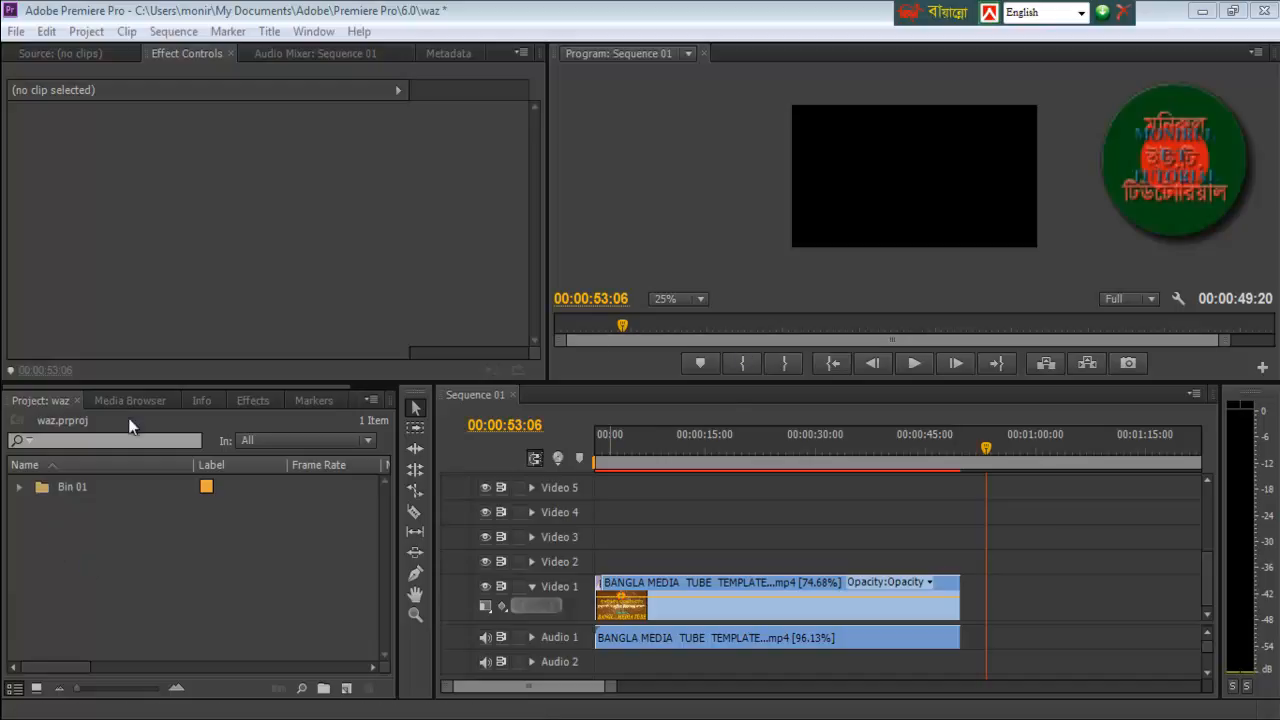
double_click(127, 555)
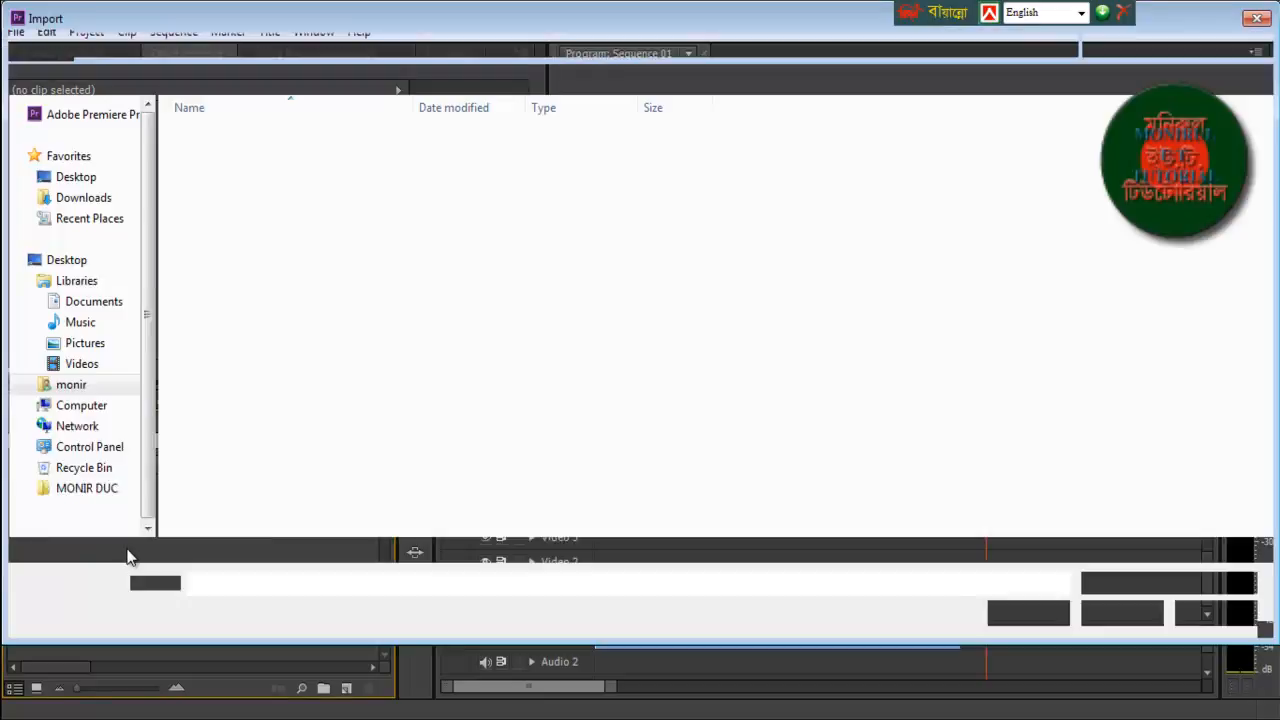
click(65, 197)
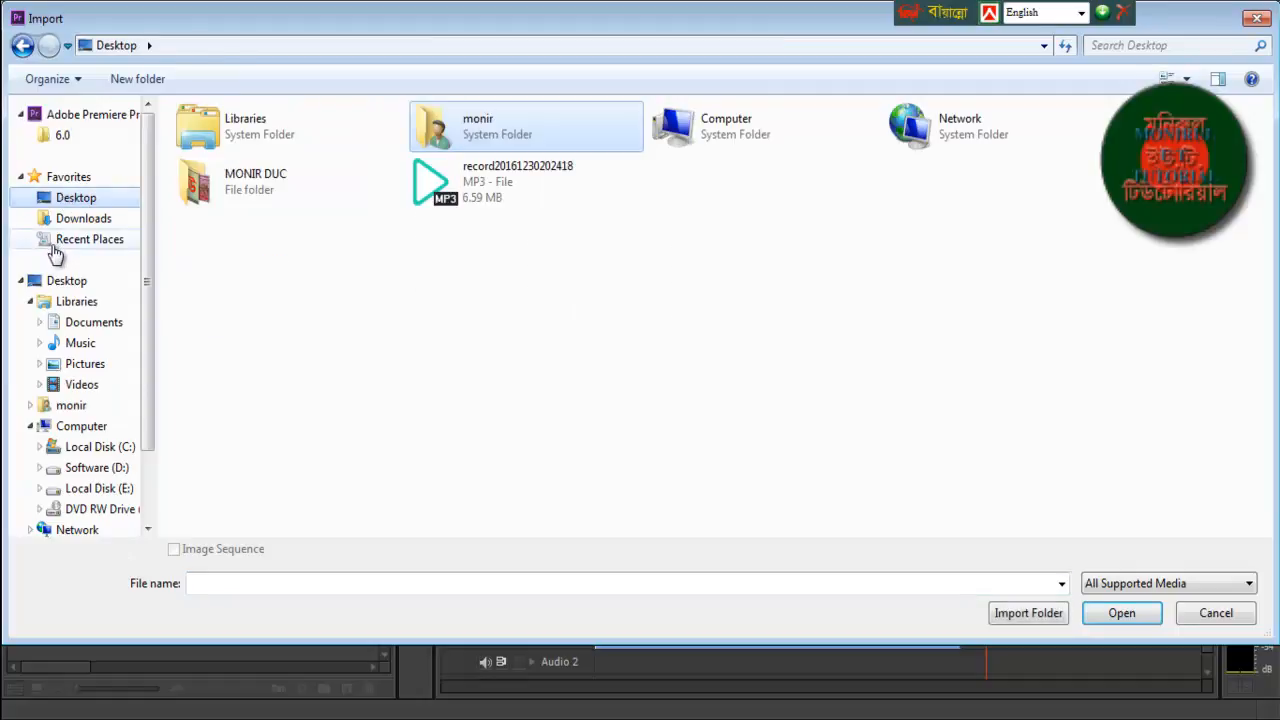
click(503, 190)
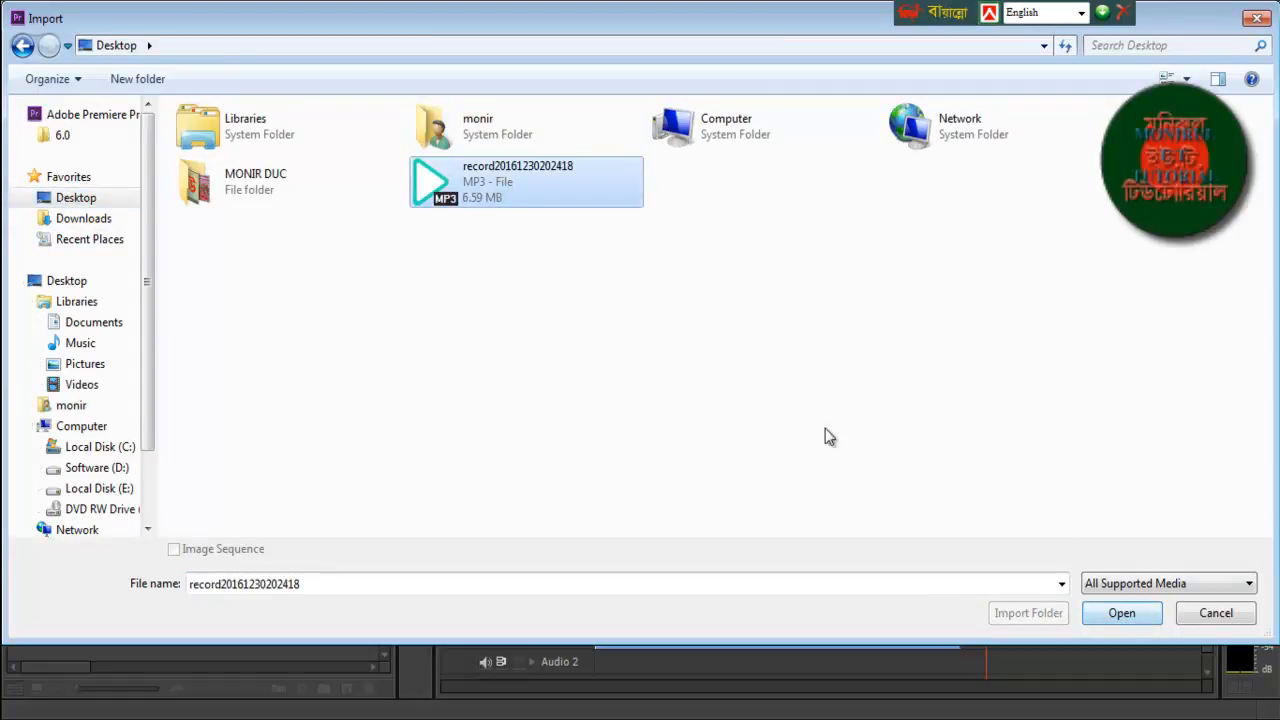
click(1113, 612)
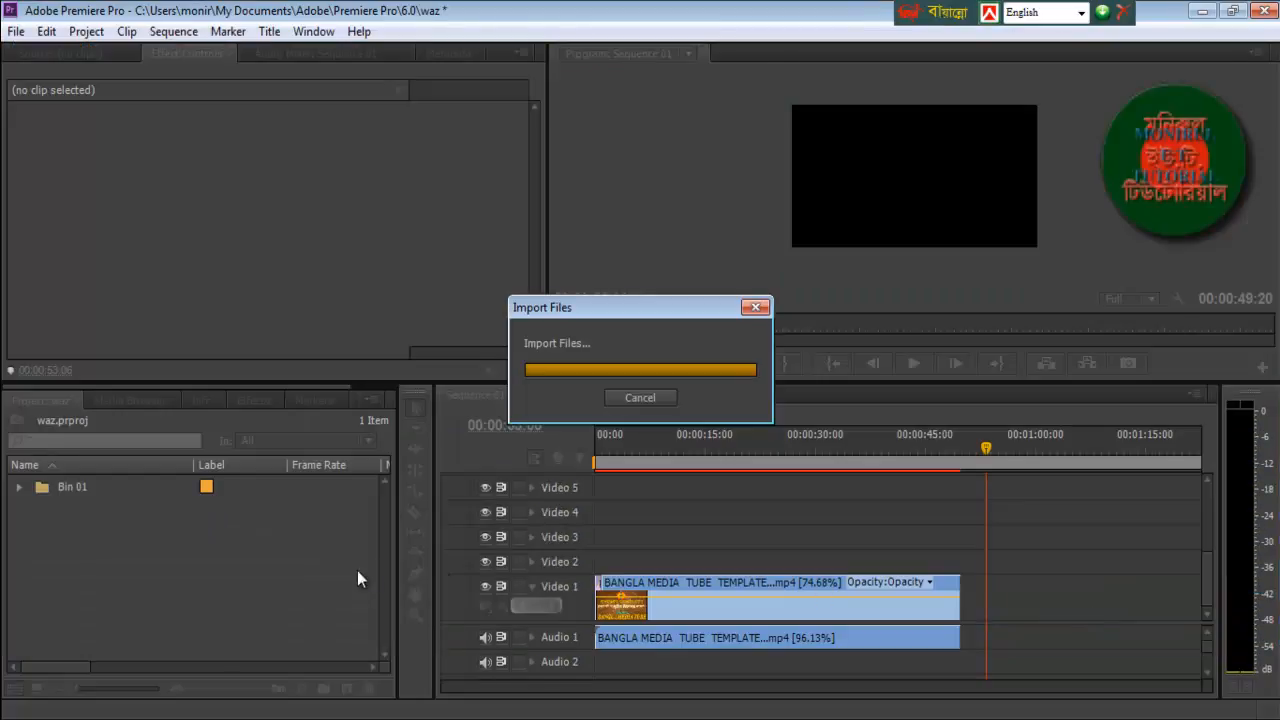
- Import ten pictures from Downloads: 2015 - 1, 21221_1, the adobe_master_collection image (not the PSD), blog, and the six from images through মা-আমার-প্রথম-পাঠ
double_click(152, 558)
click(80, 220)
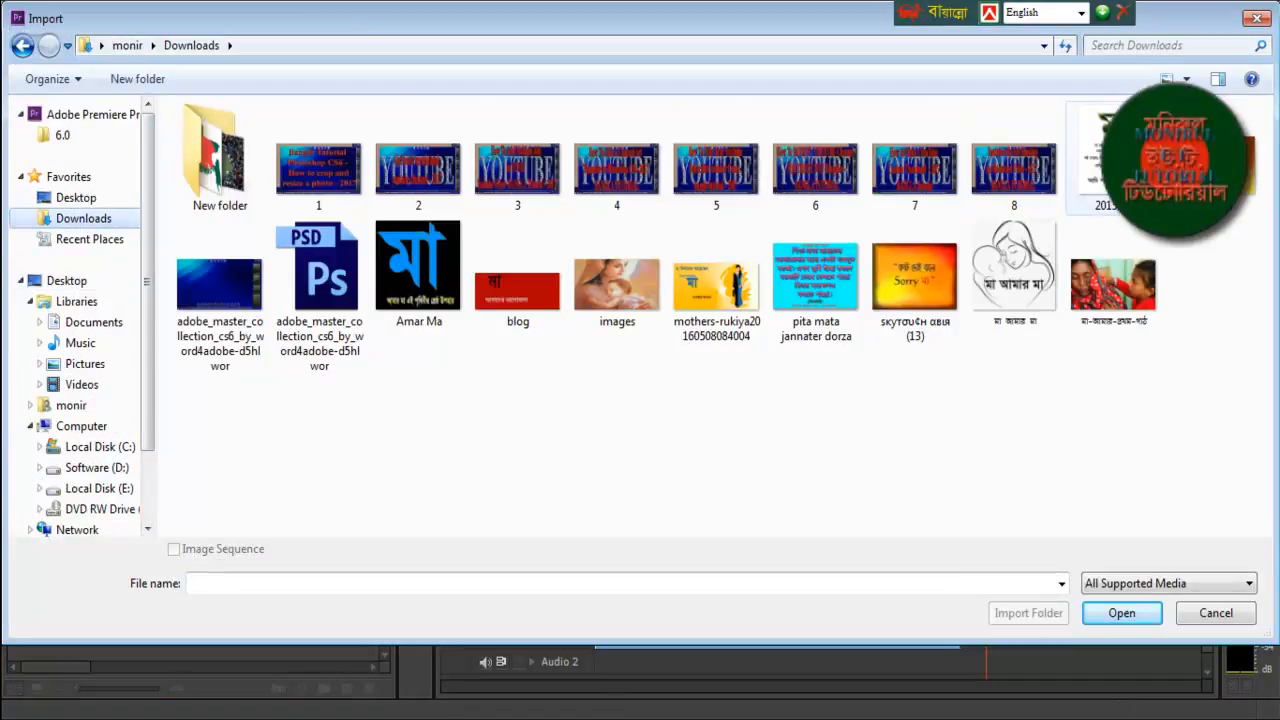
click(1105, 160)
ctrl+click(1240, 160)
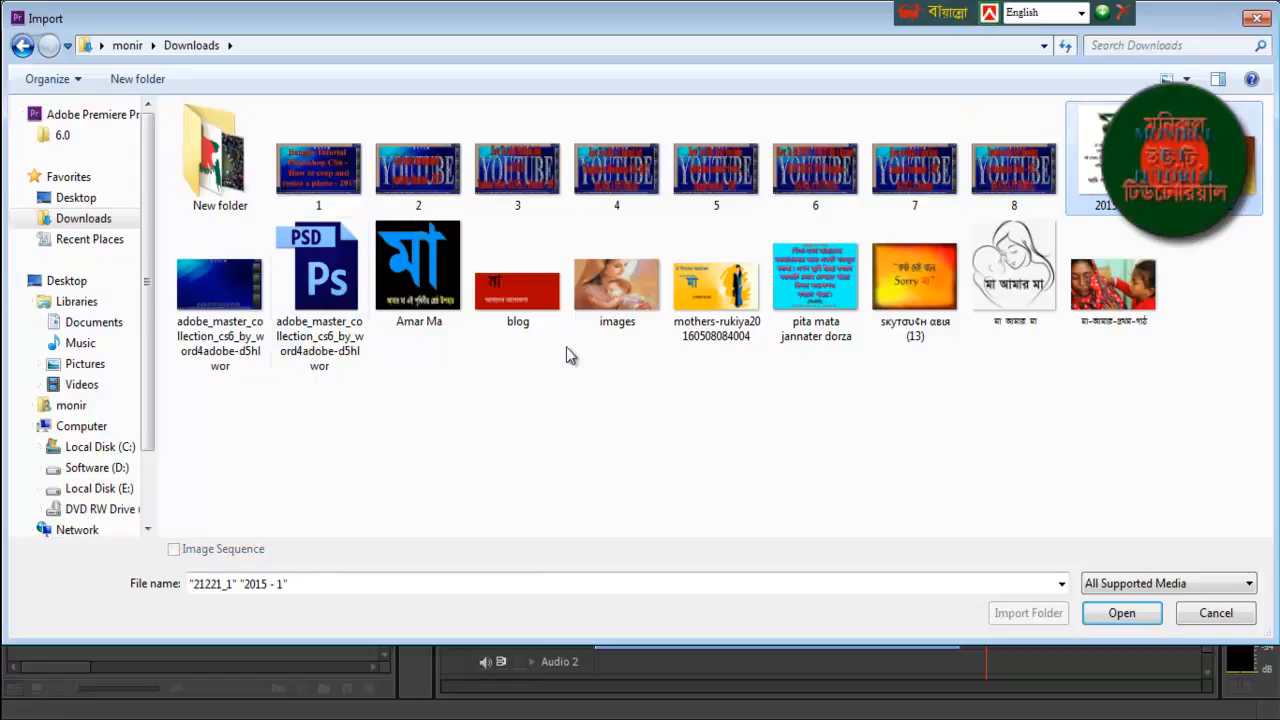
ctrl+click(220, 290)
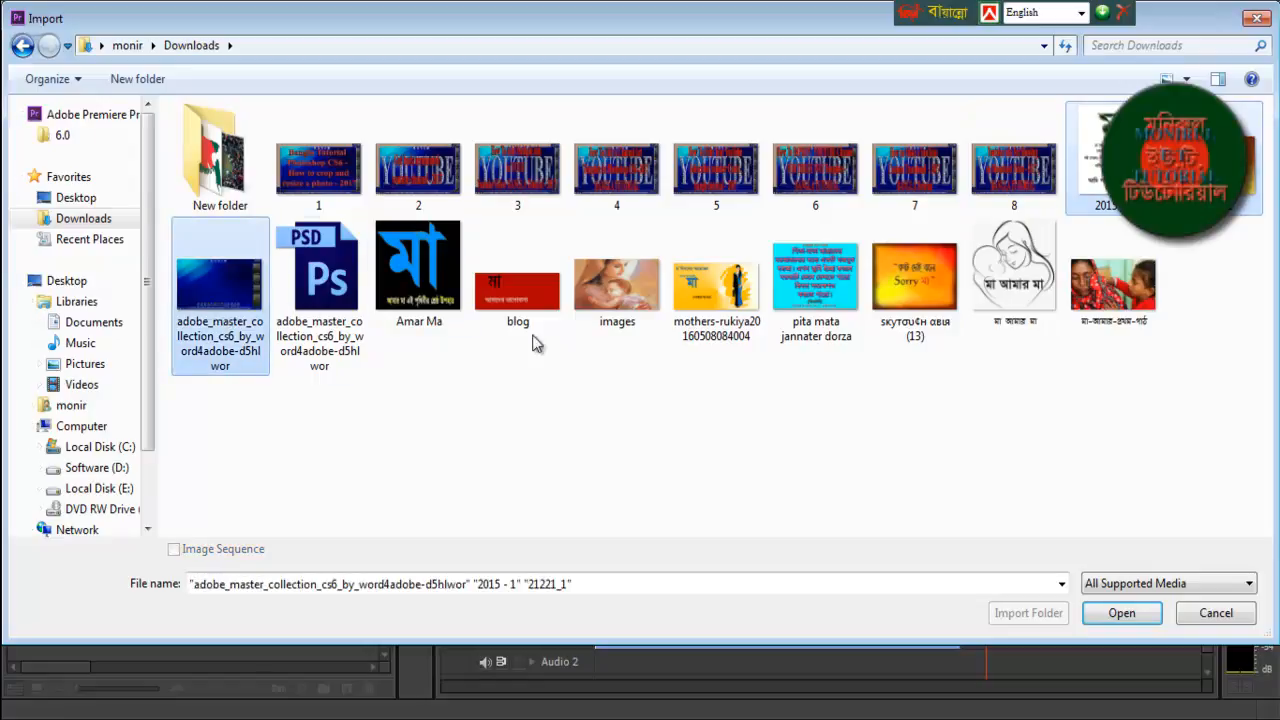
ctrl+click(518, 290)
ctrl+click(617, 290)
ctrl+click(737, 290)
ctrl+click(855, 288)
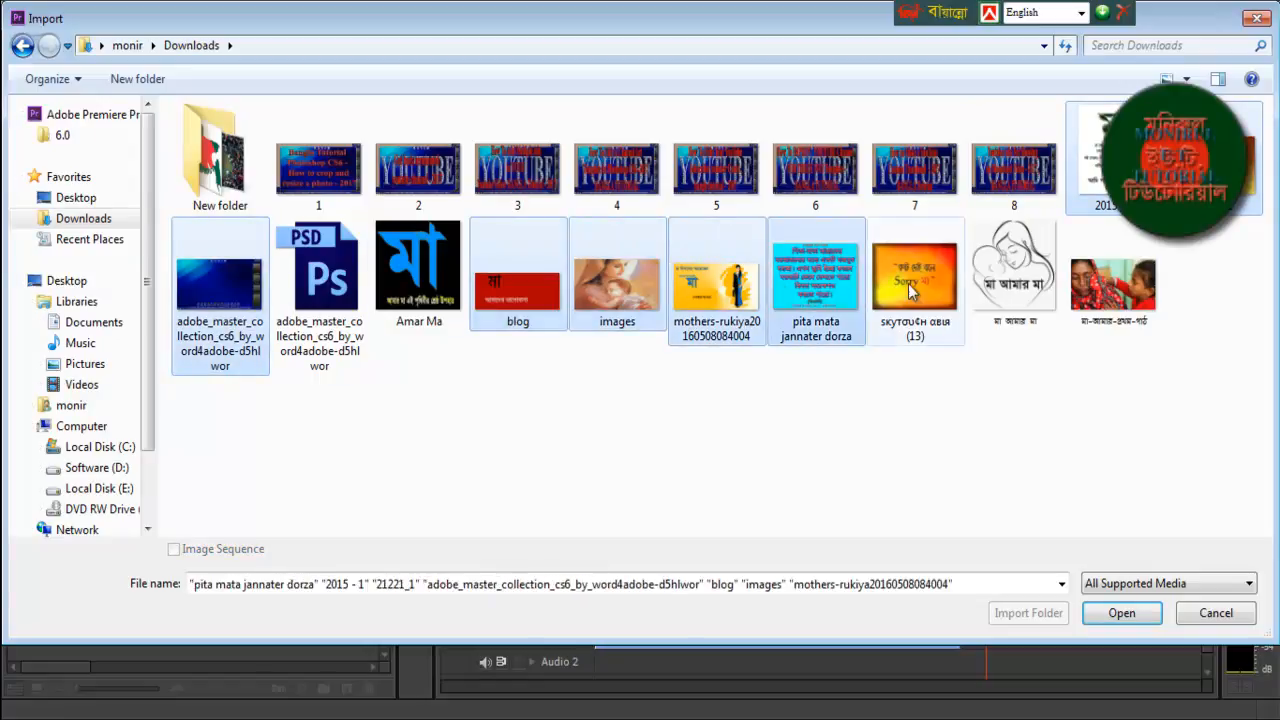
ctrl+click(915, 288)
ctrl+click(1014, 288)
ctrl+click(1097, 303)
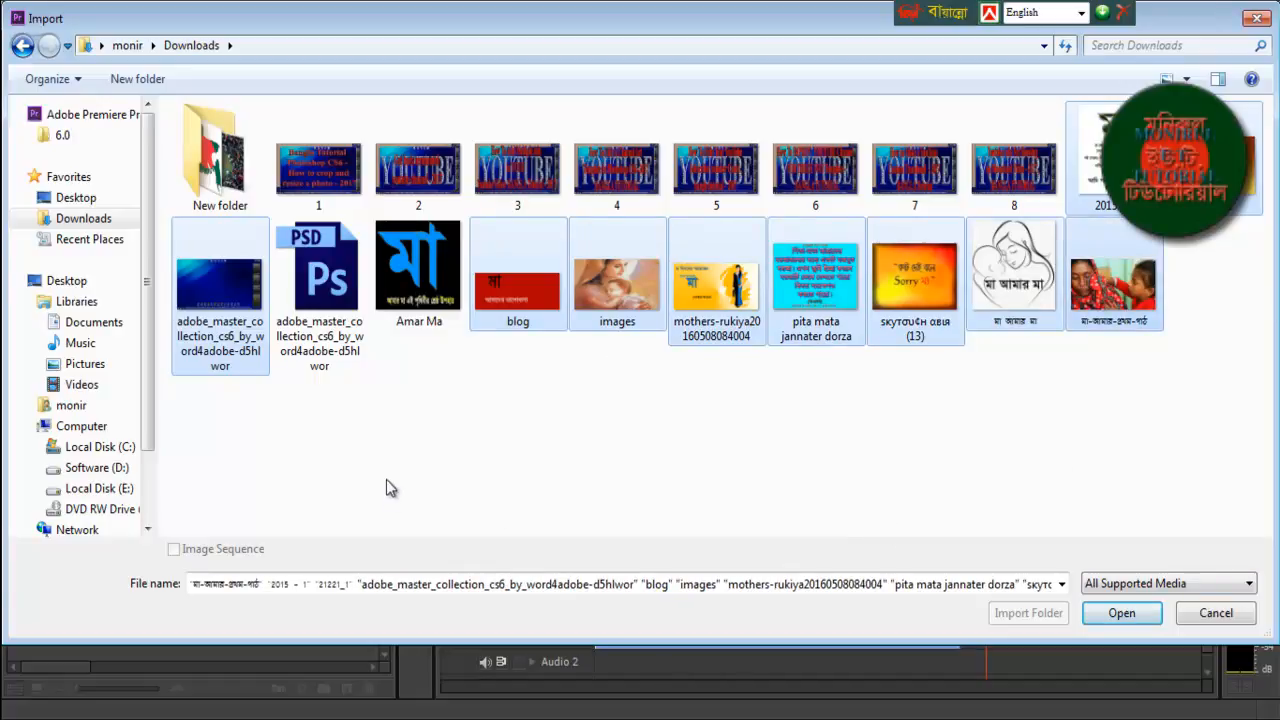
click(1122, 610)
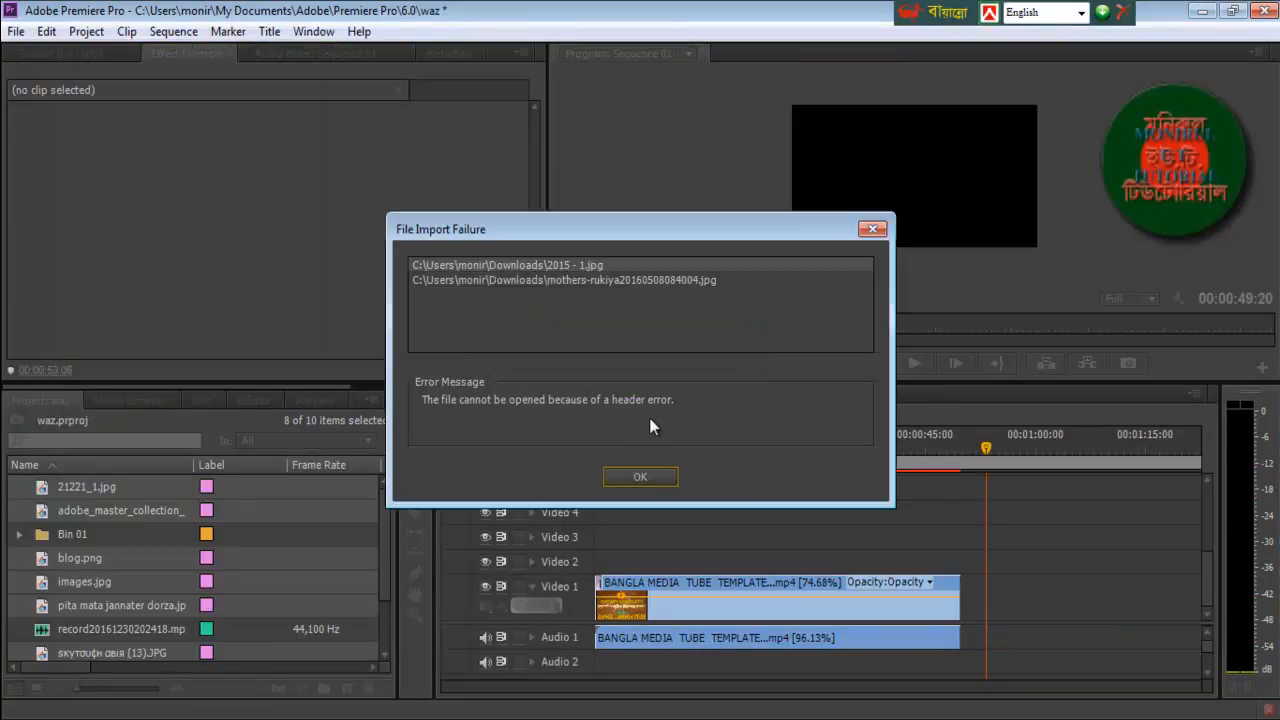
click(870, 231)
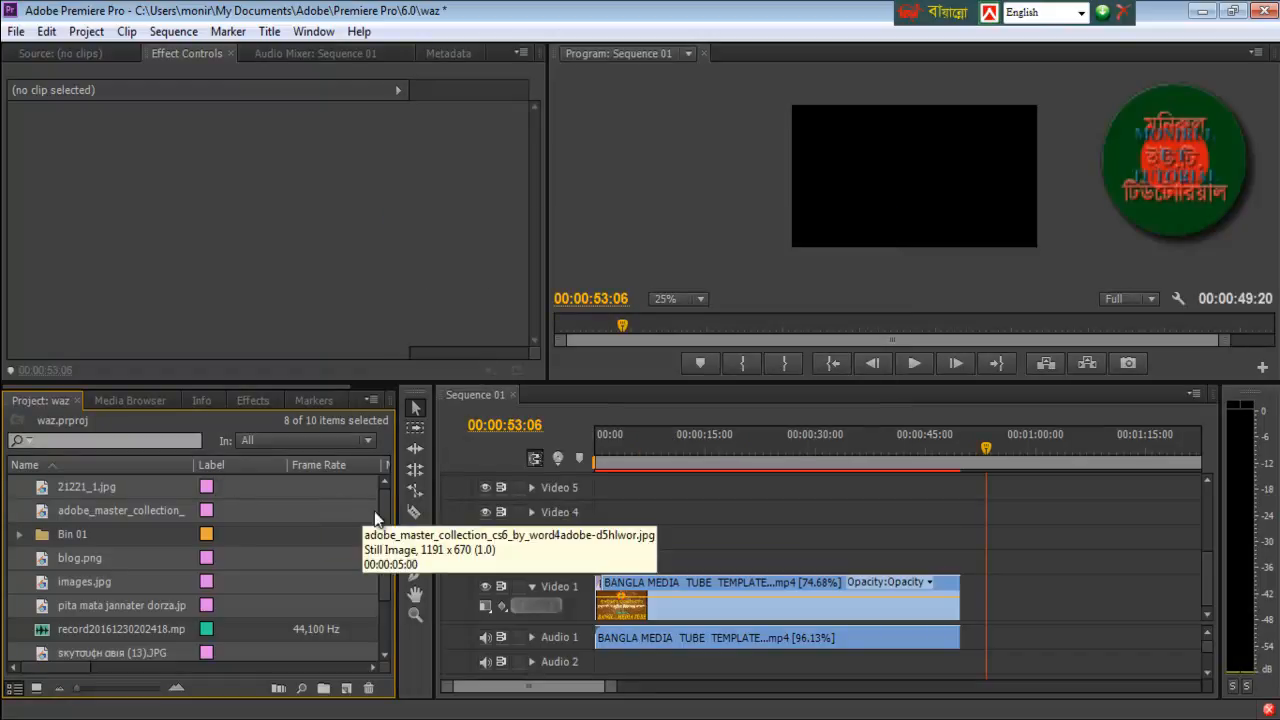
mouse_move(383, 513)
mouse_down()
mouse_move(383, 563)
mouse_move(381, 509)
mouse_up()
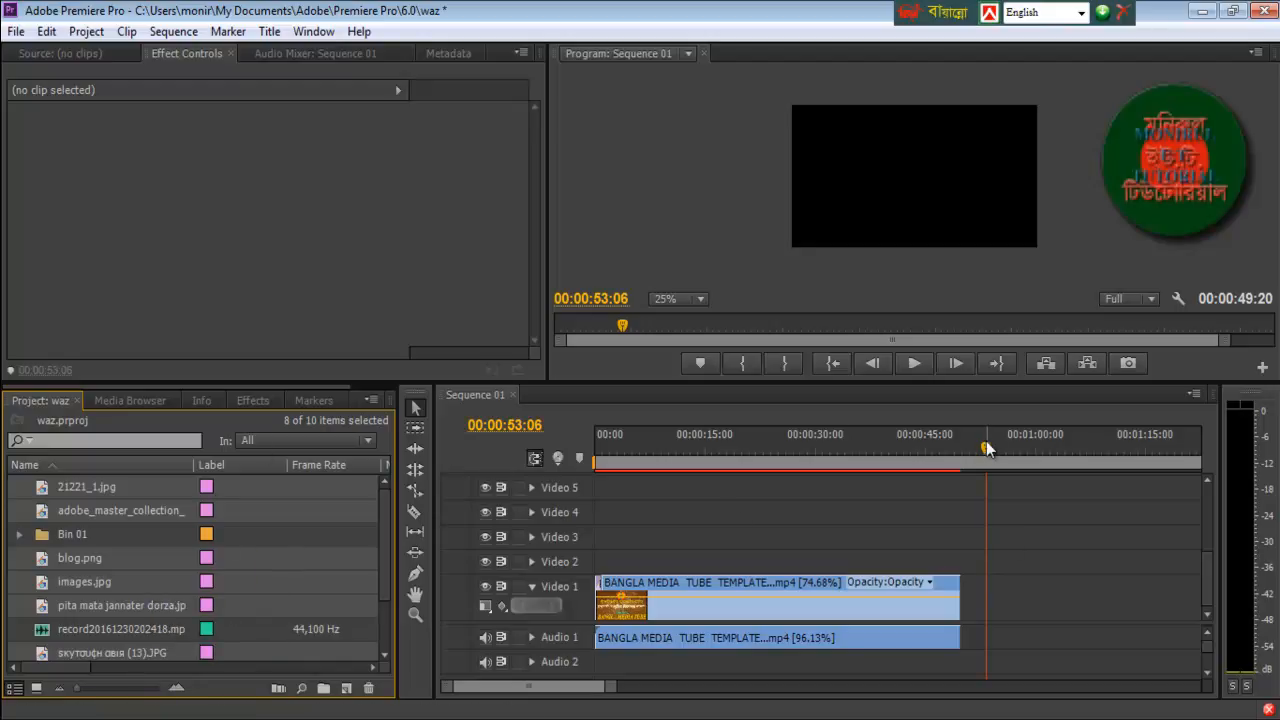
mouse_move(986, 450)
mouse_down()
mouse_move(879, 448)
mouse_move(1002, 450)
mouse_up()
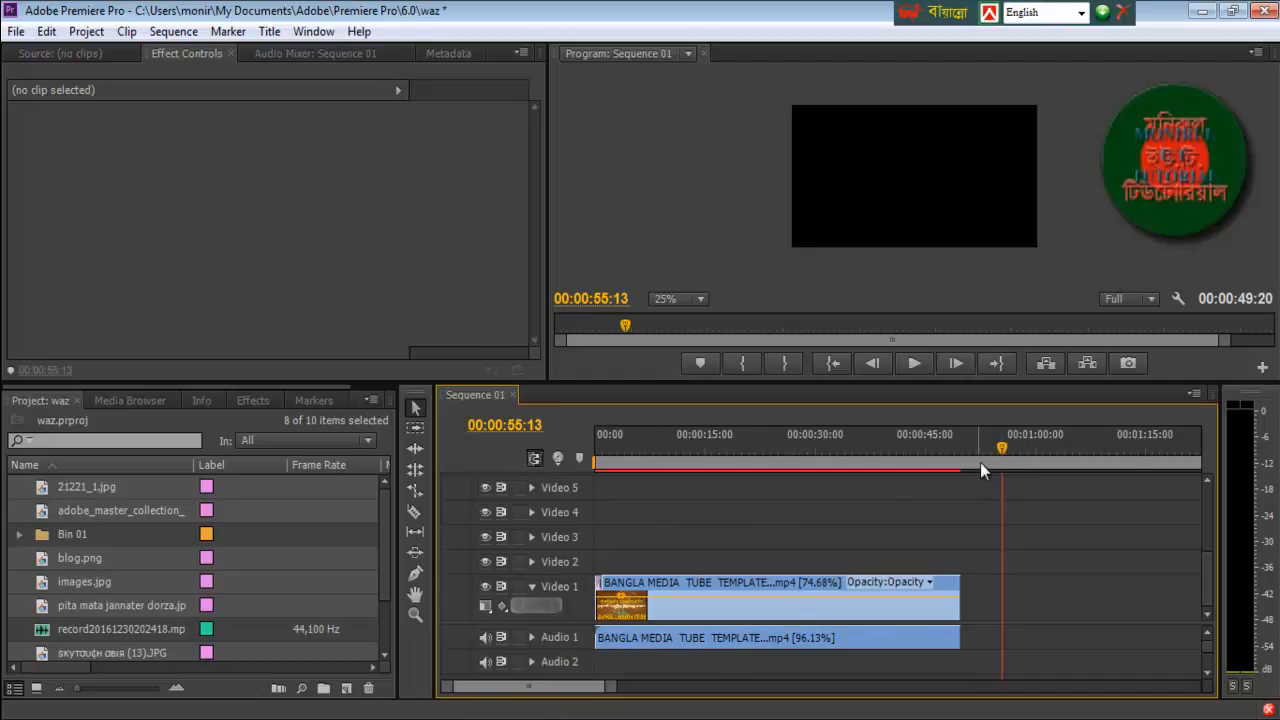
drag(1001, 450, 848, 468)
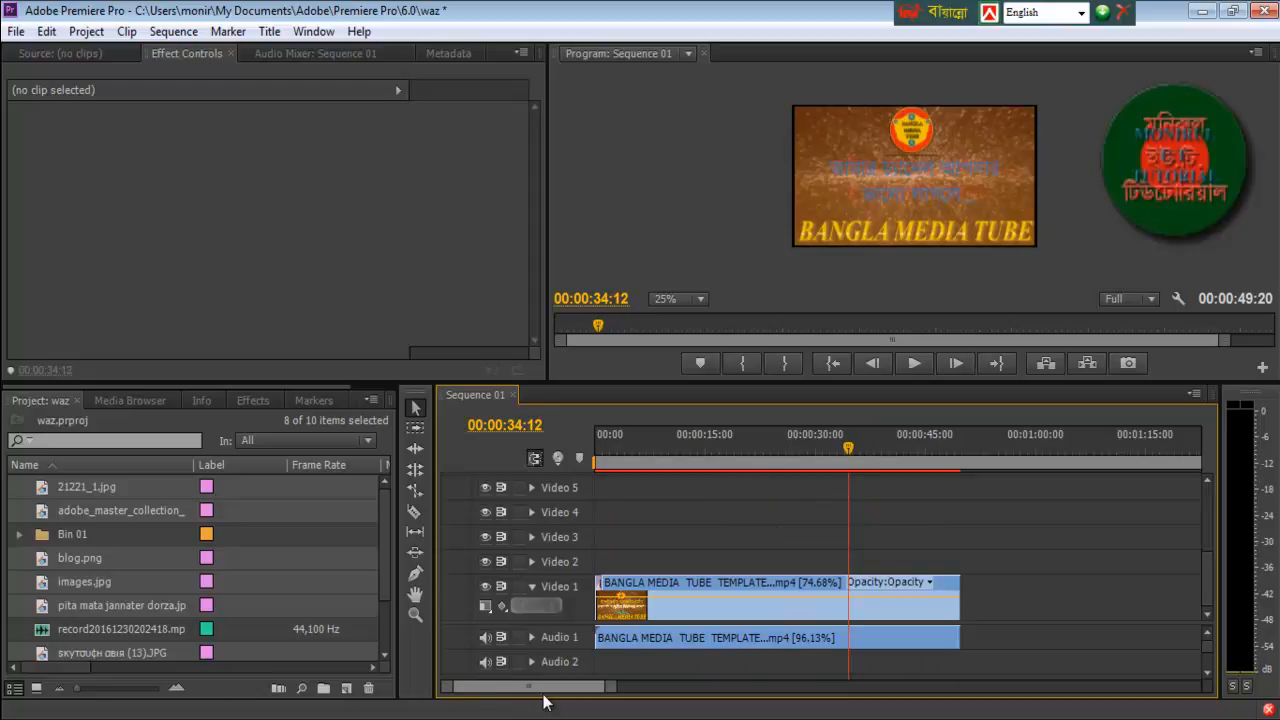
mouse_move(544, 688)
mouse_down()
mouse_move(529, 685)
mouse_move(634, 686)
mouse_move(530, 688)
mouse_up()
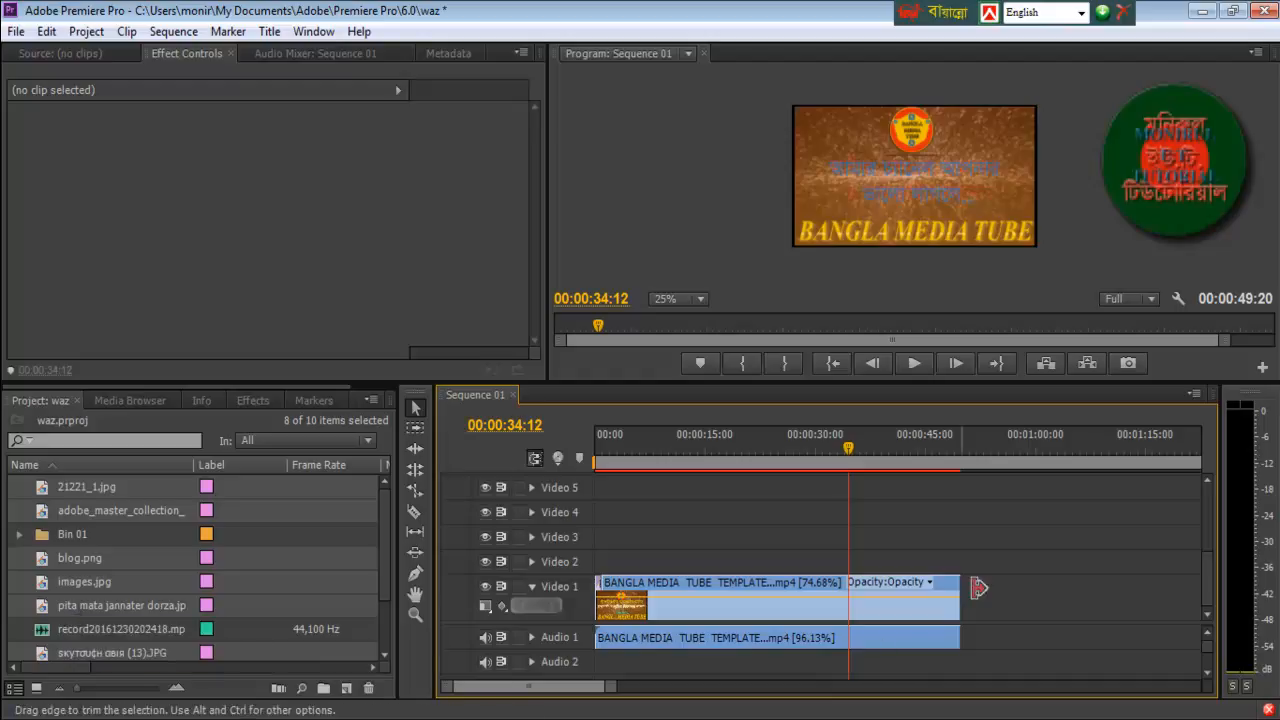
- Place record20161230202418.mp3 on Audio 1 directly after the template clip and play the sequence from 00:00:49:07
click(44, 625)
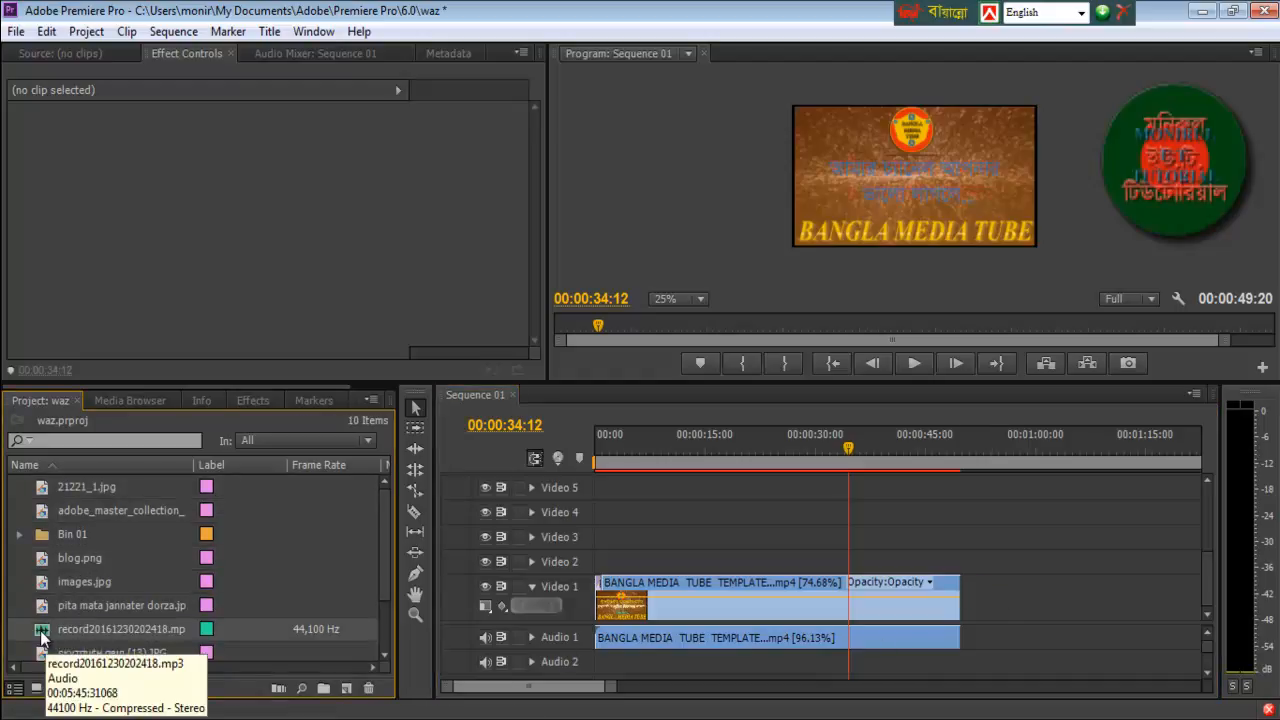
drag(42, 633, 983, 643)
click(958, 445)
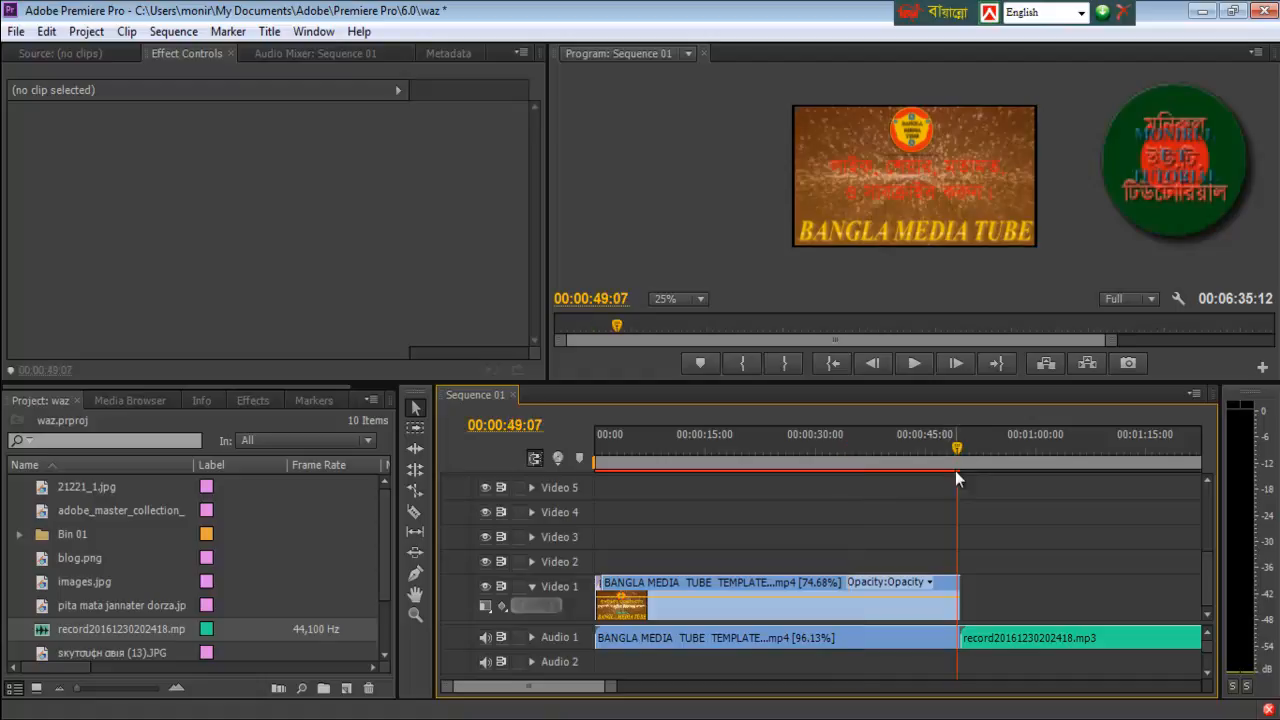
click(913, 364)
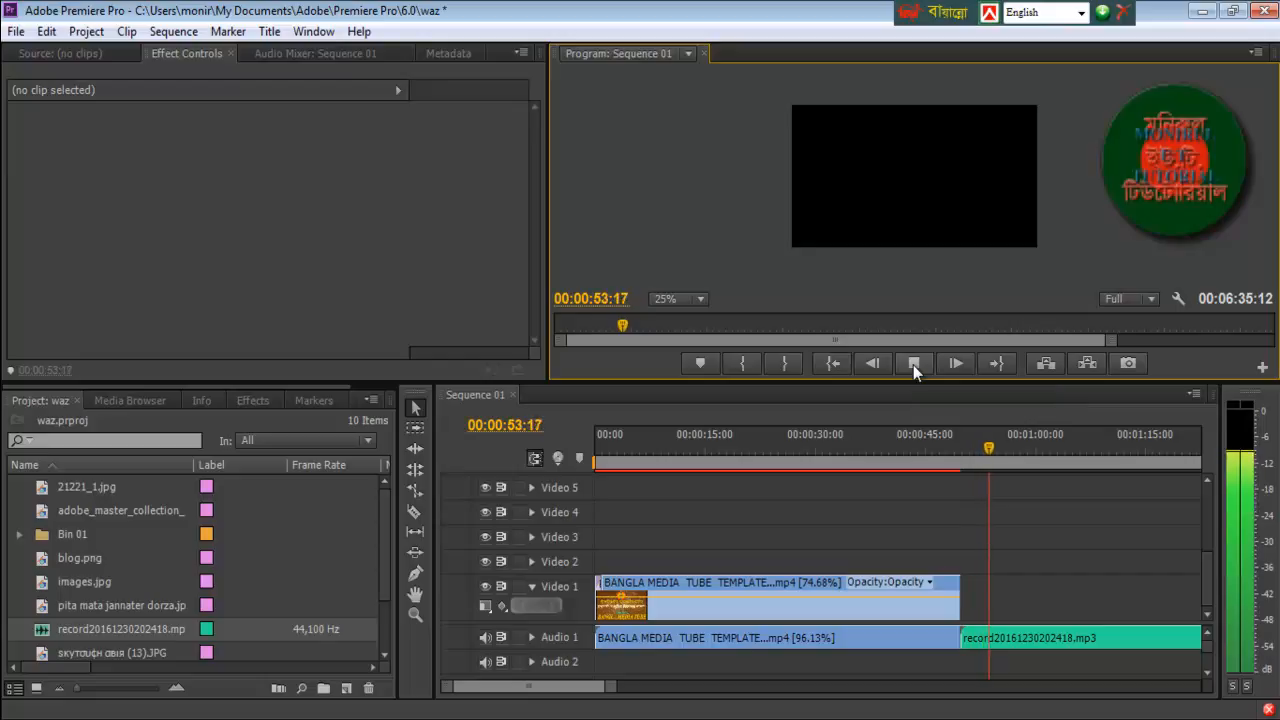
click(913, 364)
- Split the recording on Audio 1 at 00:00:52:18 with the Razor tool
drag(990, 446, 982, 447)
click(412, 511)
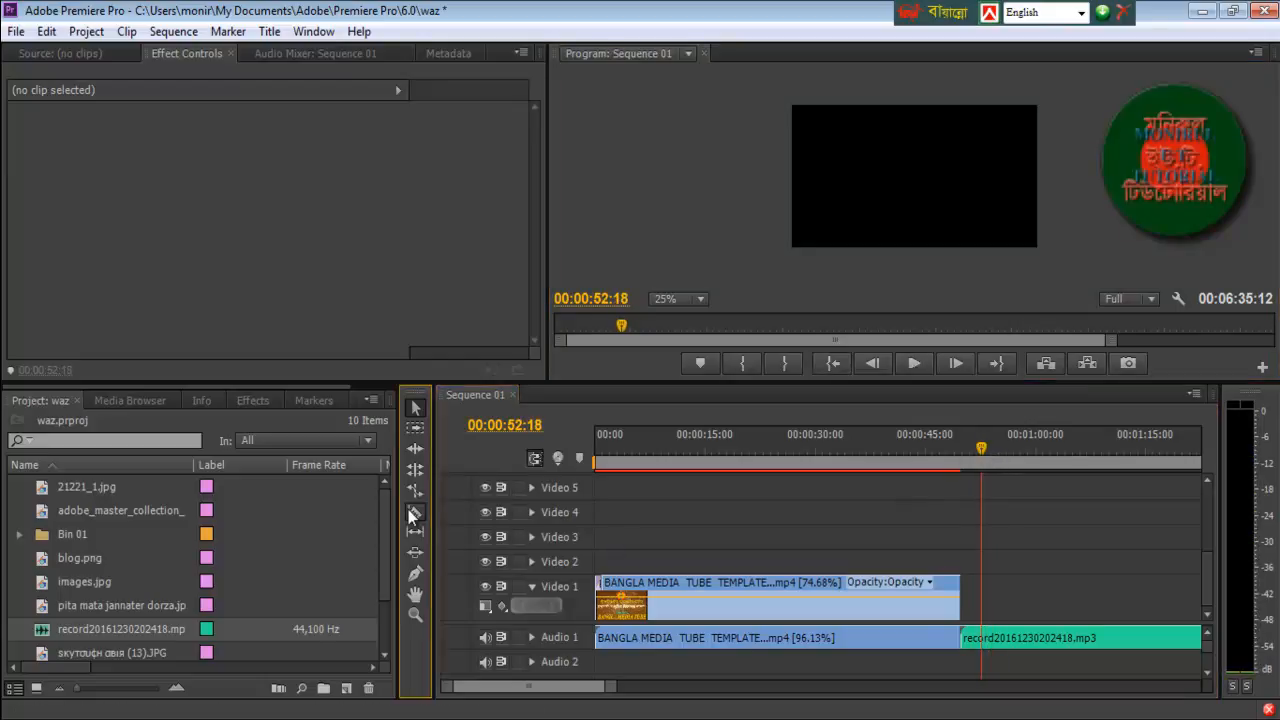
click(983, 637)
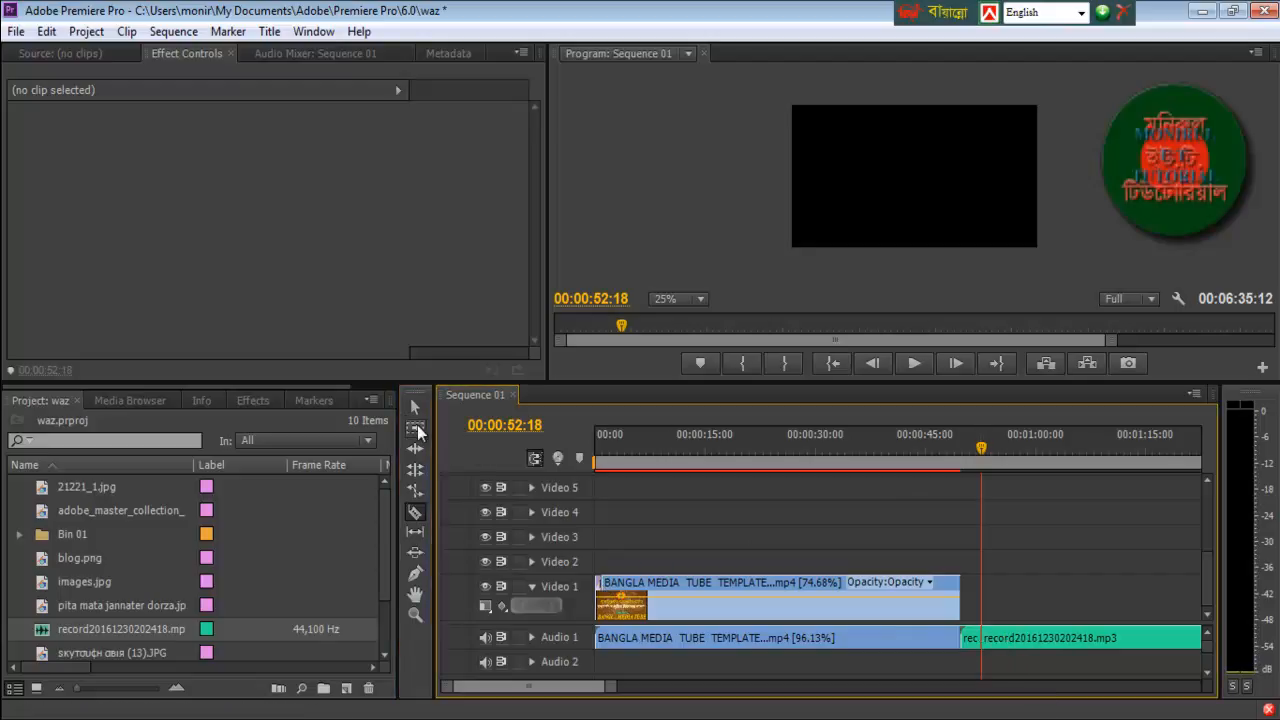
click(414, 408)
- Delete the short opening piece of the recording and move the remaining part back against the end of the template clip
click(975, 637)
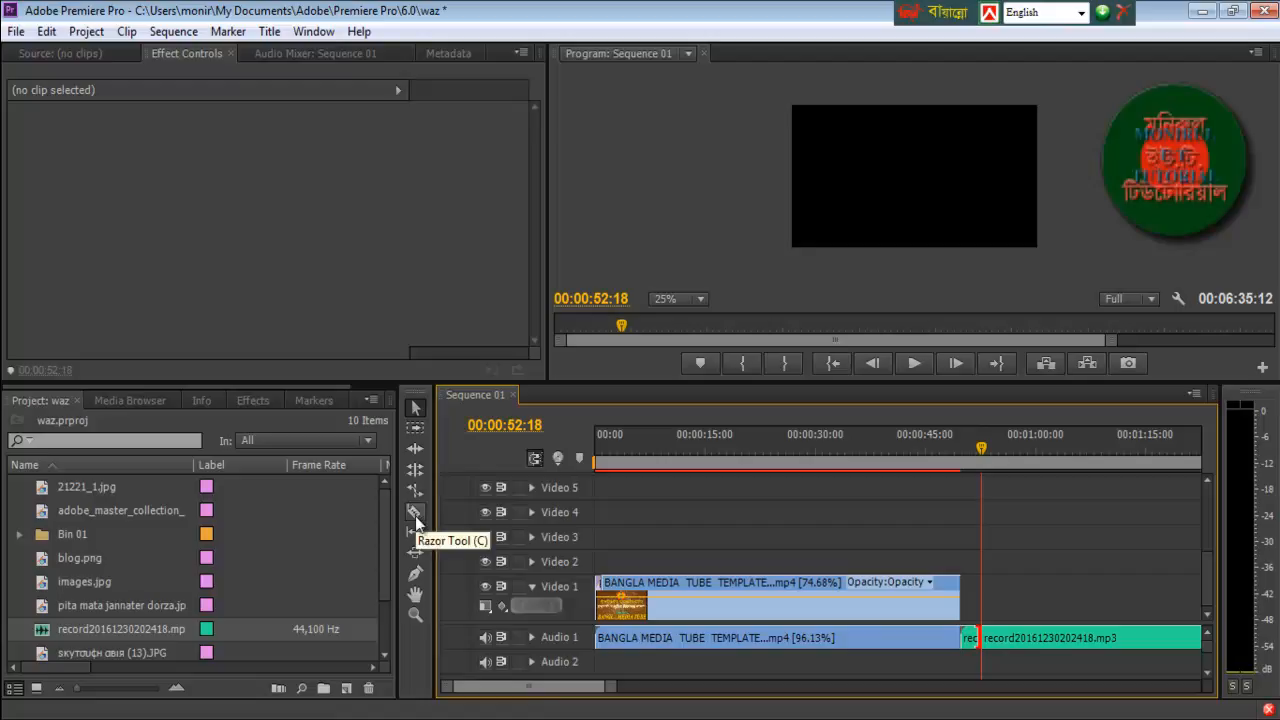
click(971, 639)
key(Delete)
click(1018, 640)
drag(1041, 636, 1020, 637)
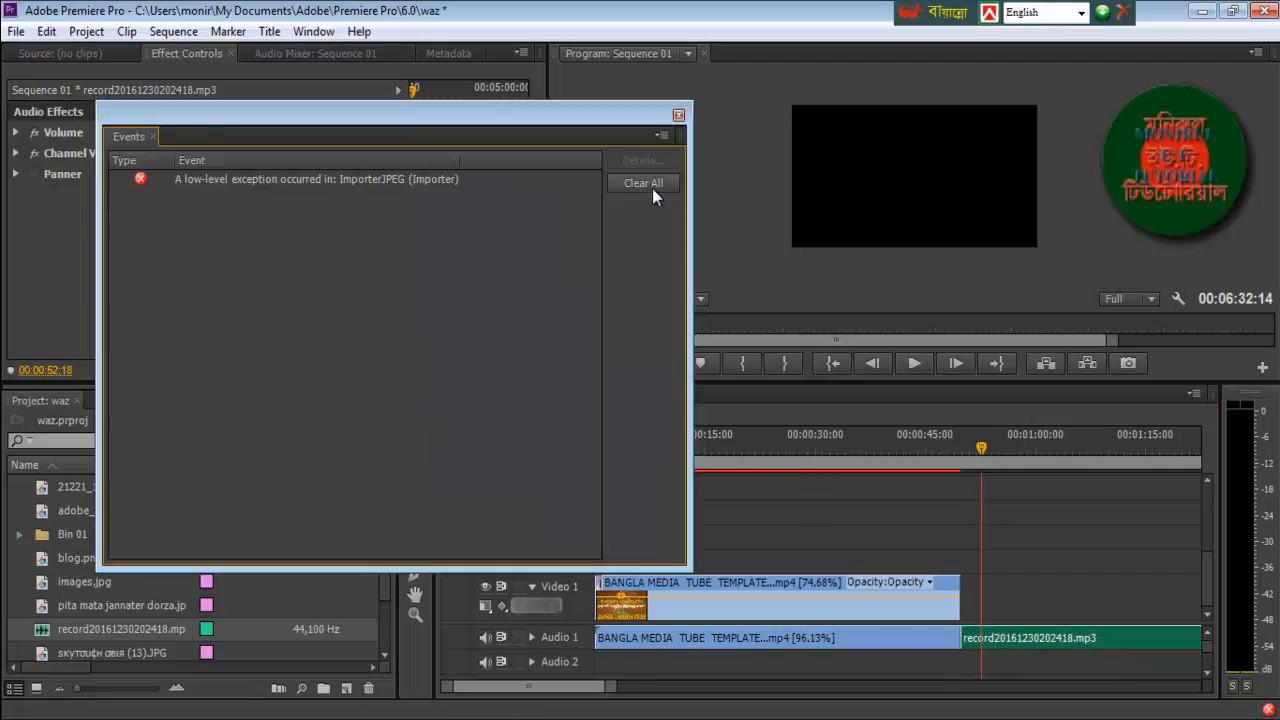
- Clear all entries from the Events log and close it
click(650, 186)
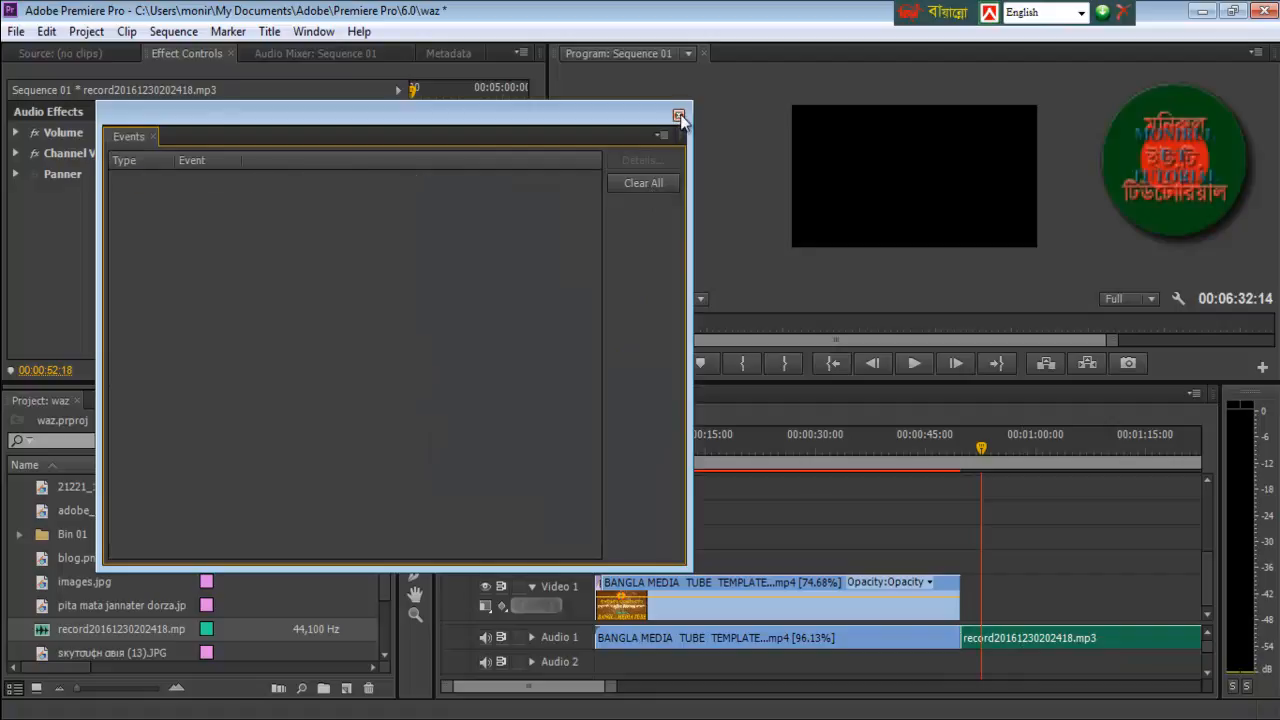
click(678, 116)
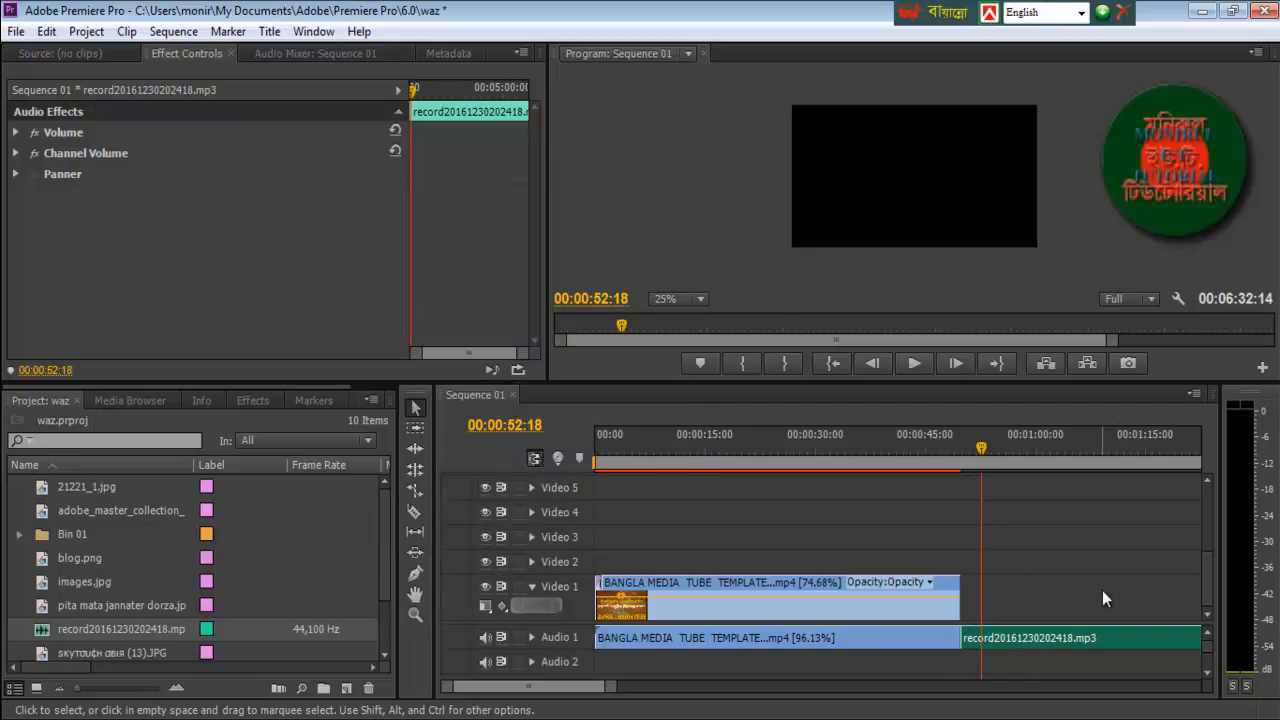
- Expand Audio 1 to view the recording's waveform, and collapse the track again
mouse_move(983, 450)
mouse_down()
mouse_move(968, 455)
mouse_move(1001, 454)
mouse_up()
click(533, 636)
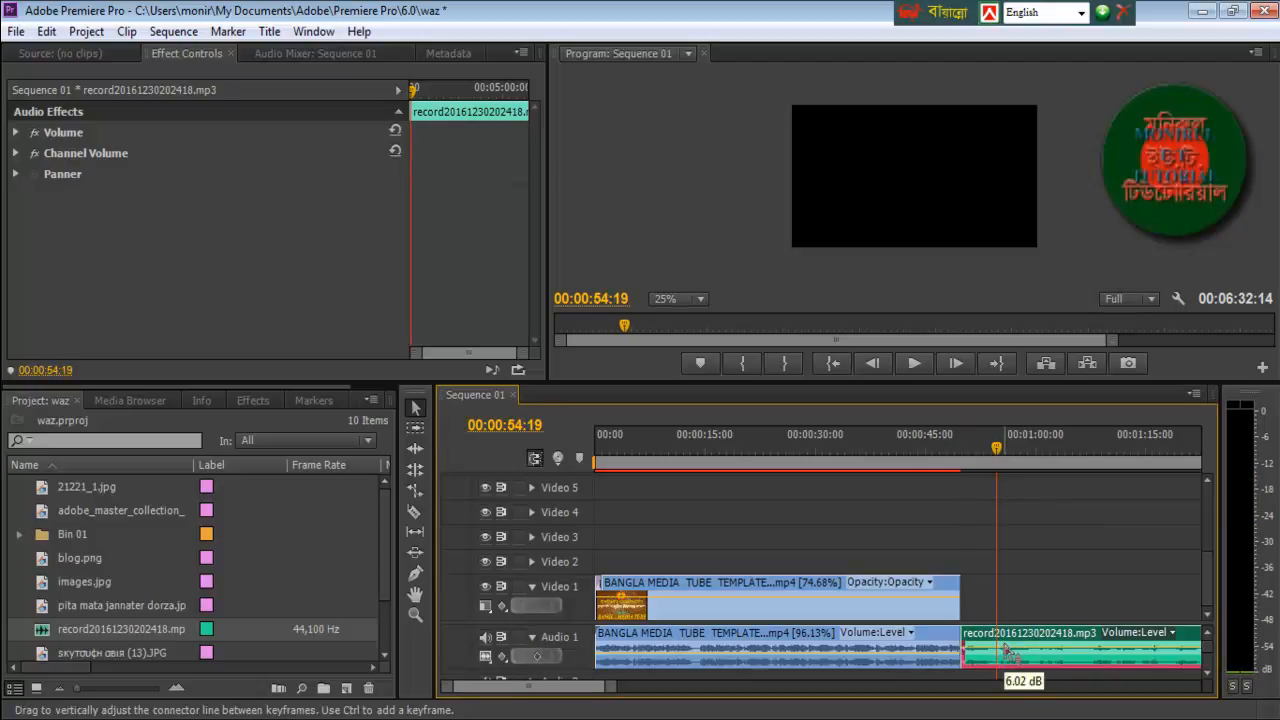
click(533, 636)
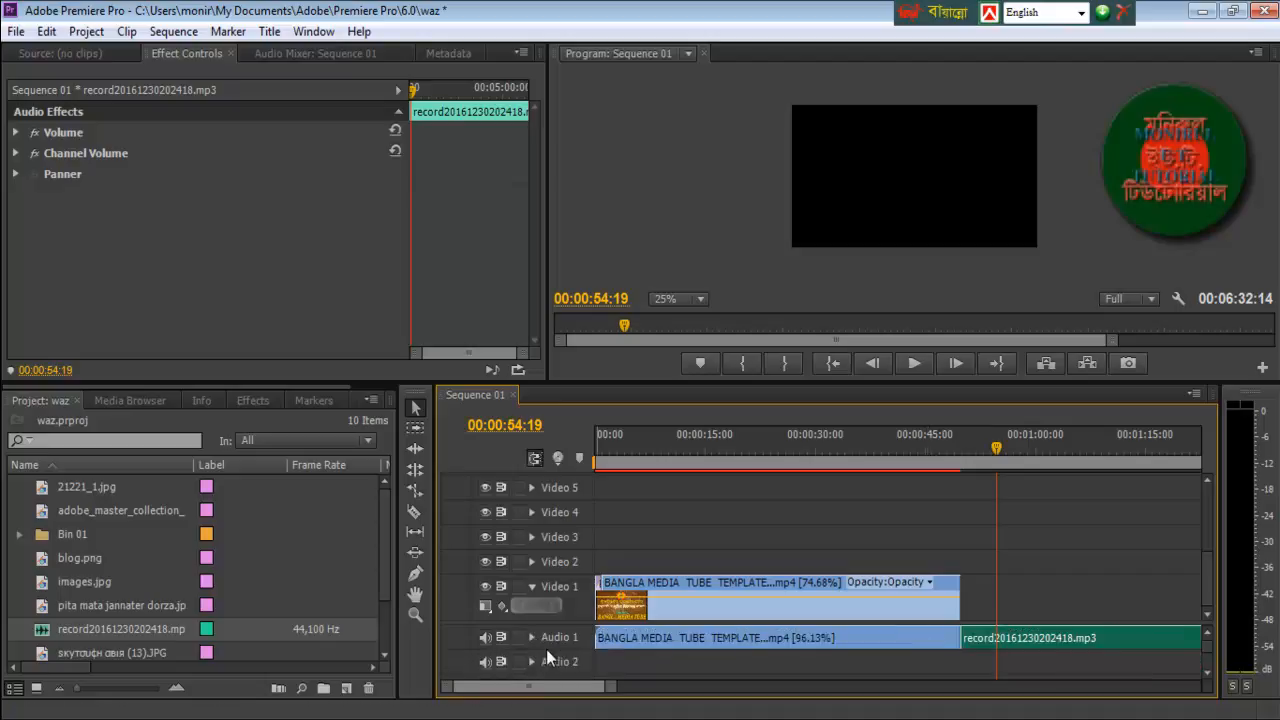
- Play the final part of the recording and stop the playhead at 00:06:23:15
drag(995, 452, 1050, 458)
drag(596, 690, 646, 688)
click(733, 446)
click(611, 445)
click(914, 363)
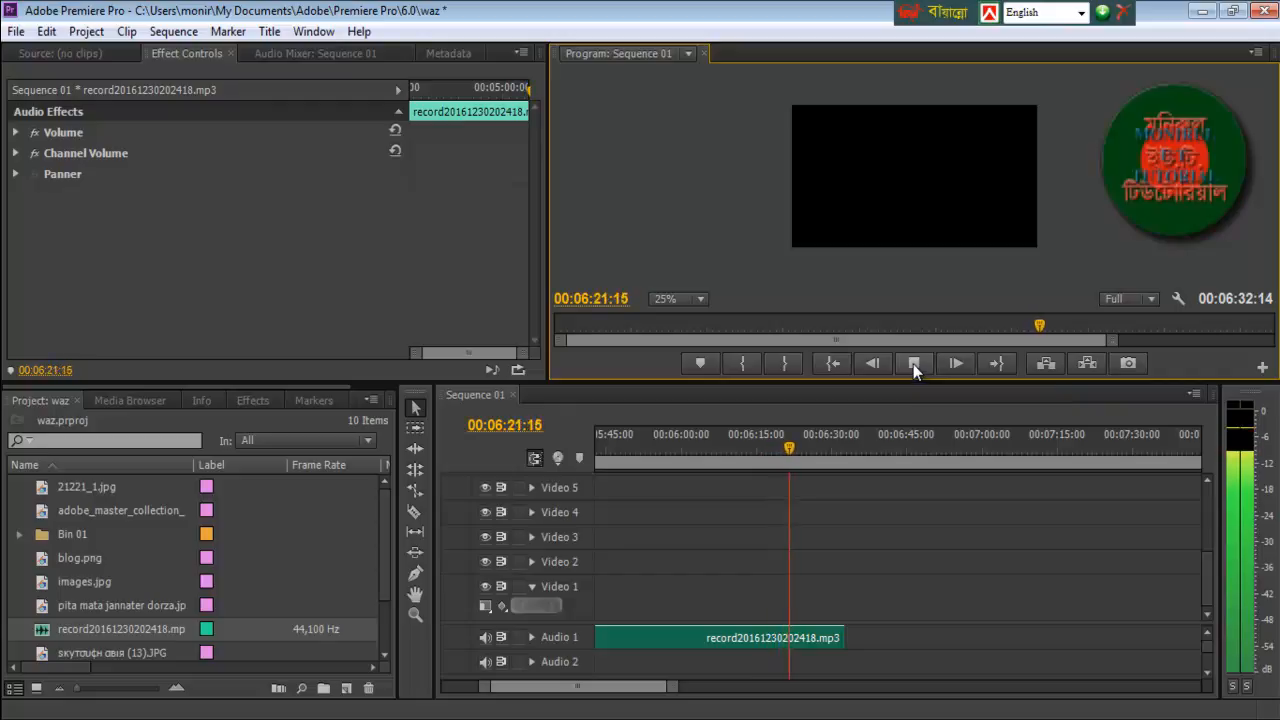
click(913, 364)
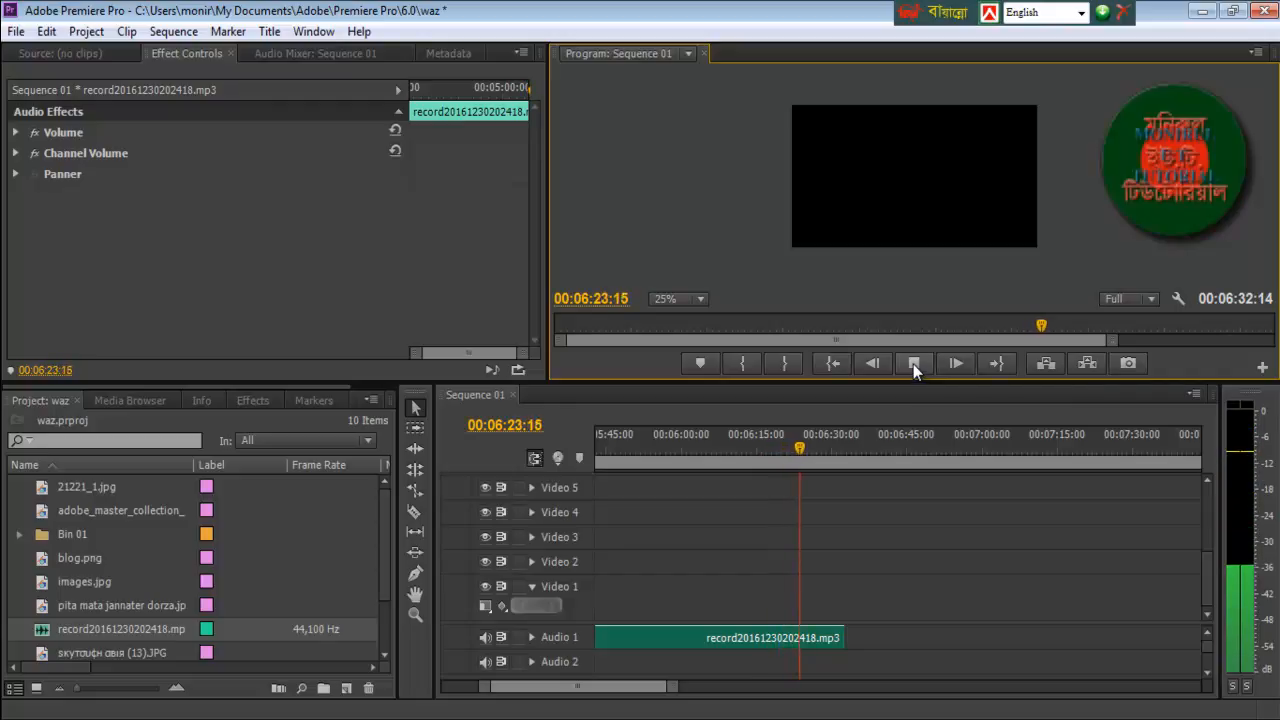
- Split the recording at 00:06:23:15 with the Razor tool and delete the piece after the cut
click(416, 511)
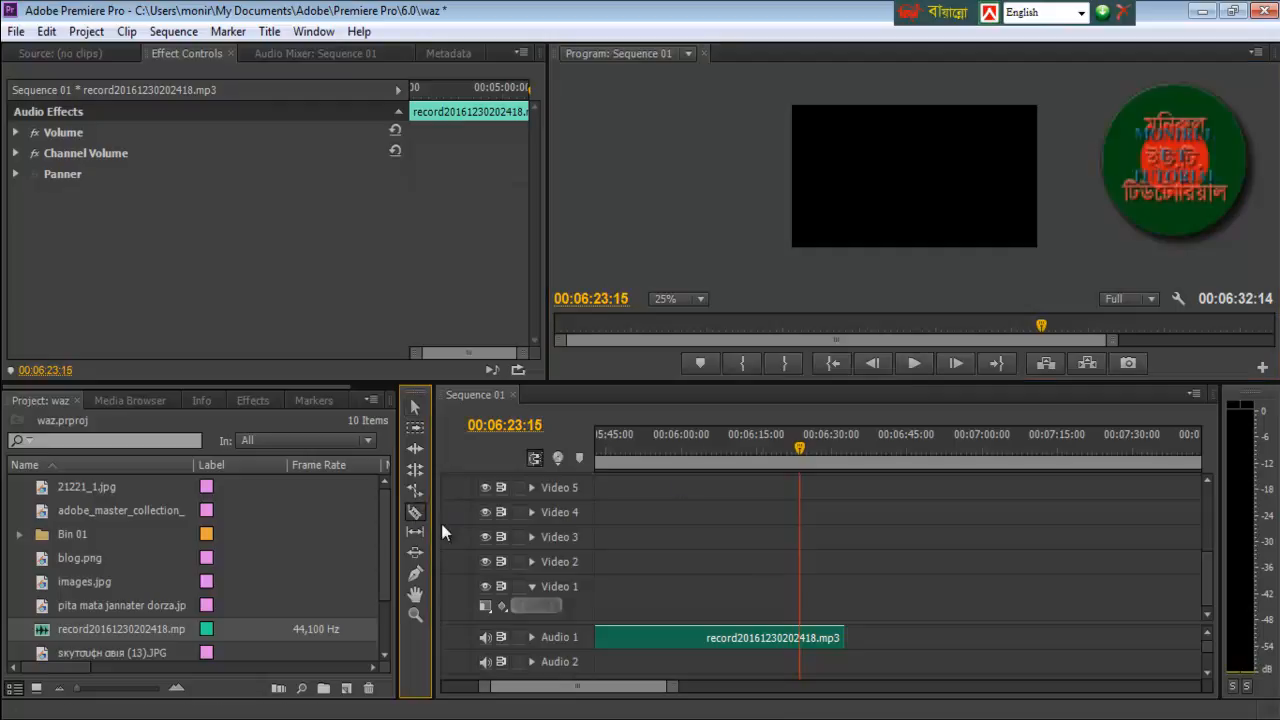
click(803, 633)
click(412, 405)
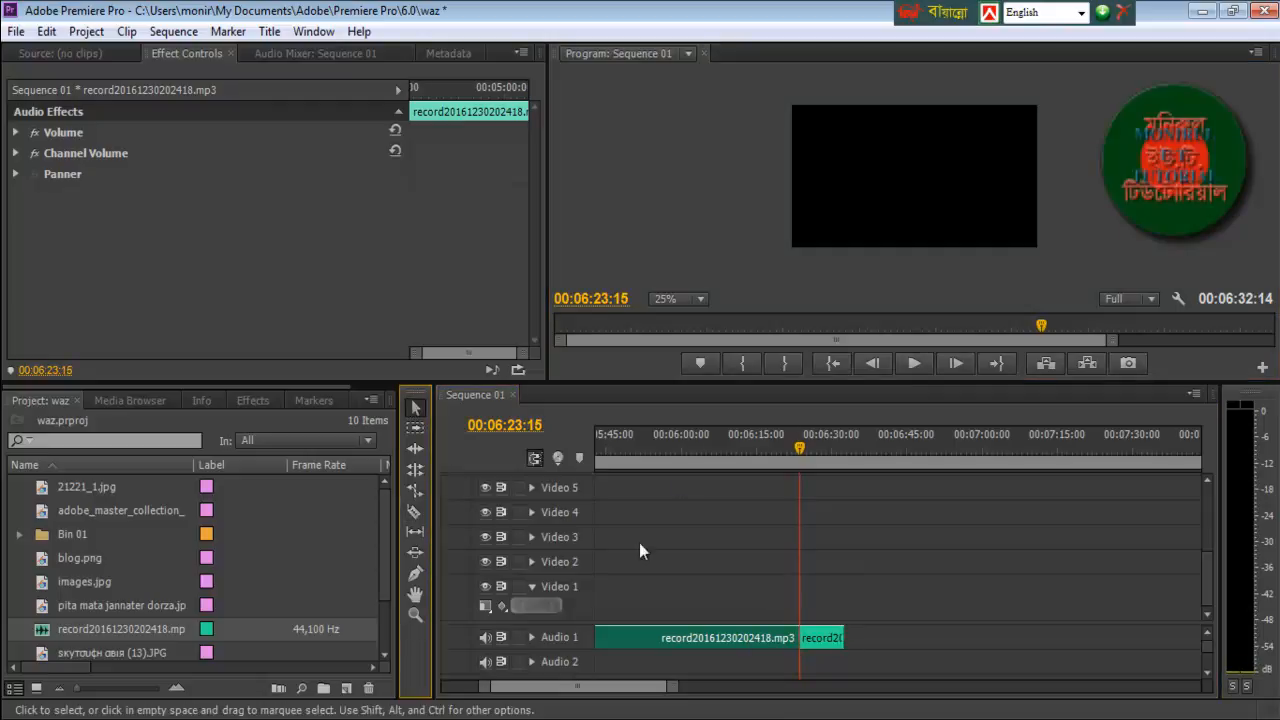
click(827, 643)
key(Delete)
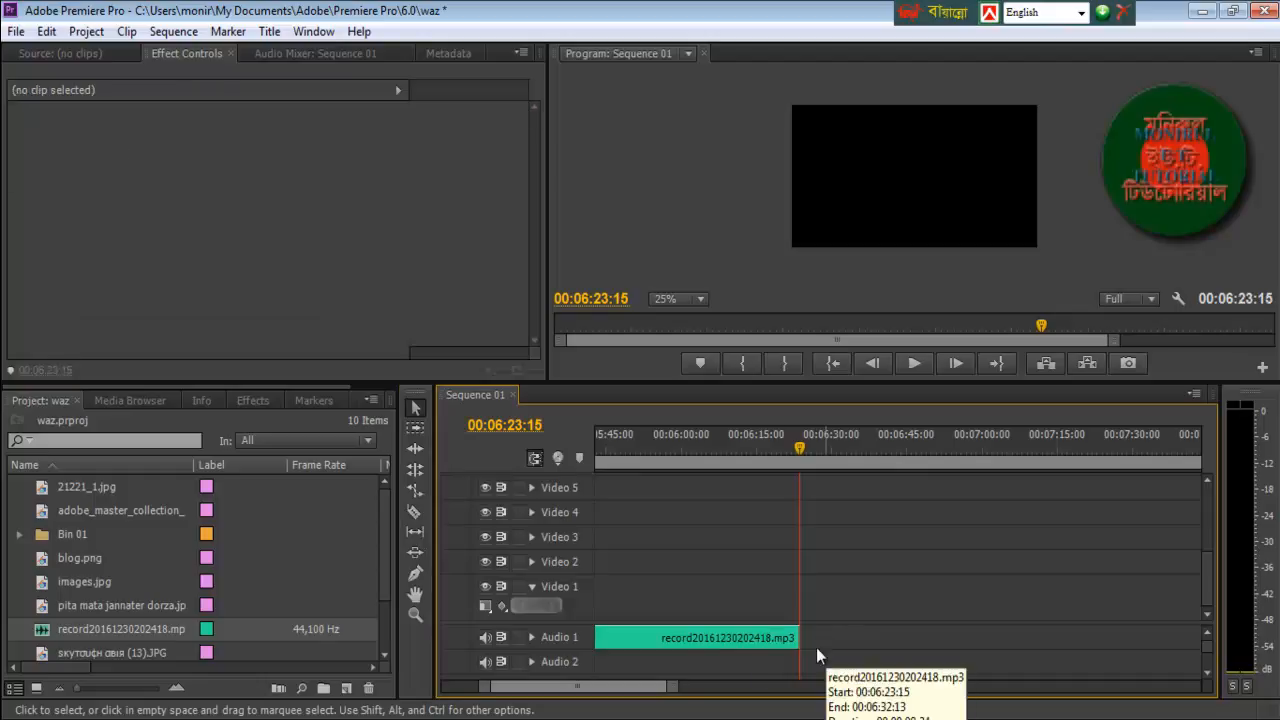
- Place the adobe_master_collection image on Video 1 directly after the template clip and extend it to about 00:01:35
scroll(610, 690, up, 10)
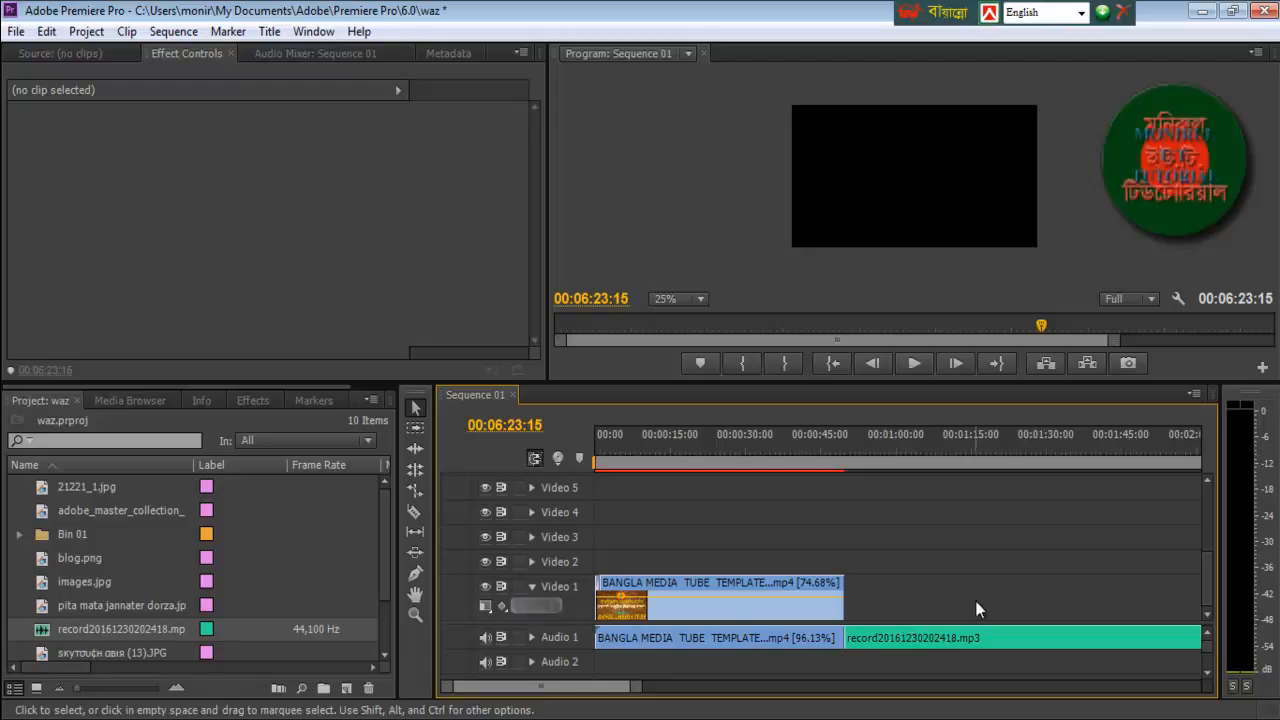
click(46, 511)
drag(615, 657, 860, 595)
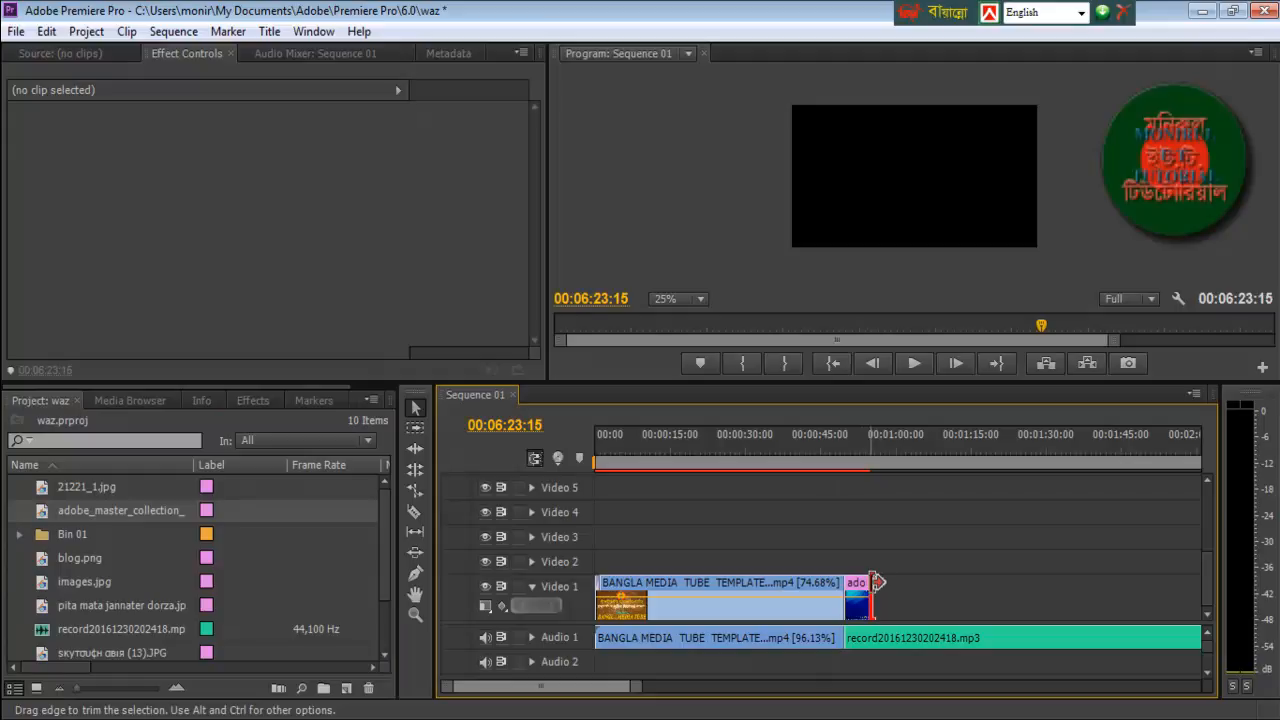
drag(876, 582, 1076, 590)
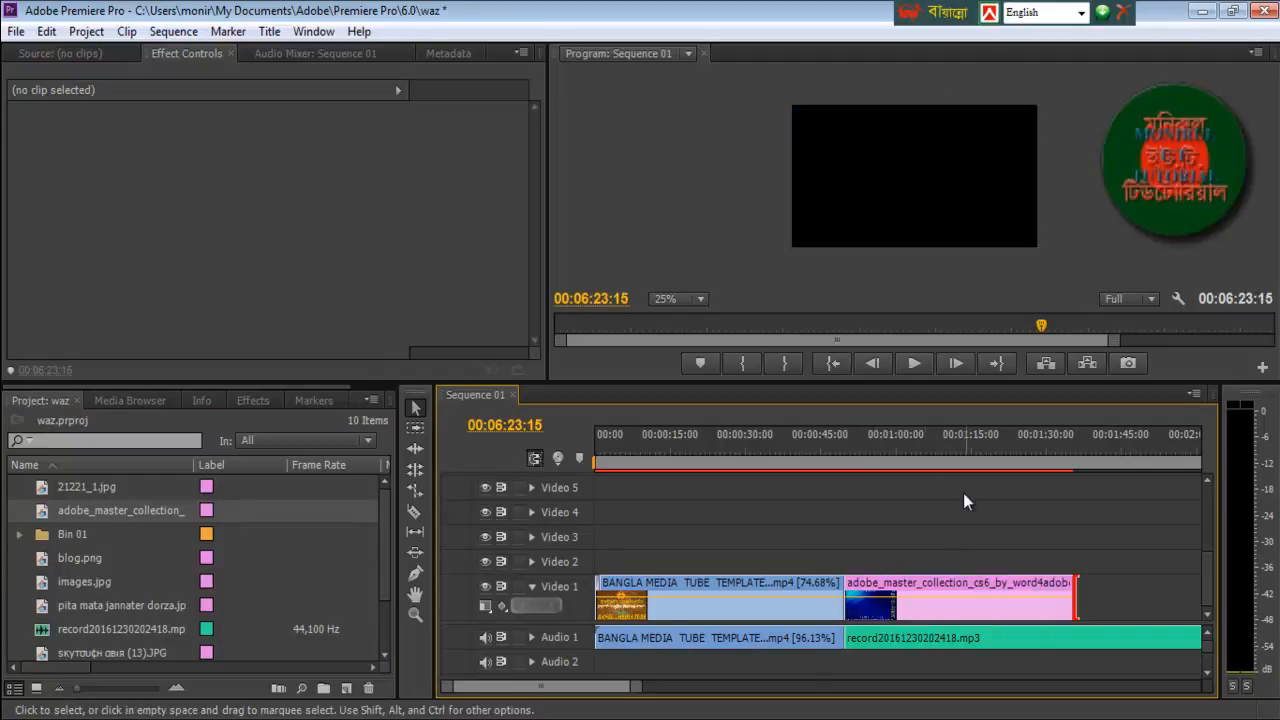
click(923, 449)
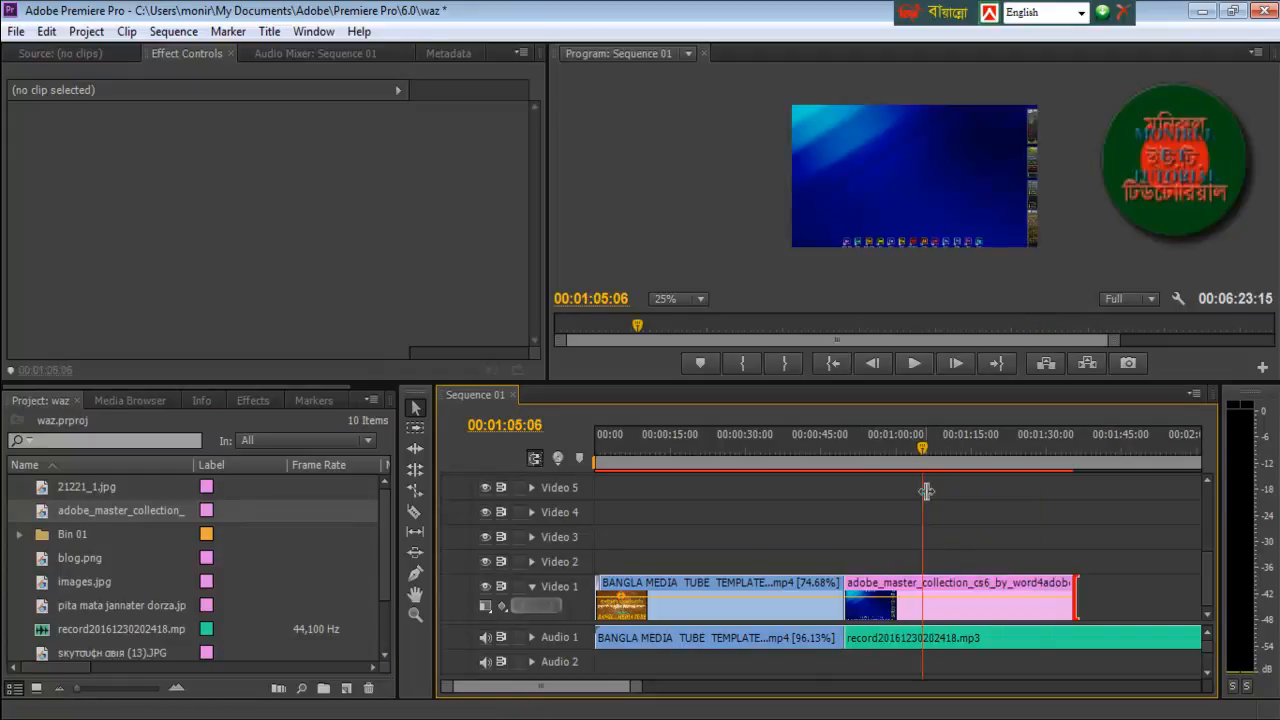
- Scale up the adobe_master_collection image and reposition it so its plain blue area fills the frame as a background
click(946, 177)
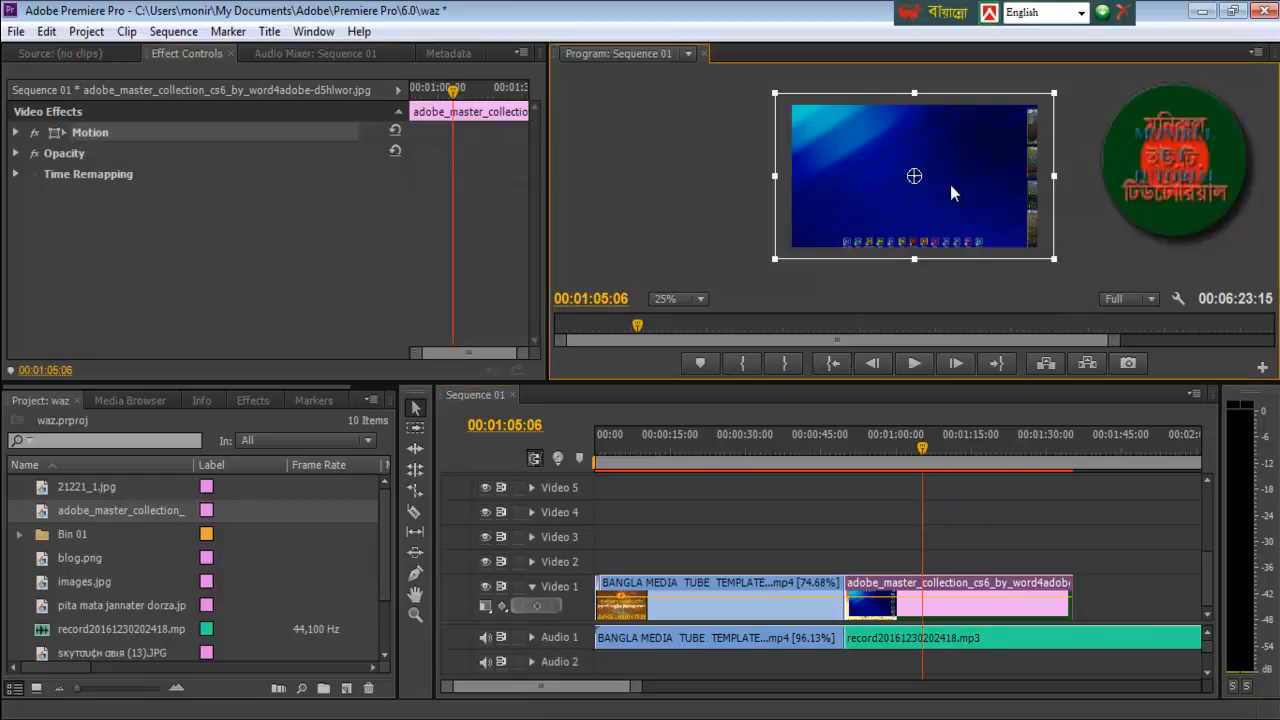
drag(1054, 176, 1091, 180)
mouse_move(987, 169)
mouse_down()
mouse_move(958, 158)
mouse_move(999, 174)
mouse_move(988, 174)
mouse_up()
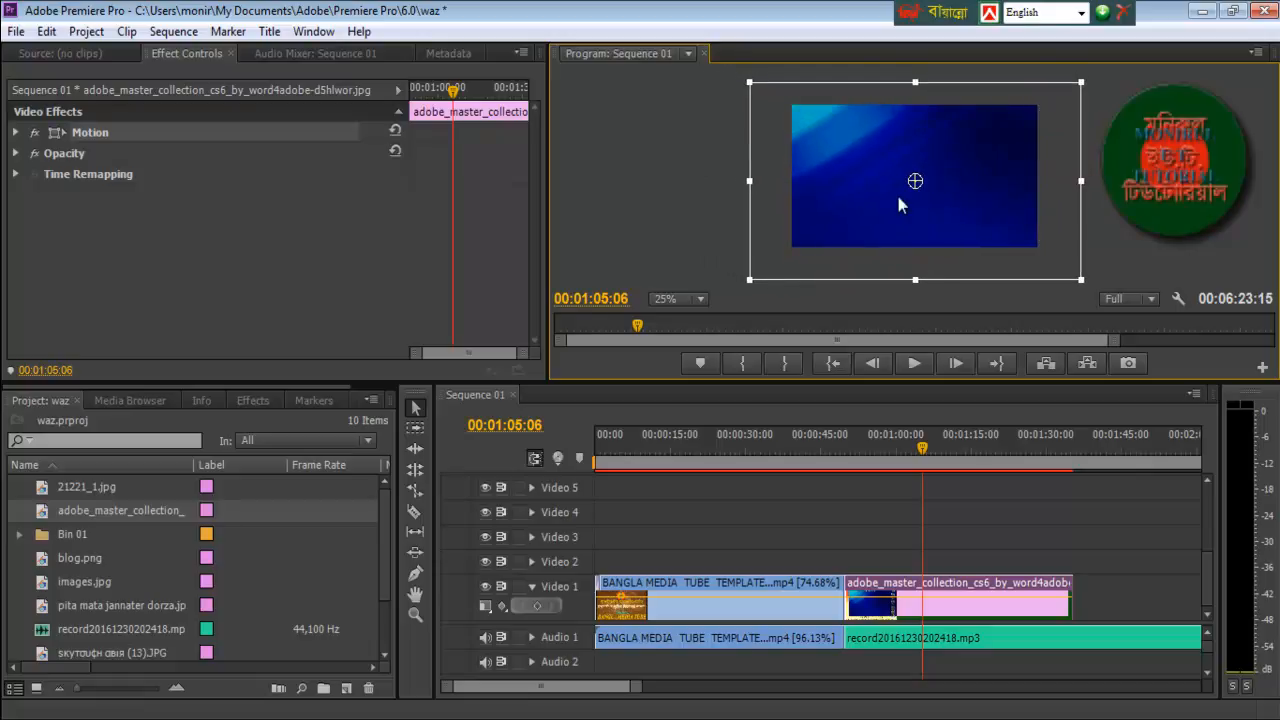
click(678, 215)
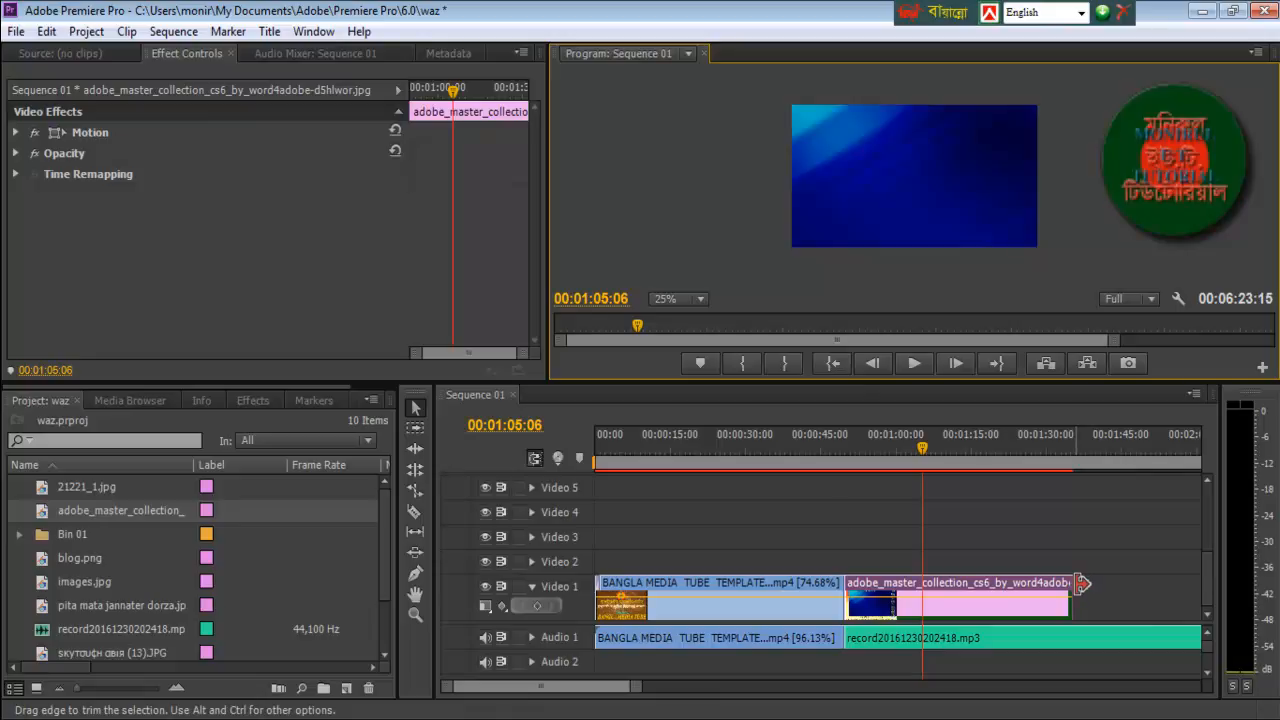
- Extend the adobe_master_collection background clip to the end of the recording, and lock the Video 1 and Audio 1 tracks
drag(1082, 583, 985, 605)
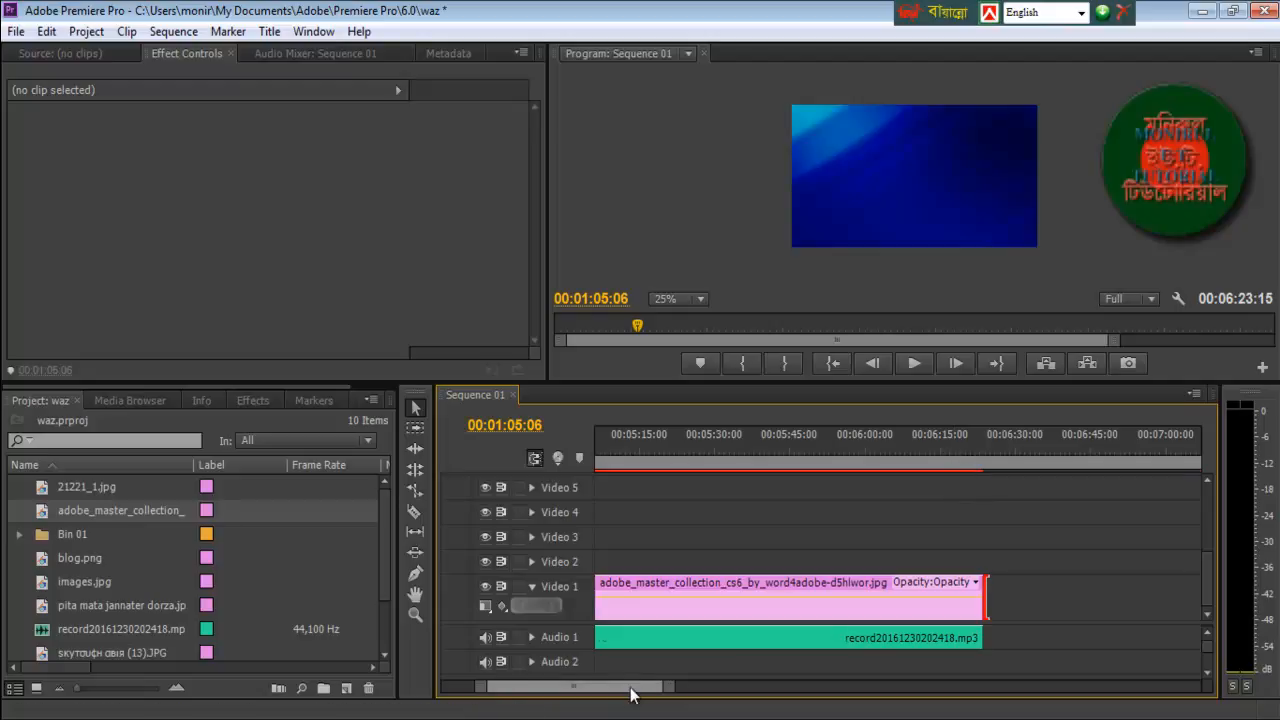
drag(636, 688, 583, 690)
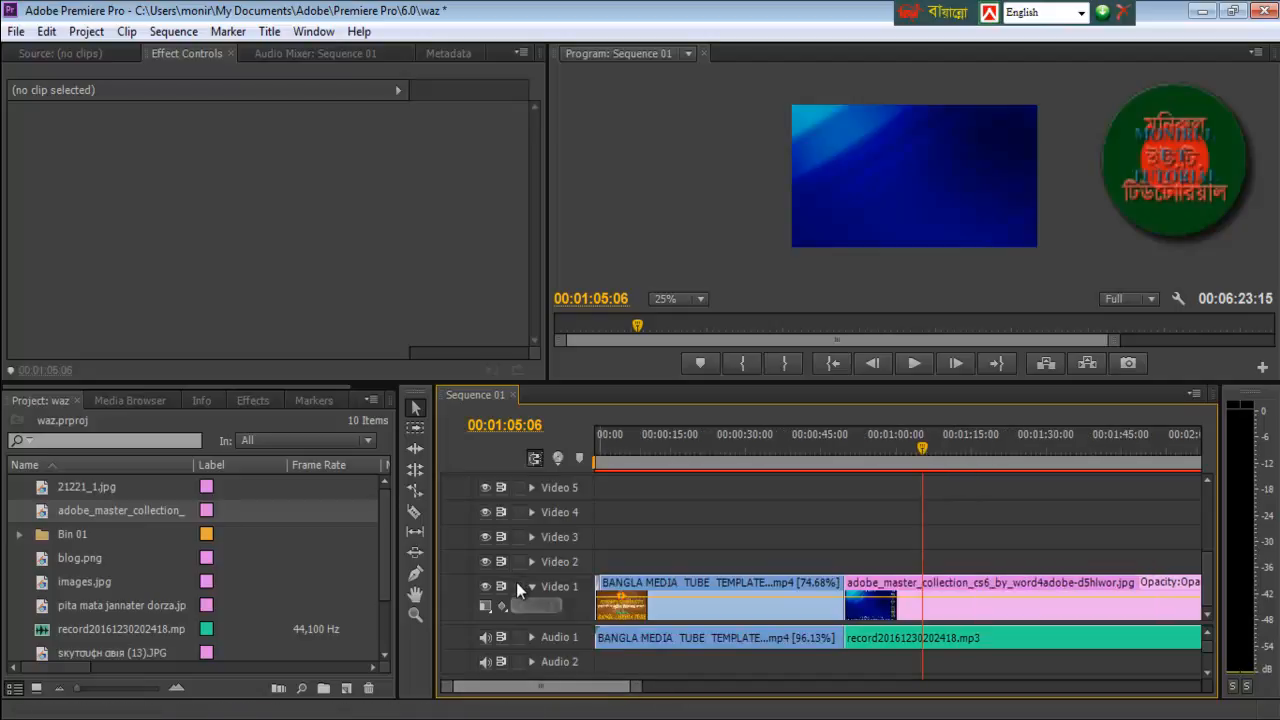
click(518, 587)
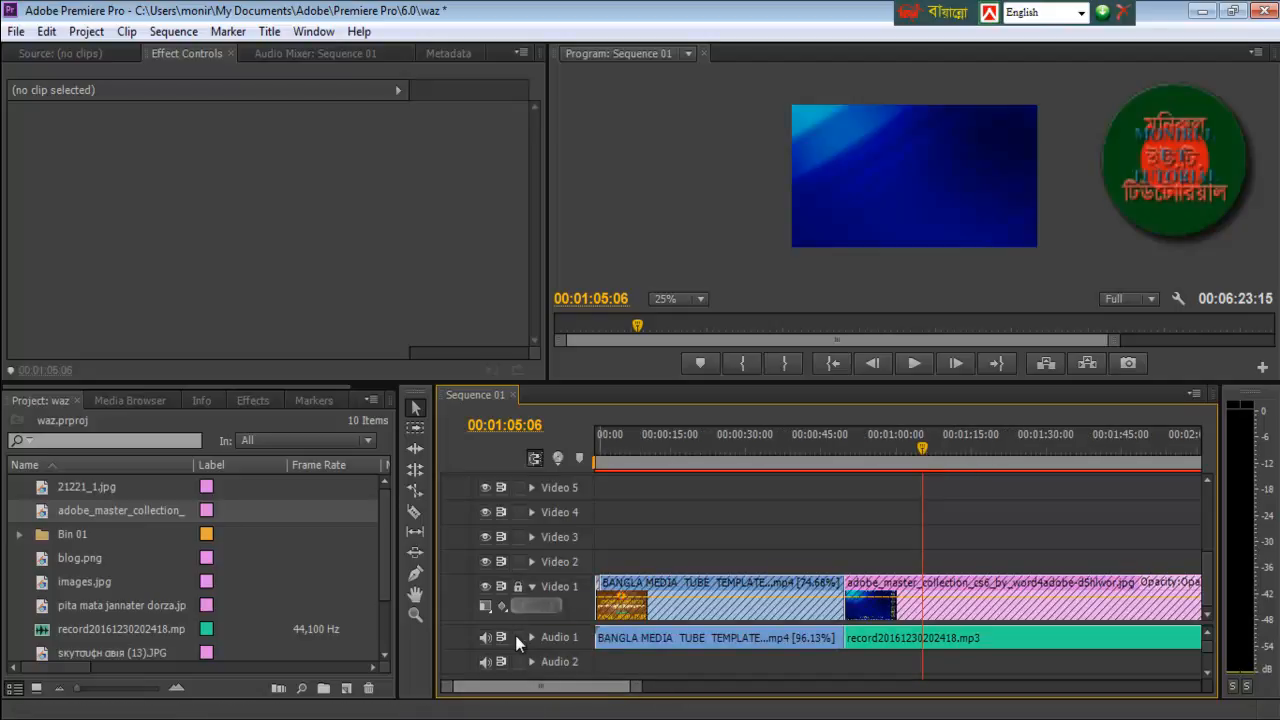
click(519, 637)
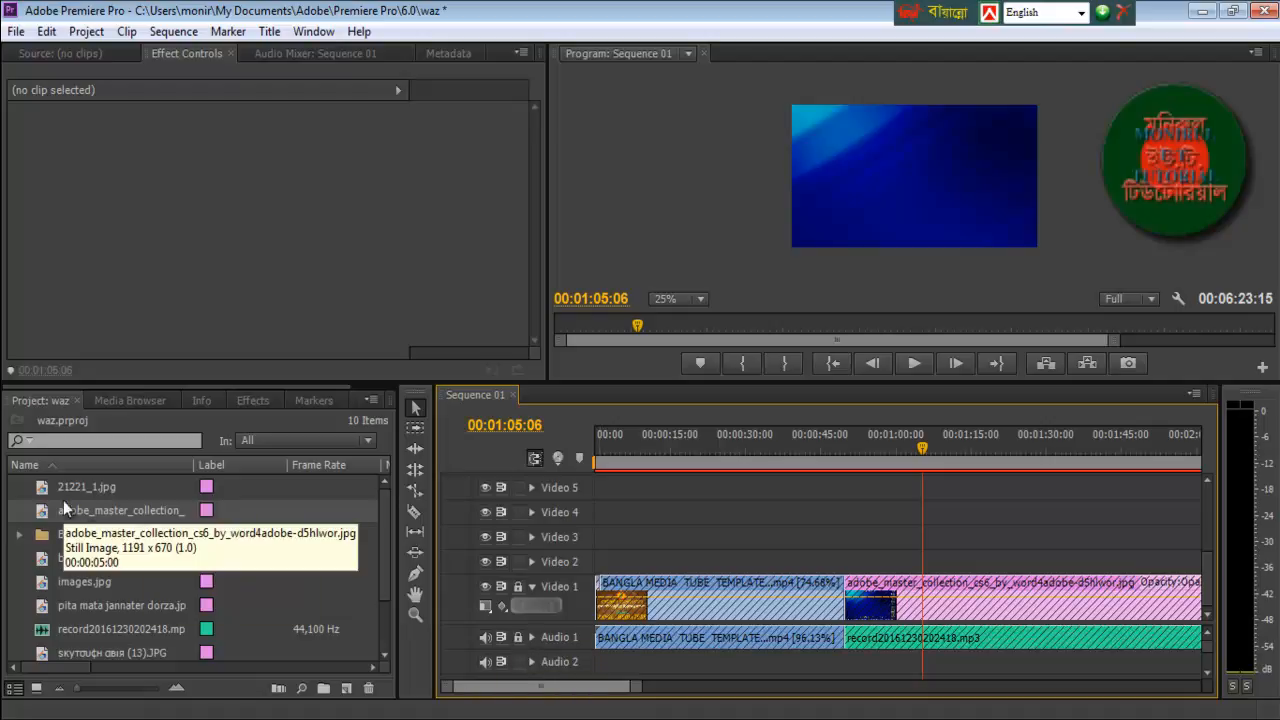
- Place 21221_1.jpg, blog.png, images.jpg and the pita mata jannater dorza picture about 20 seconds apart on Video 2, starting where the background begins
click(383, 535)
drag(38, 490, 855, 565)
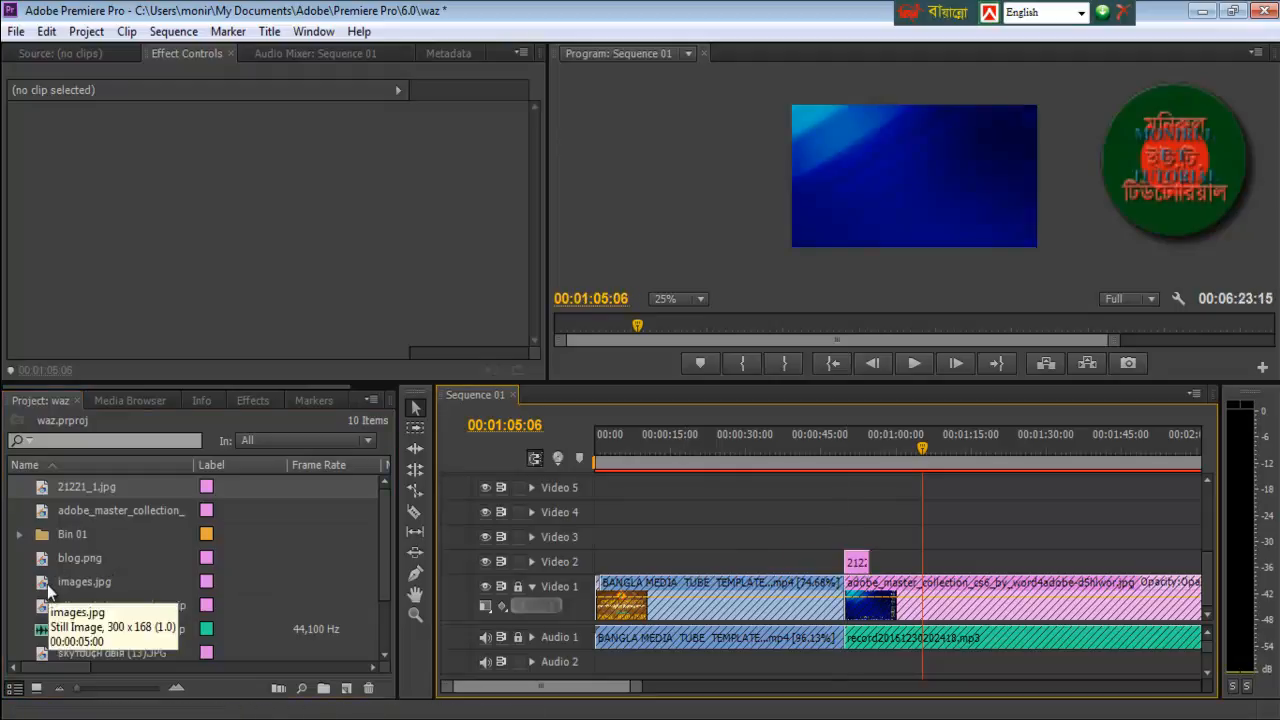
drag(60, 558, 974, 574)
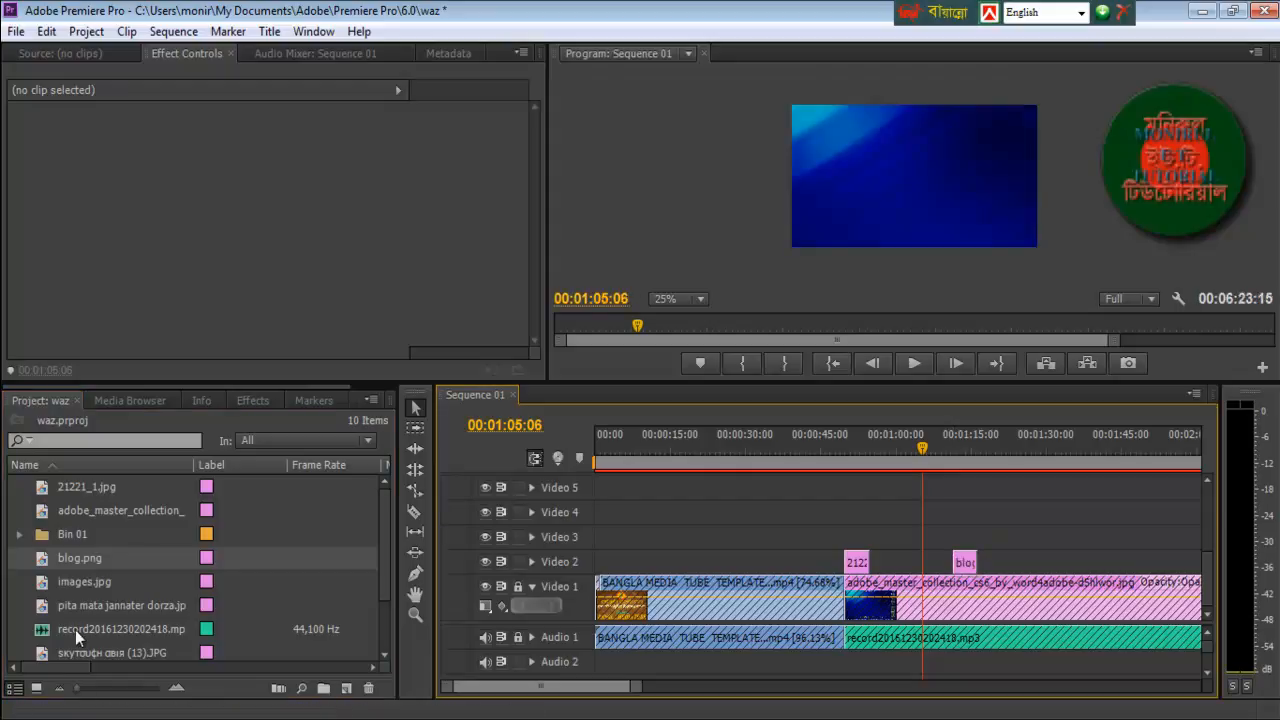
click(41, 580)
drag(39, 583, 1072, 566)
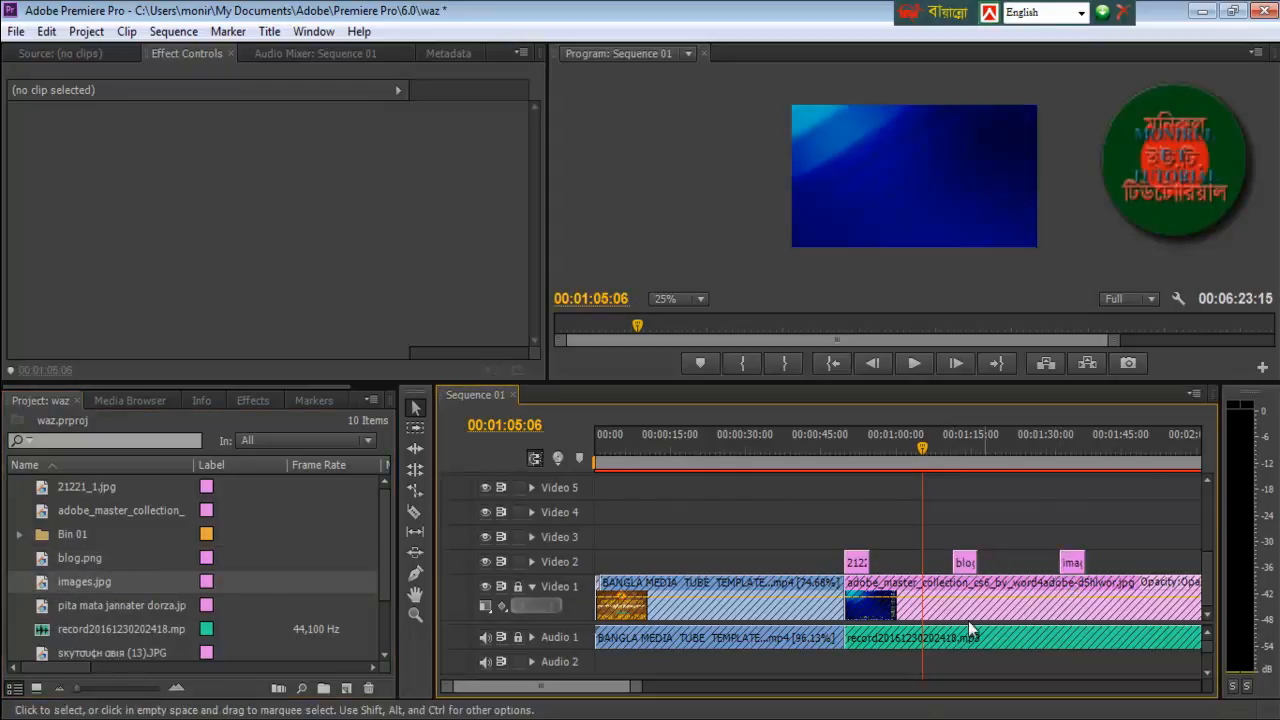
click(43, 607)
drag(43, 607, 1168, 594)
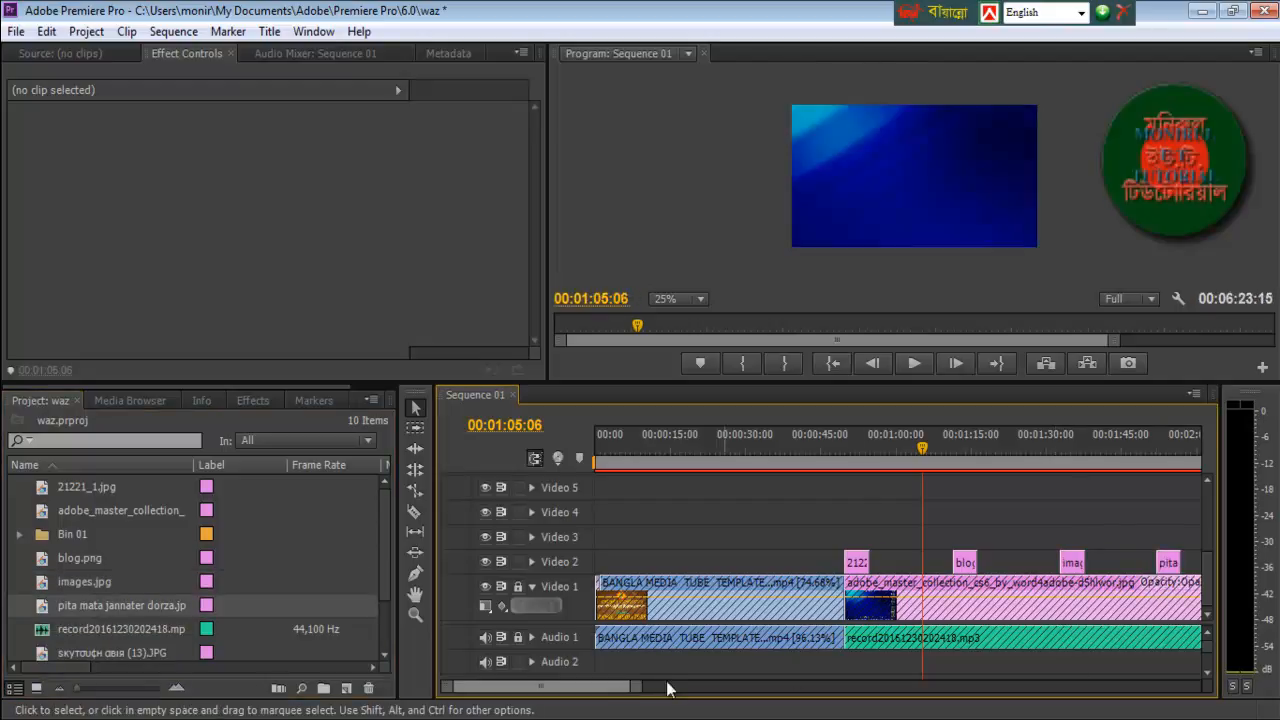
- Add the skytouch (13) picture, মা আমার মা.jpg and মা-আমার-প্রথম-পাঠ.jpg to Video 2, continuing the spacing of about 20 seconds
drag(614, 690, 622, 690)
drag(384, 553, 381, 609)
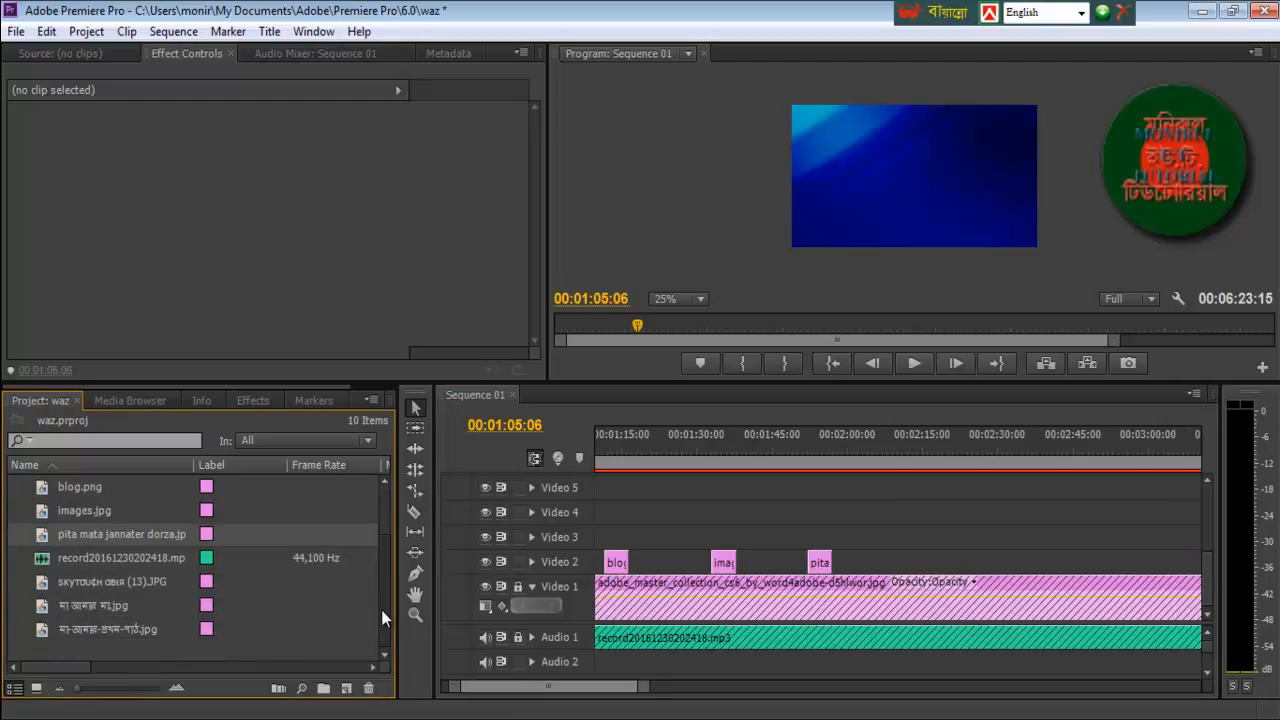
drag(44, 592, 1029, 604)
click(45, 616)
click(36, 632)
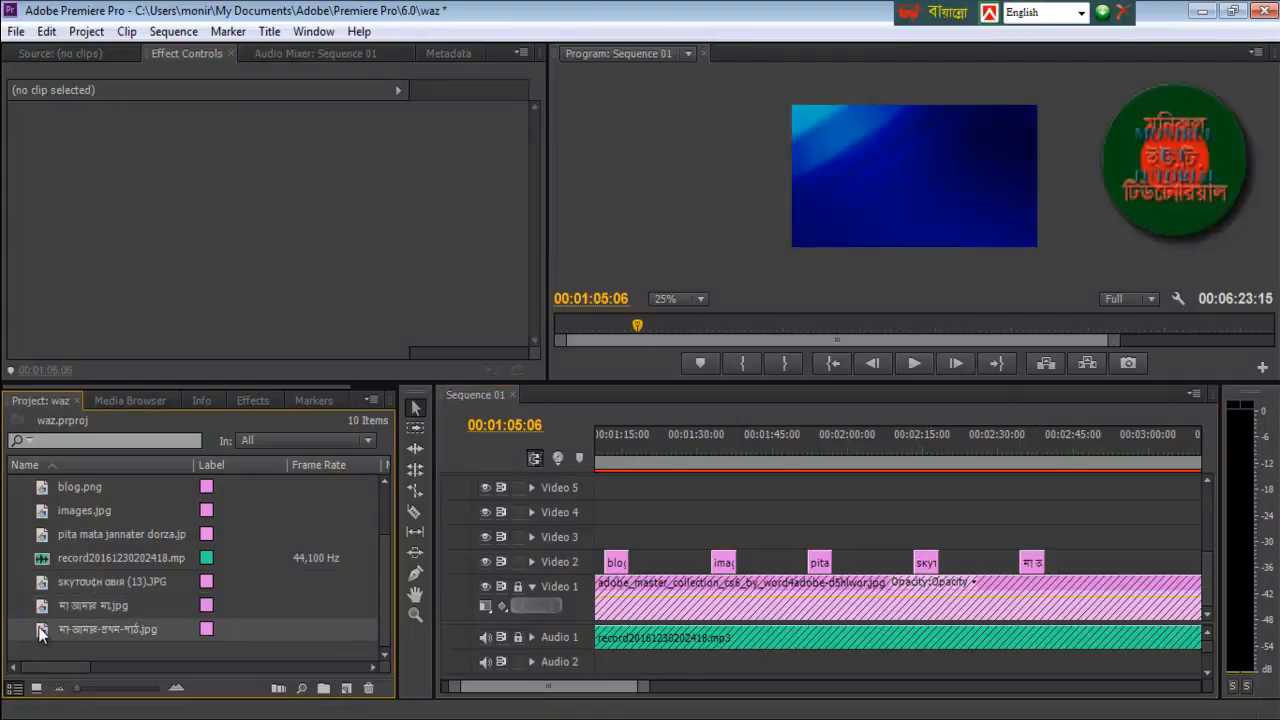
drag(315, 662, 1130, 563)
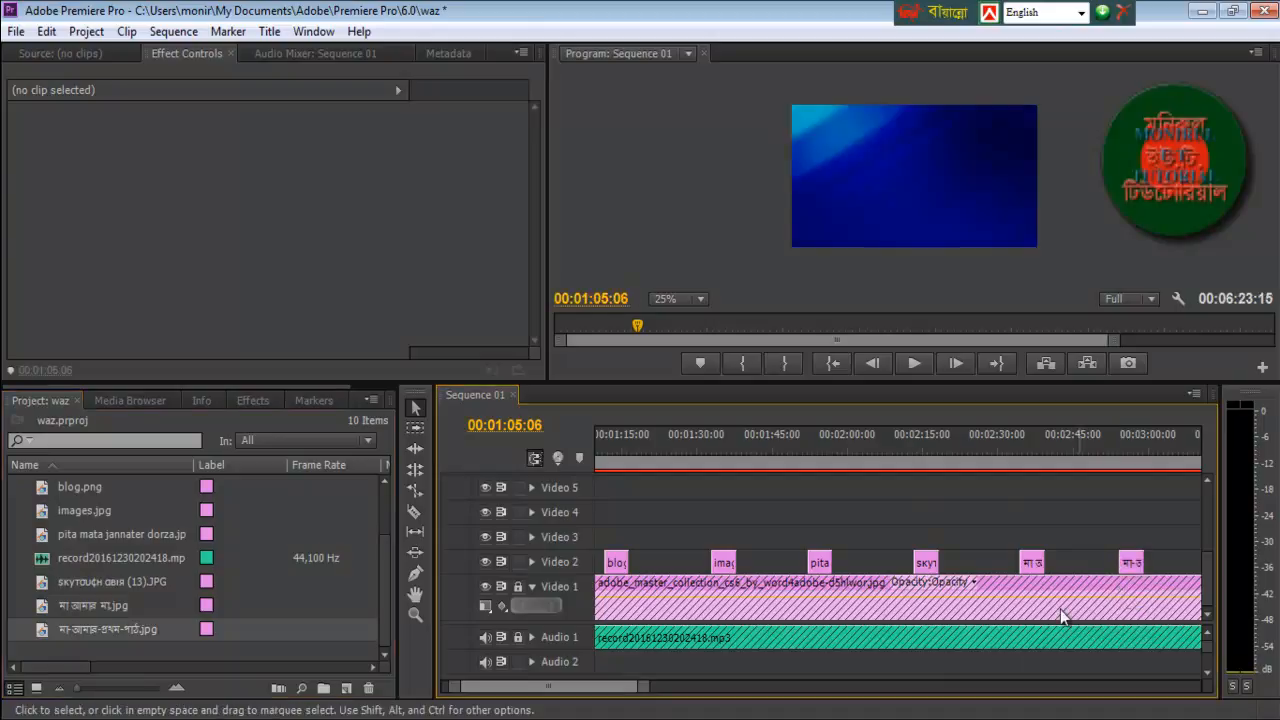
- Extend each picture on Video 2 until it meets the following one, and lengthen the last picture to about 00:03:16
drag(620, 697, 614, 695)
drag(789, 563, 1172, 562)
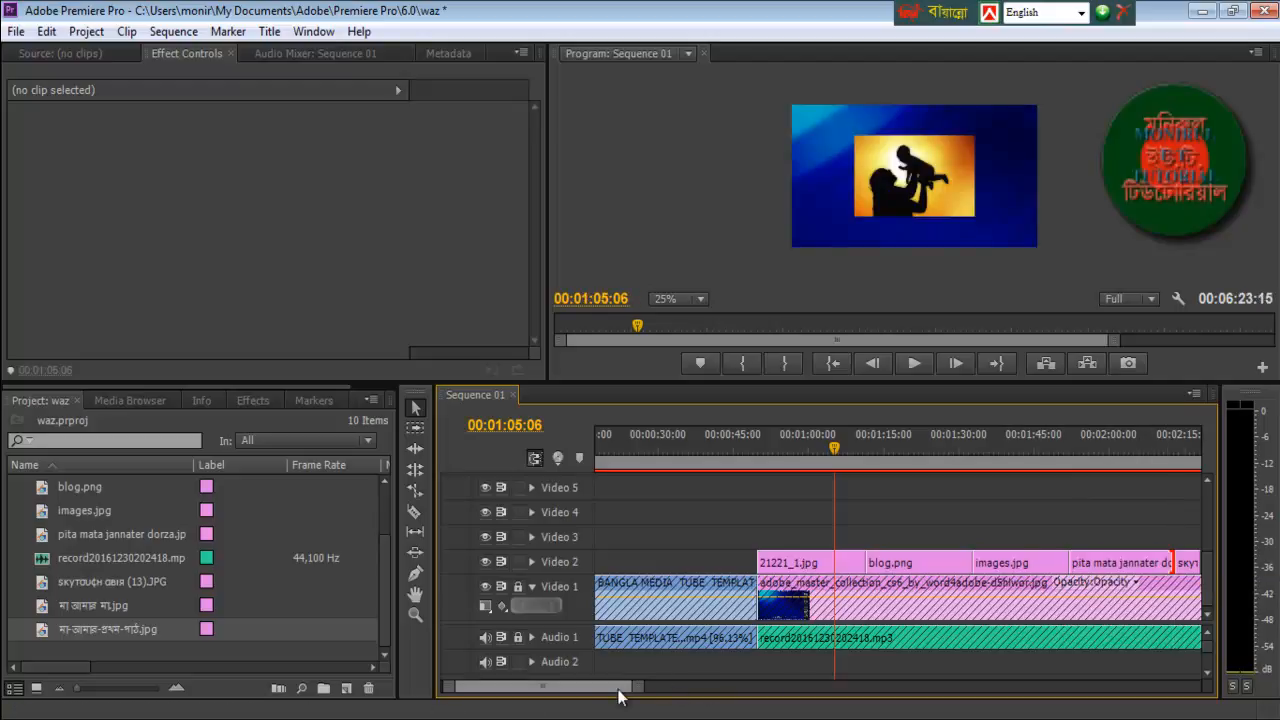
scroll(640, 690, down, 6)
scroll(618, 690, up, 3)
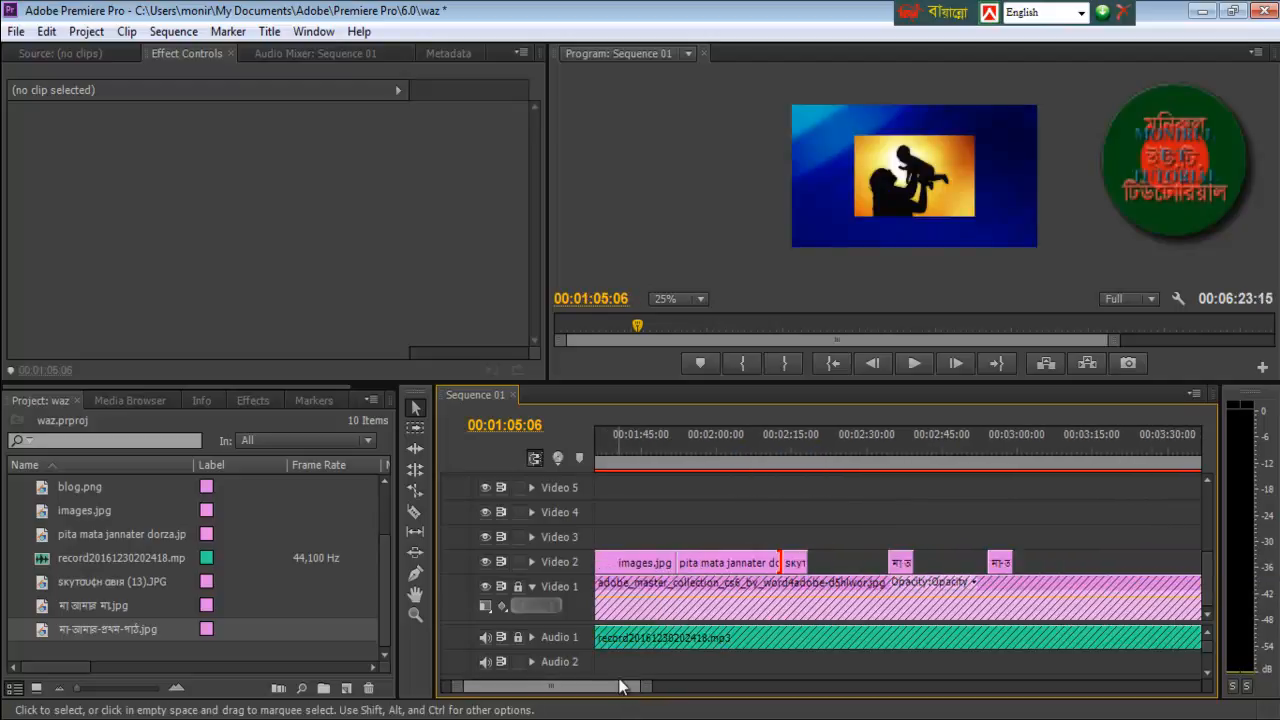
drag(809, 561, 889, 558)
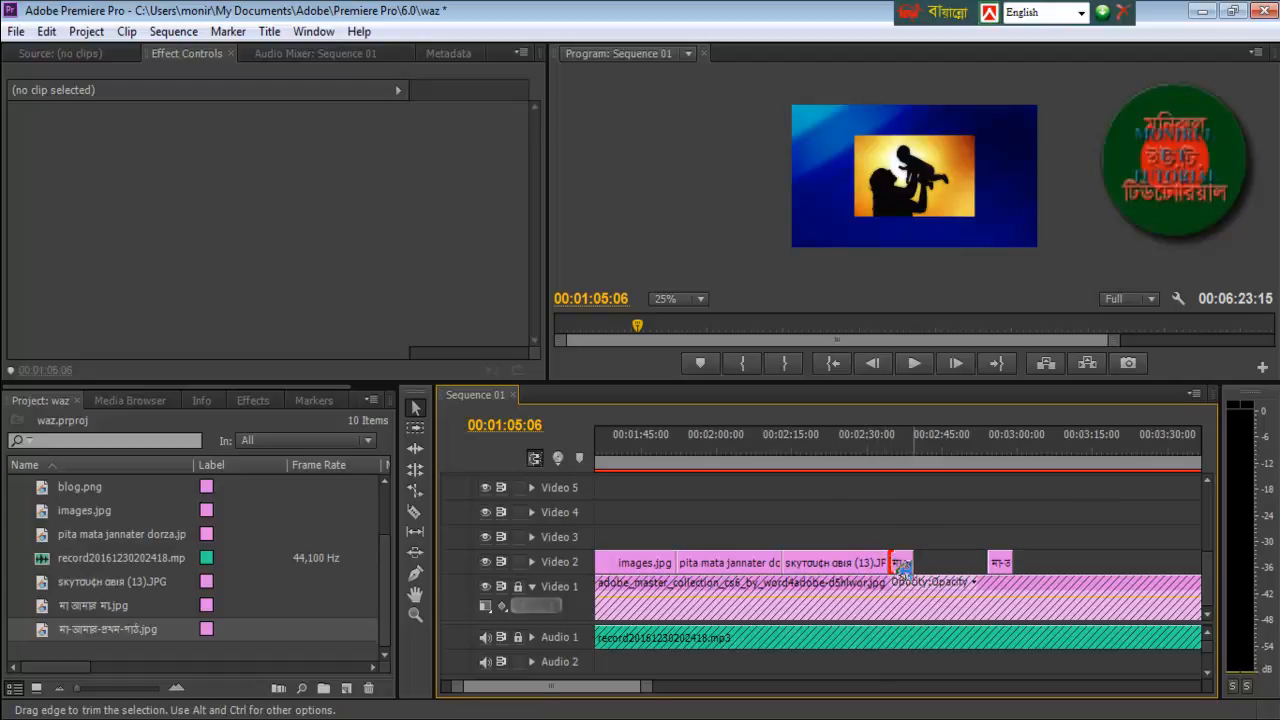
drag(916, 562, 1099, 566)
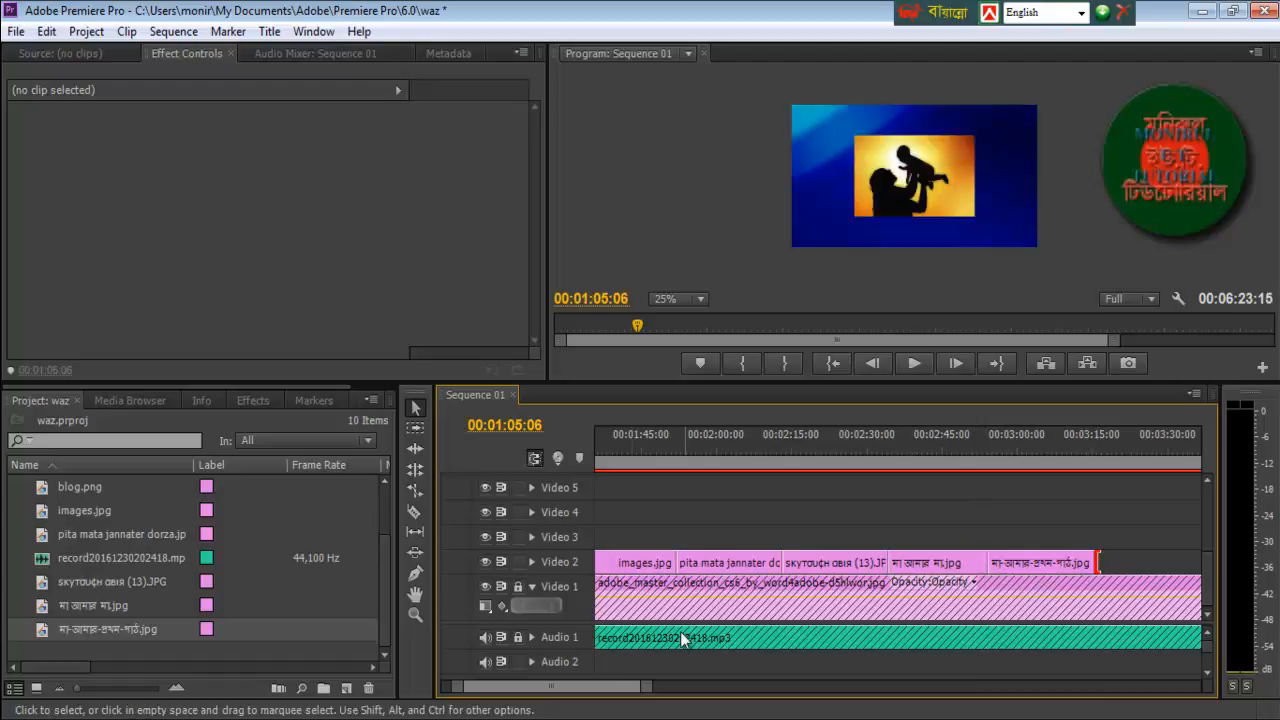
- Scale up 21221_1.jpg at 00:00:59:12 to the frame's full width and nudge it upward to centre it
scroll(567, 694, up, 6)
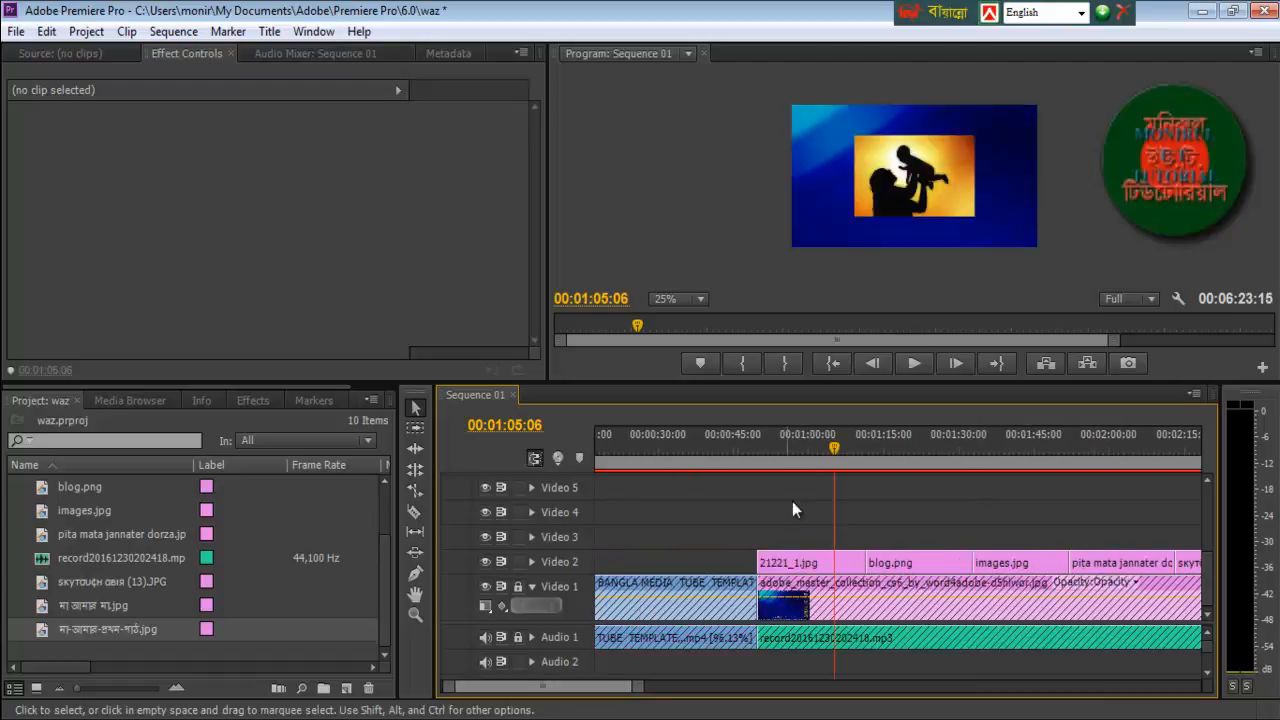
drag(833, 443, 805, 448)
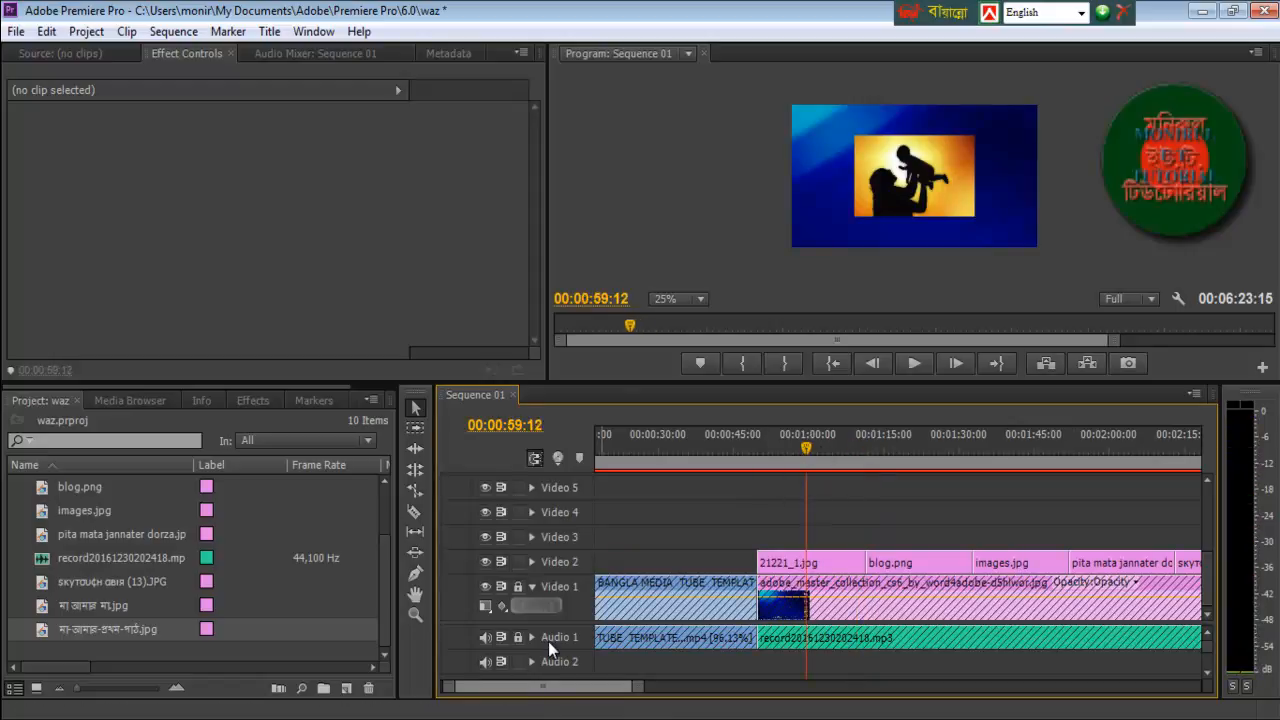
click(918, 186)
drag(853, 178, 763, 171)
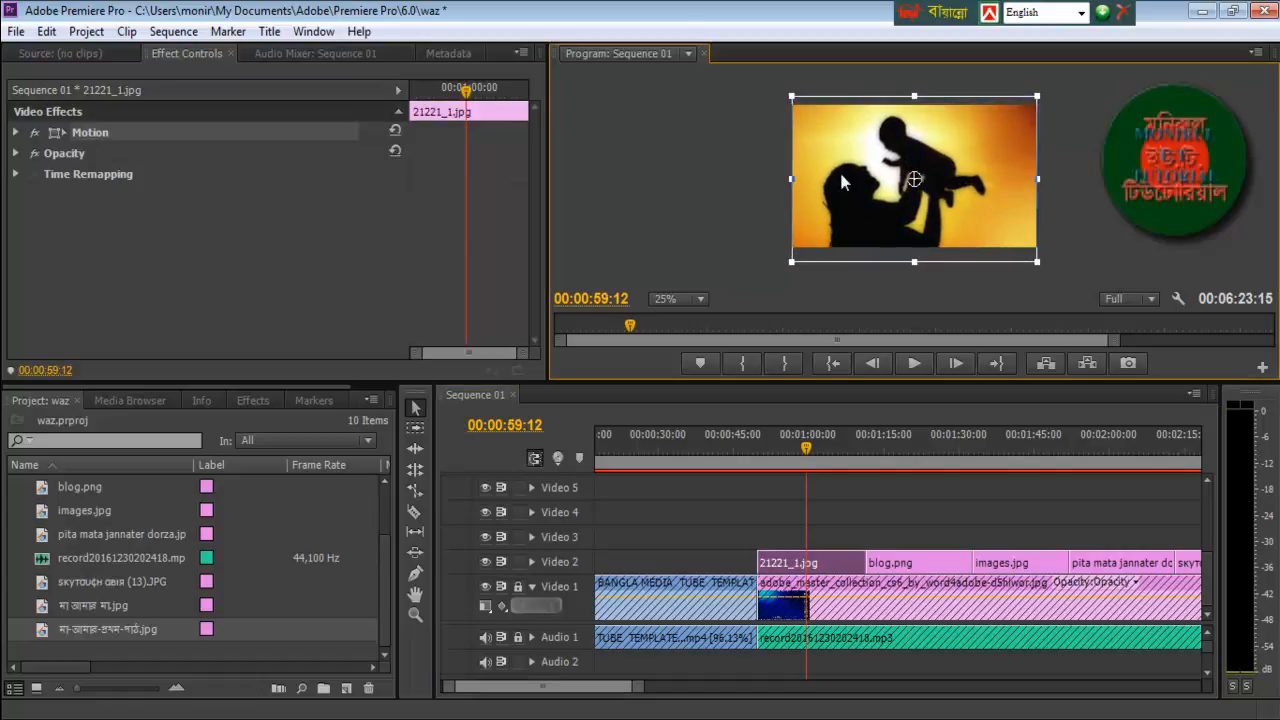
drag(842, 181, 842, 179)
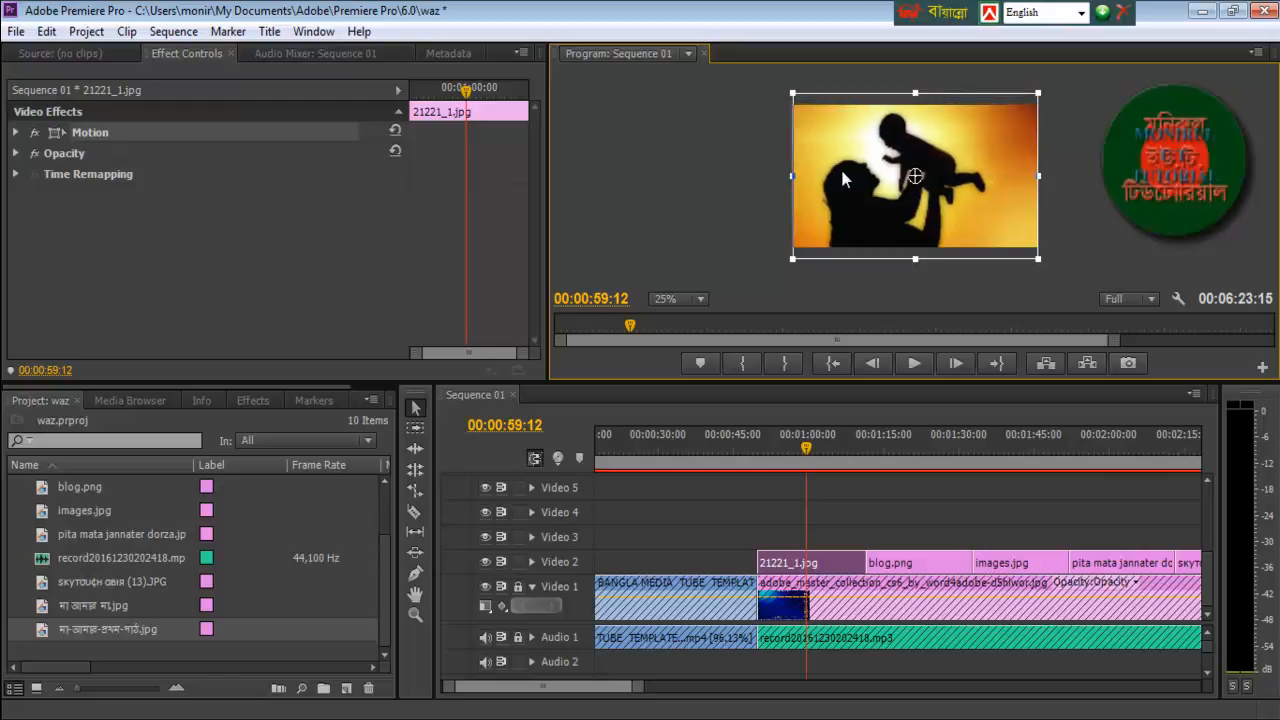
- Go to 00:01:20:01 and enlarge blog.png to the full width of the frame
drag(806, 449, 909, 449)
click(916, 186)
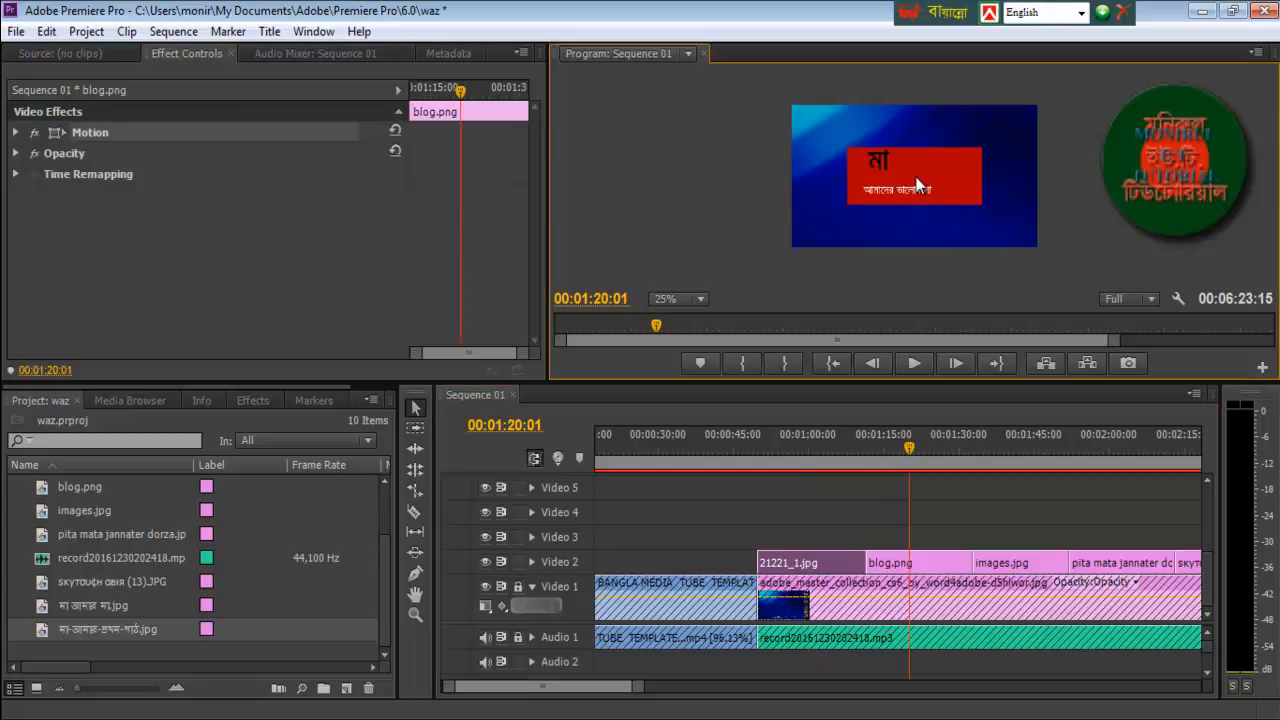
drag(850, 176, 769, 175)
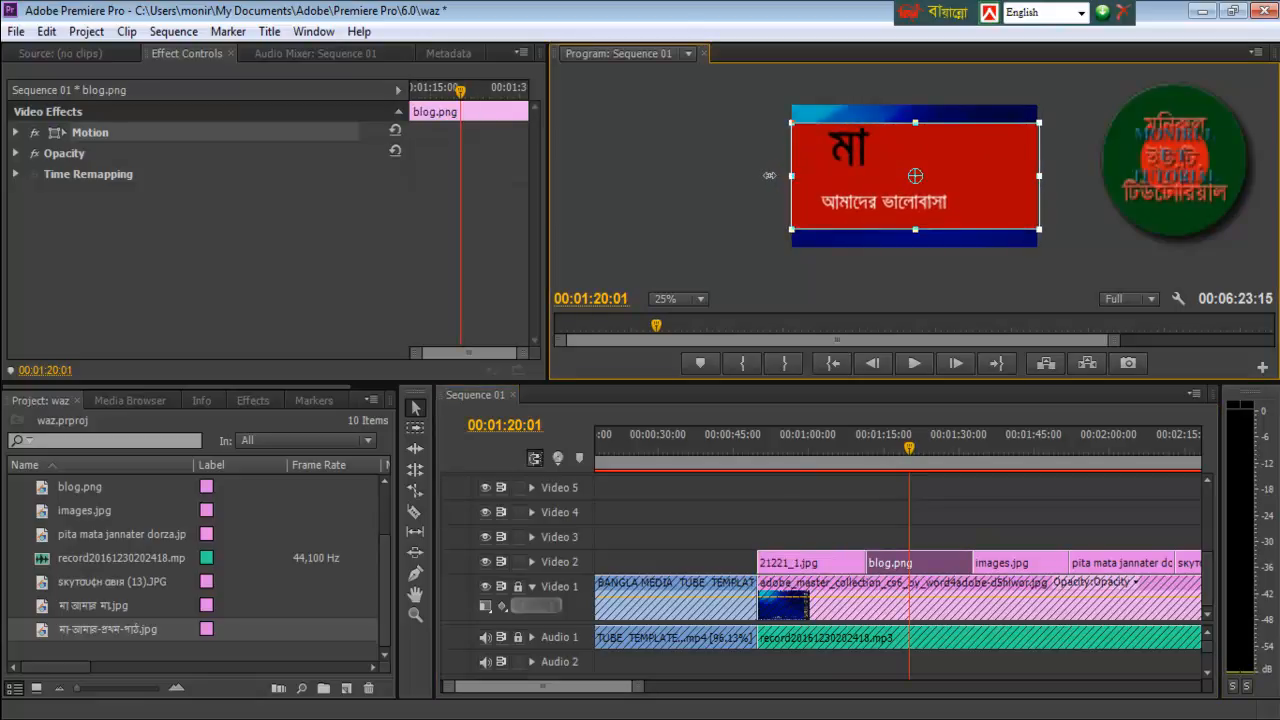
- Go to 00:01:38:22 and enlarge images.jpg within the frame
drag(911, 447, 1004, 440)
click(895, 184)
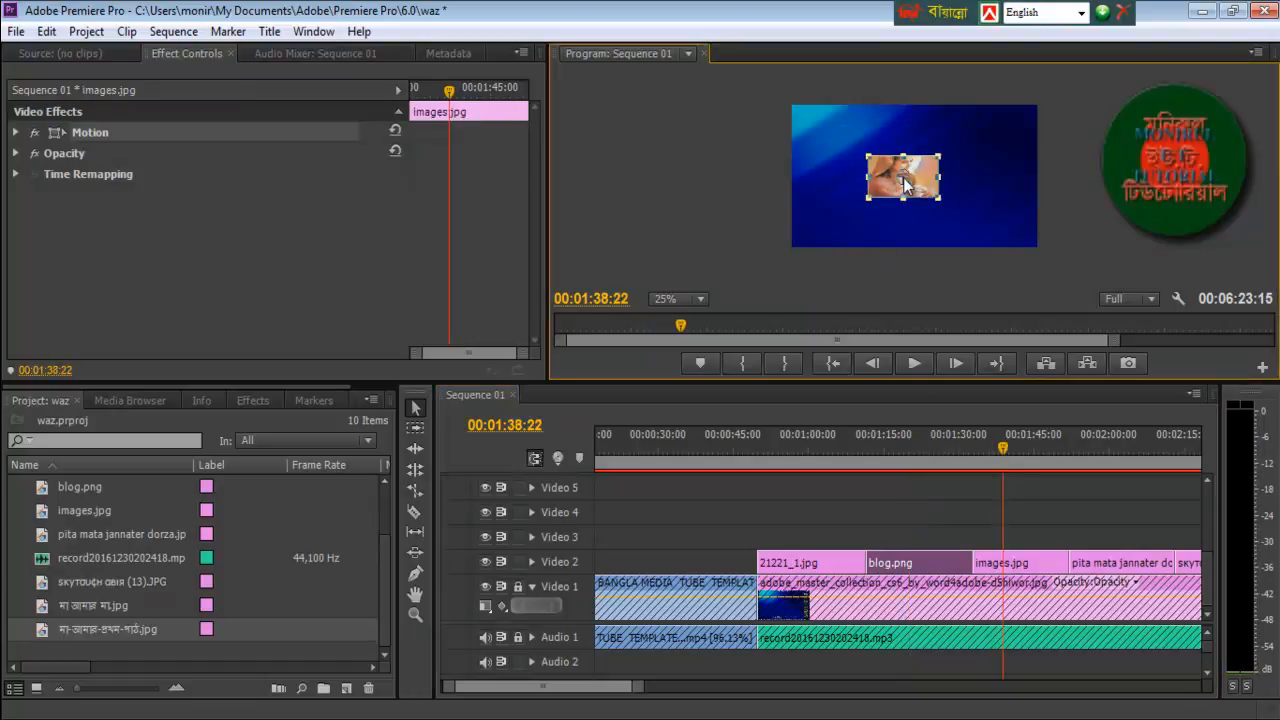
mouse_move(868, 176)
mouse_down()
mouse_move(764, 168)
mouse_move(849, 173)
mouse_up()
- Go to 00:02:05:07 and enlarge the pita mata jannater dorza picture to cover the frame's full height
mouse_move(585, 686)
mouse_down()
mouse_move(607, 686)
mouse_move(560, 686)
mouse_up()
click(831, 450)
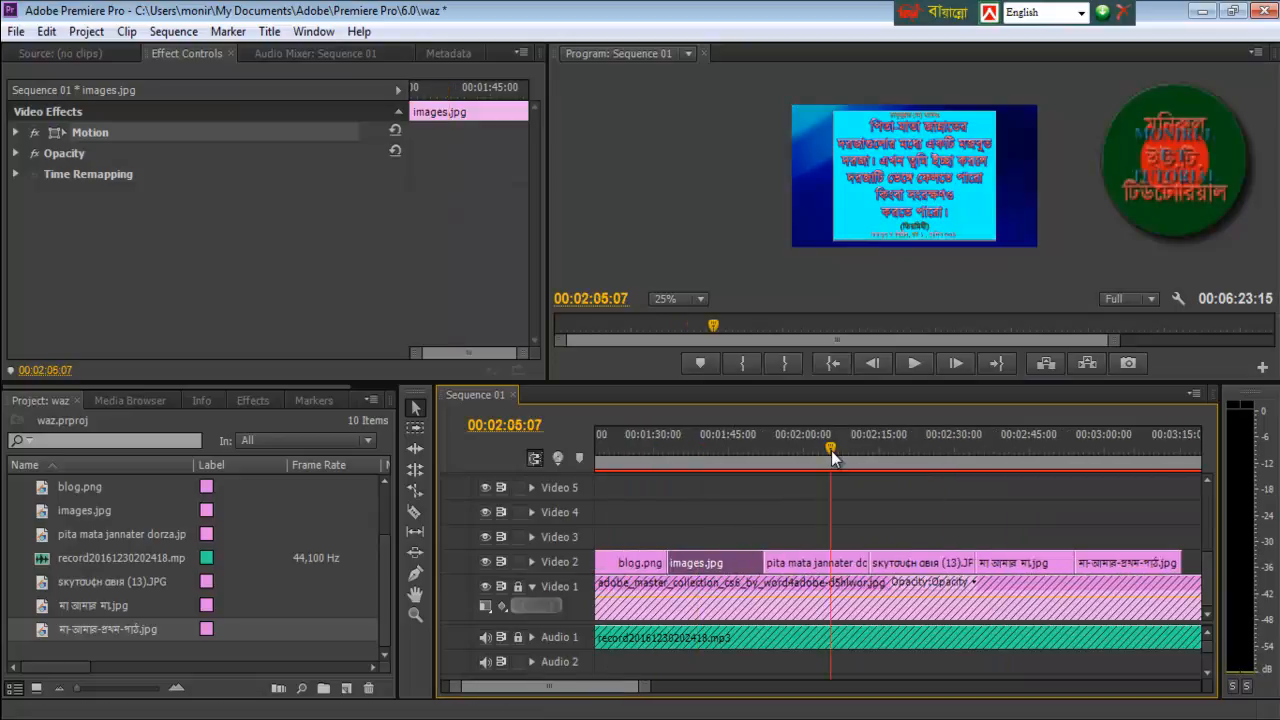
click(923, 195)
drag(880, 190, 820, 176)
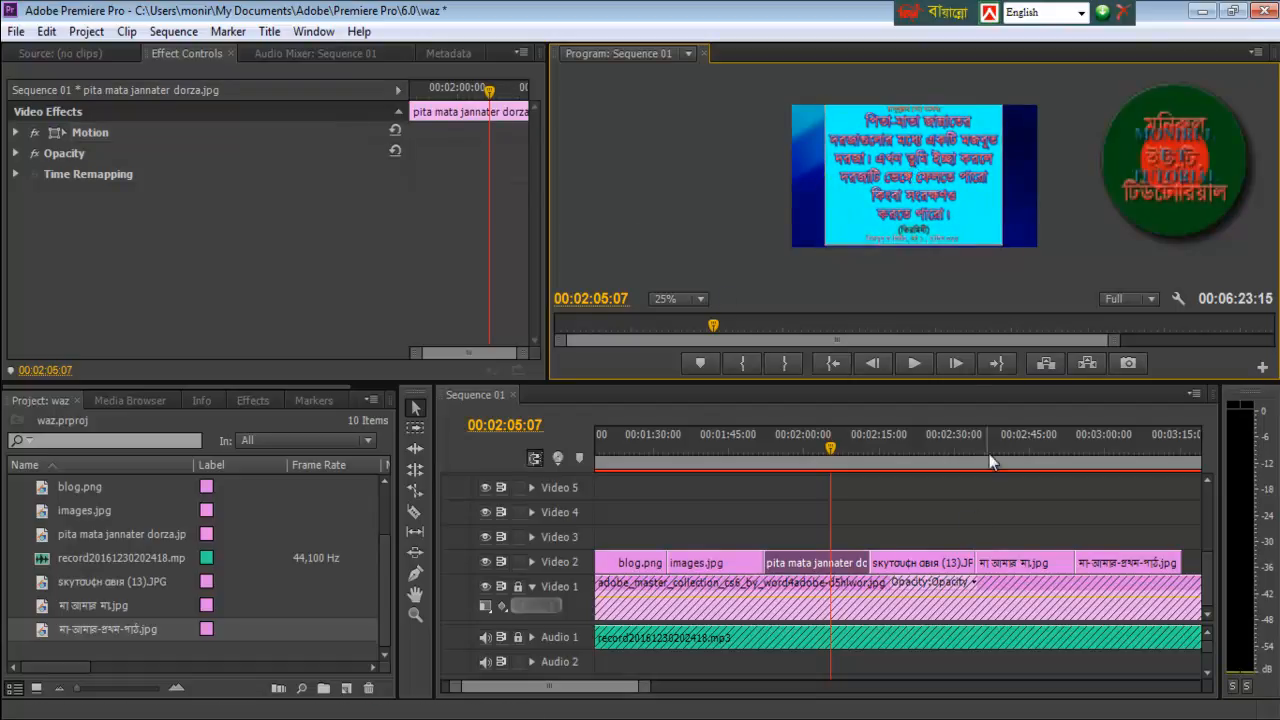
- Go past the skytouch (13) picture to 00:02:41:22 and enlarge মা আমার মা.jpg within the frame
drag(830, 447, 913, 457)
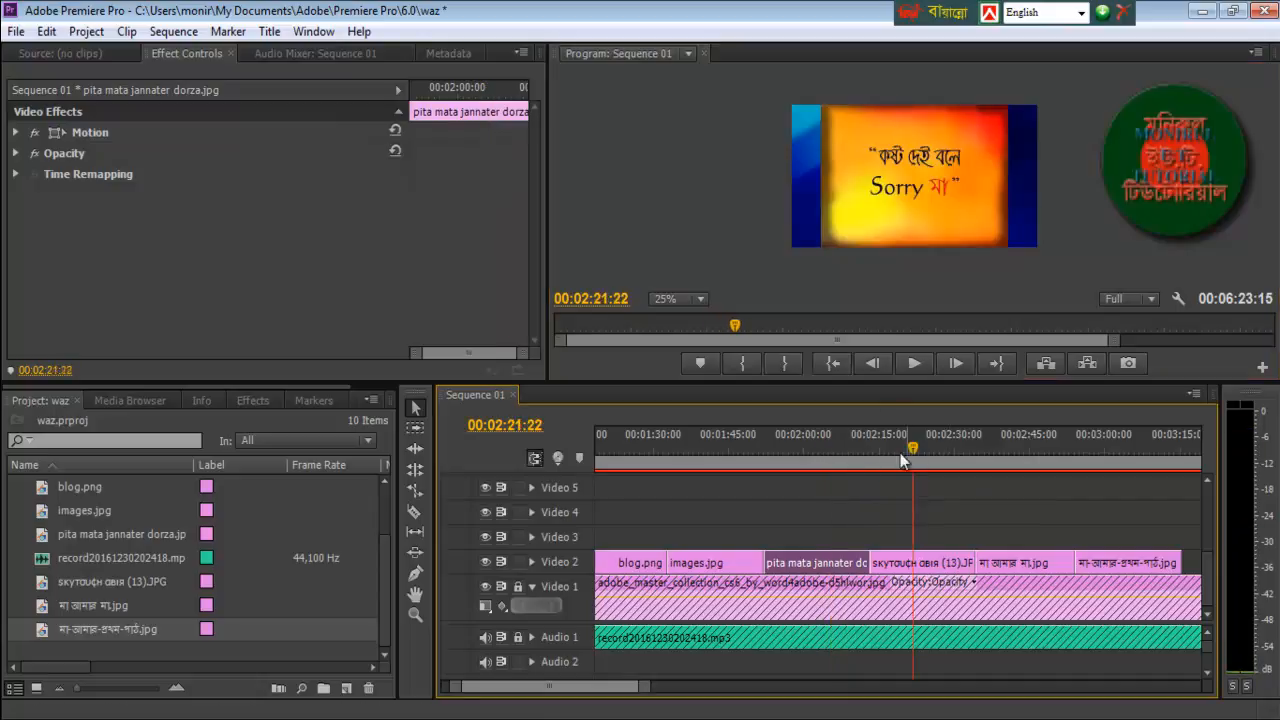
click(931, 196)
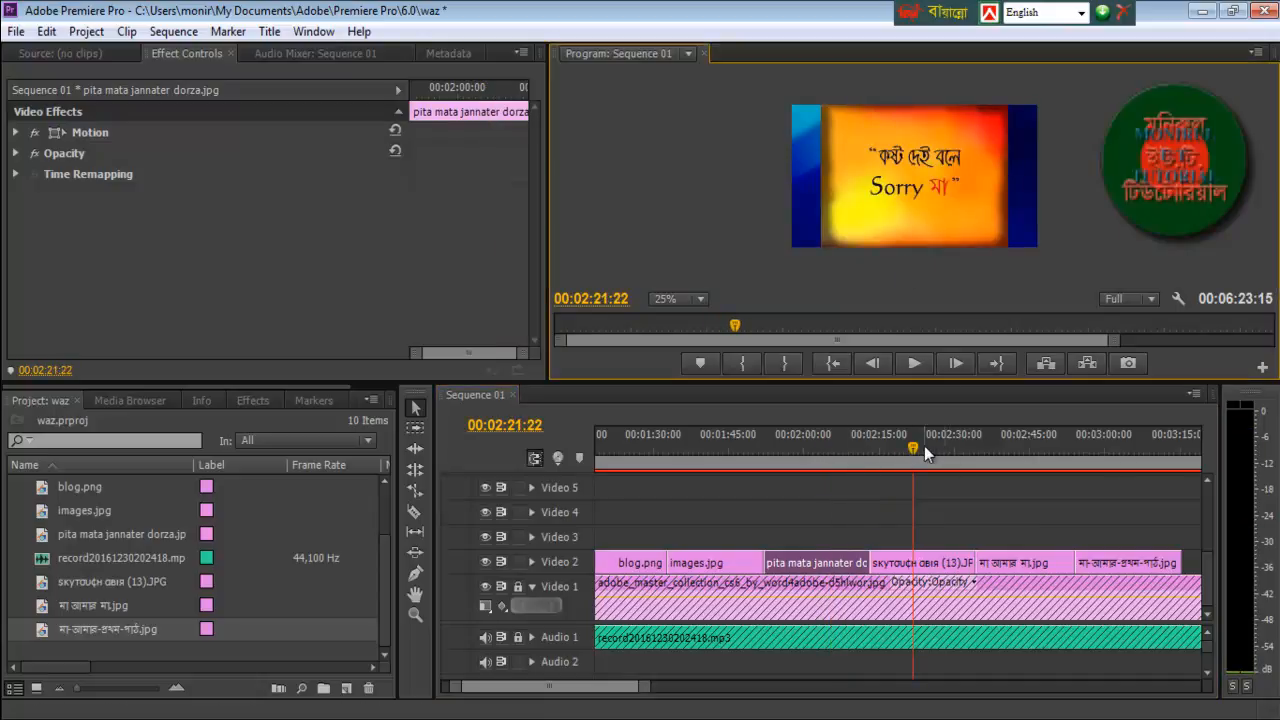
drag(914, 447, 1013, 448)
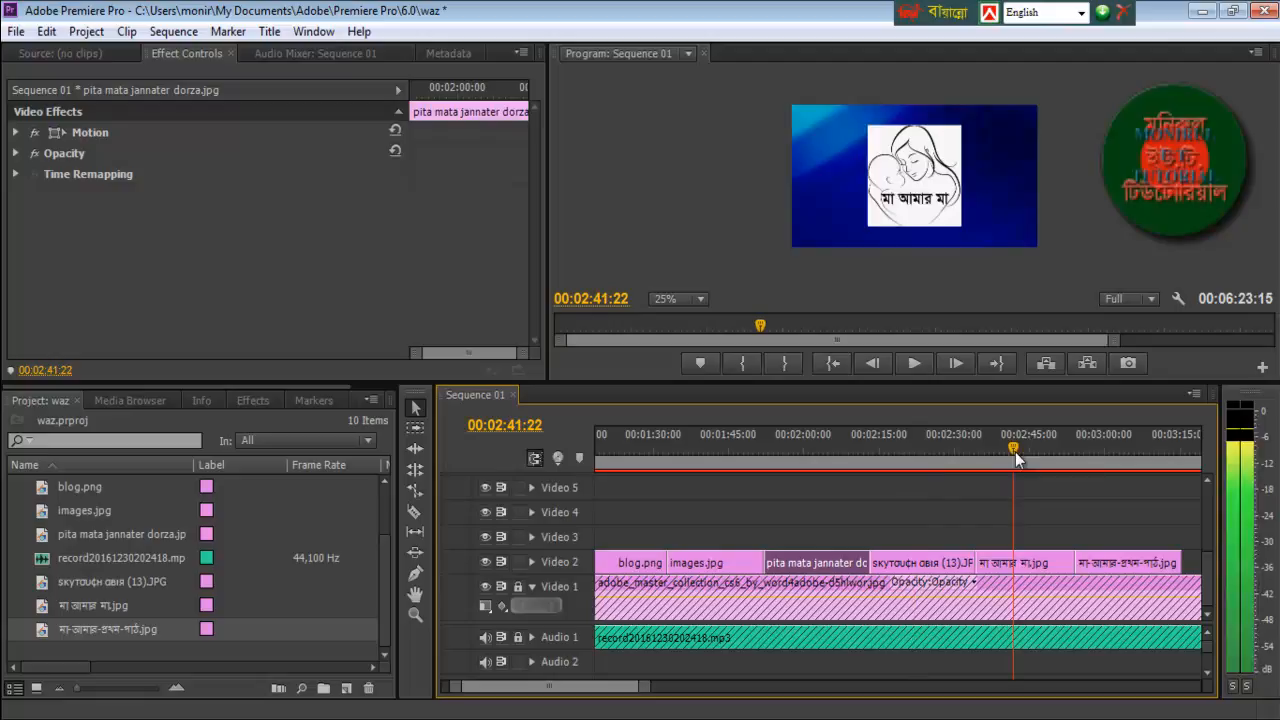
click(888, 180)
drag(868, 176, 838, 175)
- Go to 00:03:02:16 and enlarge মা-আমার-প্রথম-পাঠ.jpg until it fills the frame
click(1118, 449)
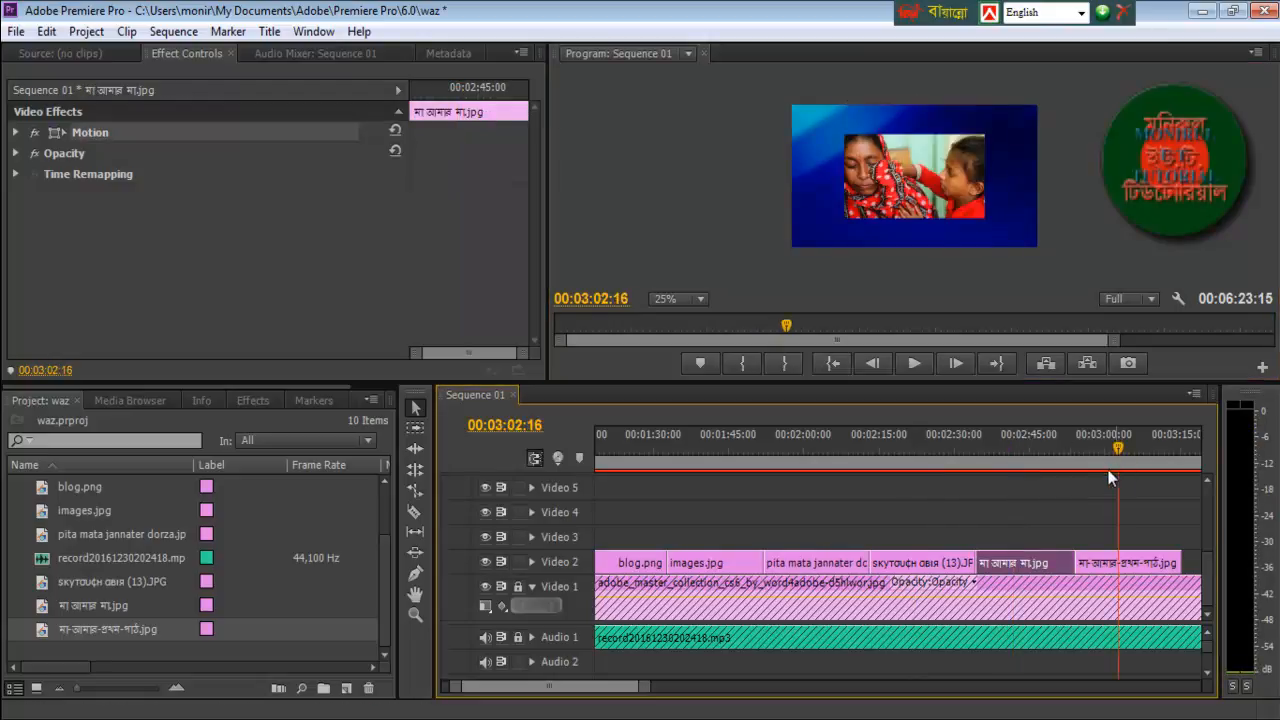
click(910, 193)
drag(845, 178, 792, 183)
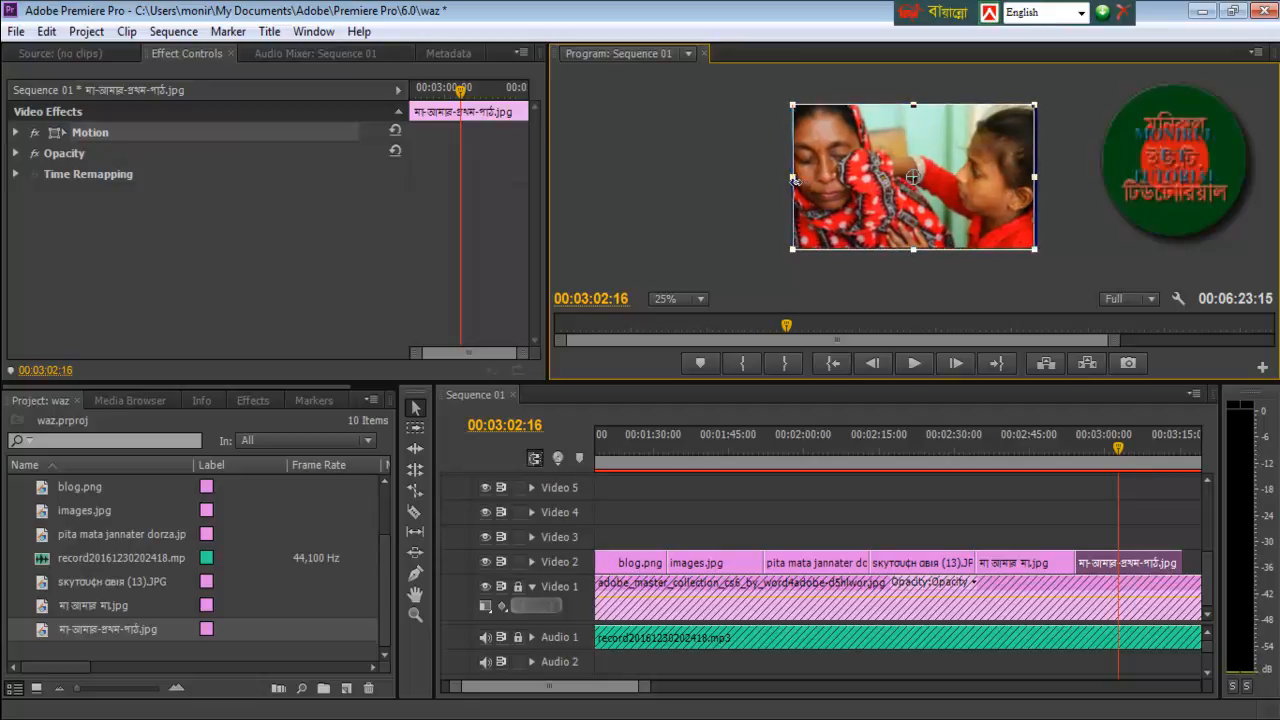
click(737, 196)
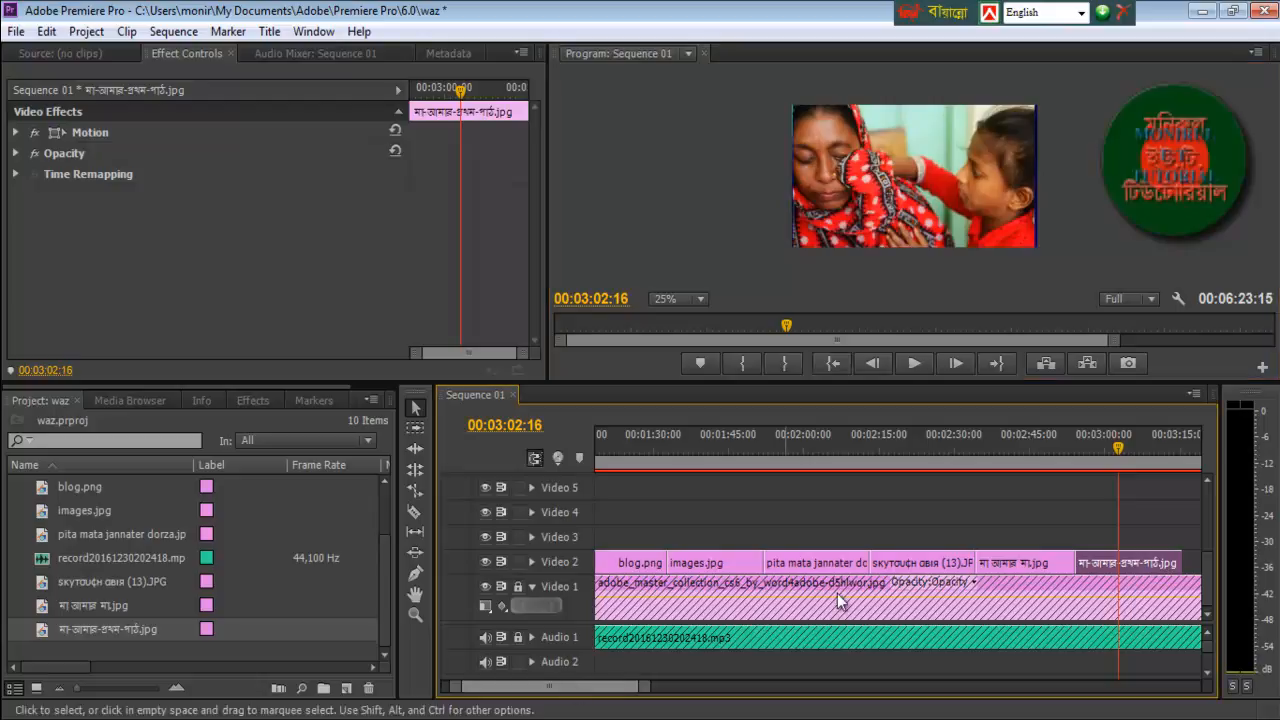
- Apply the Iris Box video transition to the start of 21221_1.jpg on Video 2
drag(1119, 446, 1078, 449)
drag(572, 690, 552, 690)
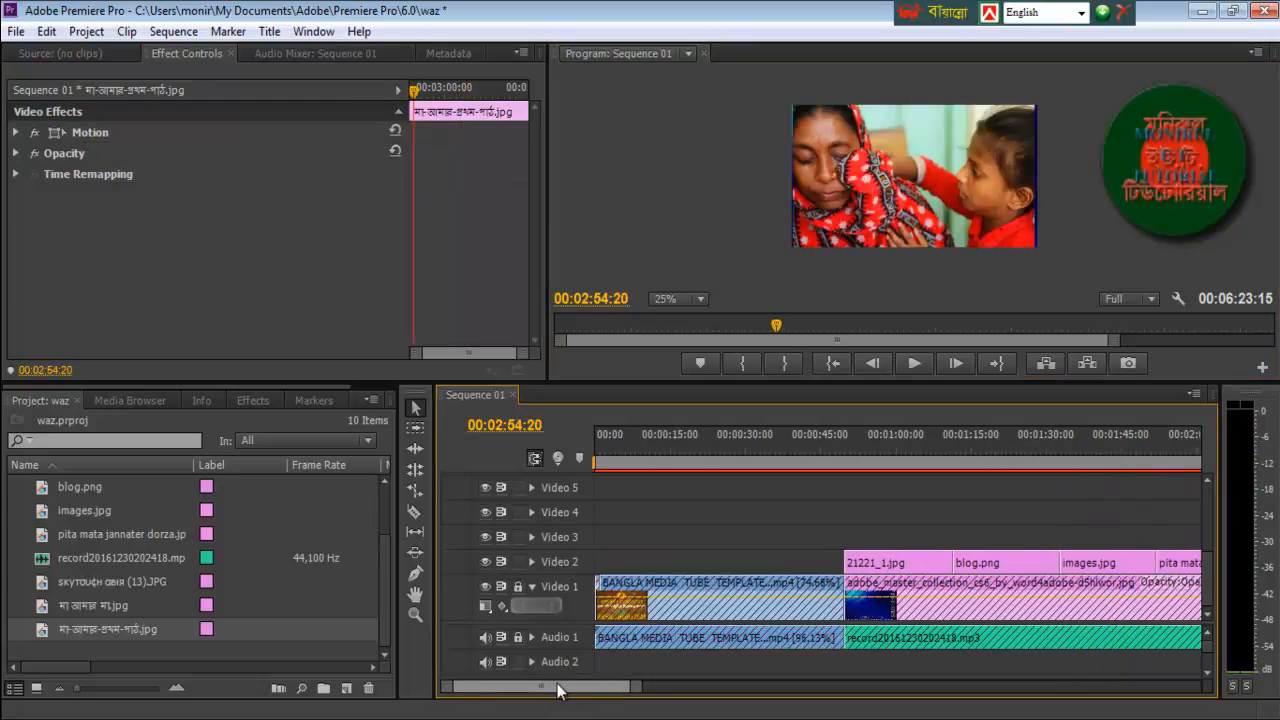
click(256, 400)
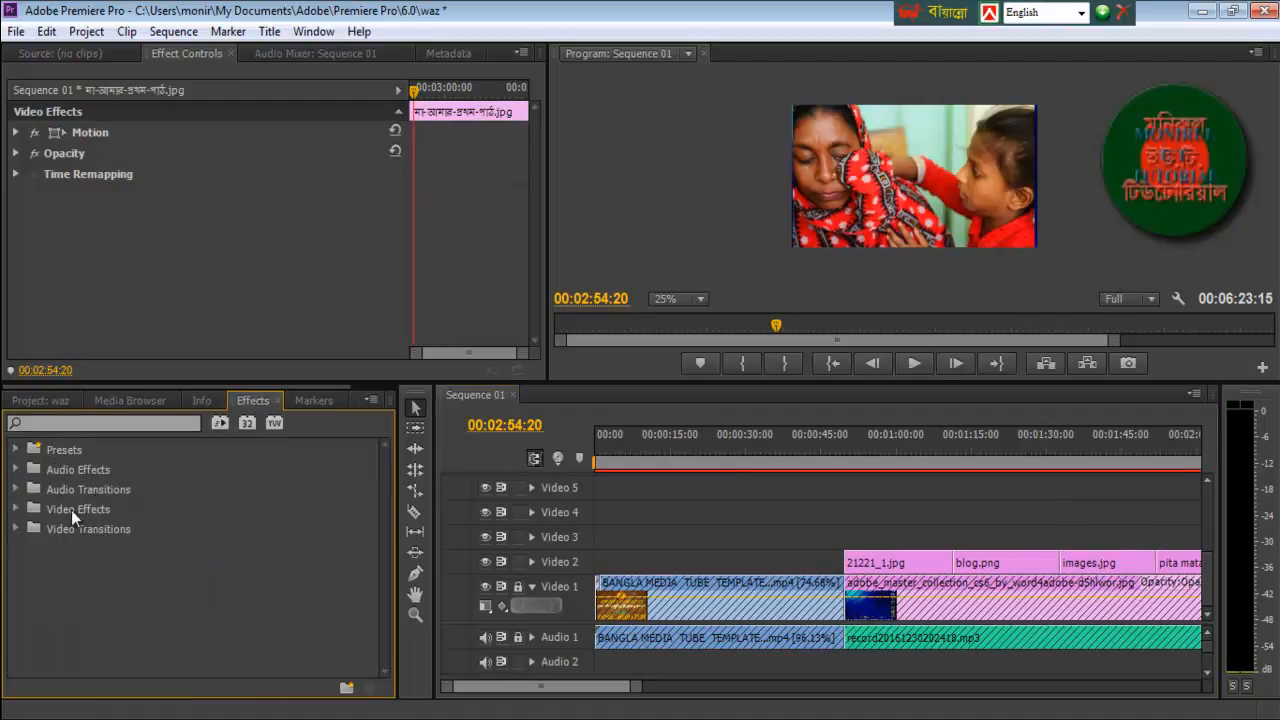
click(15, 528)
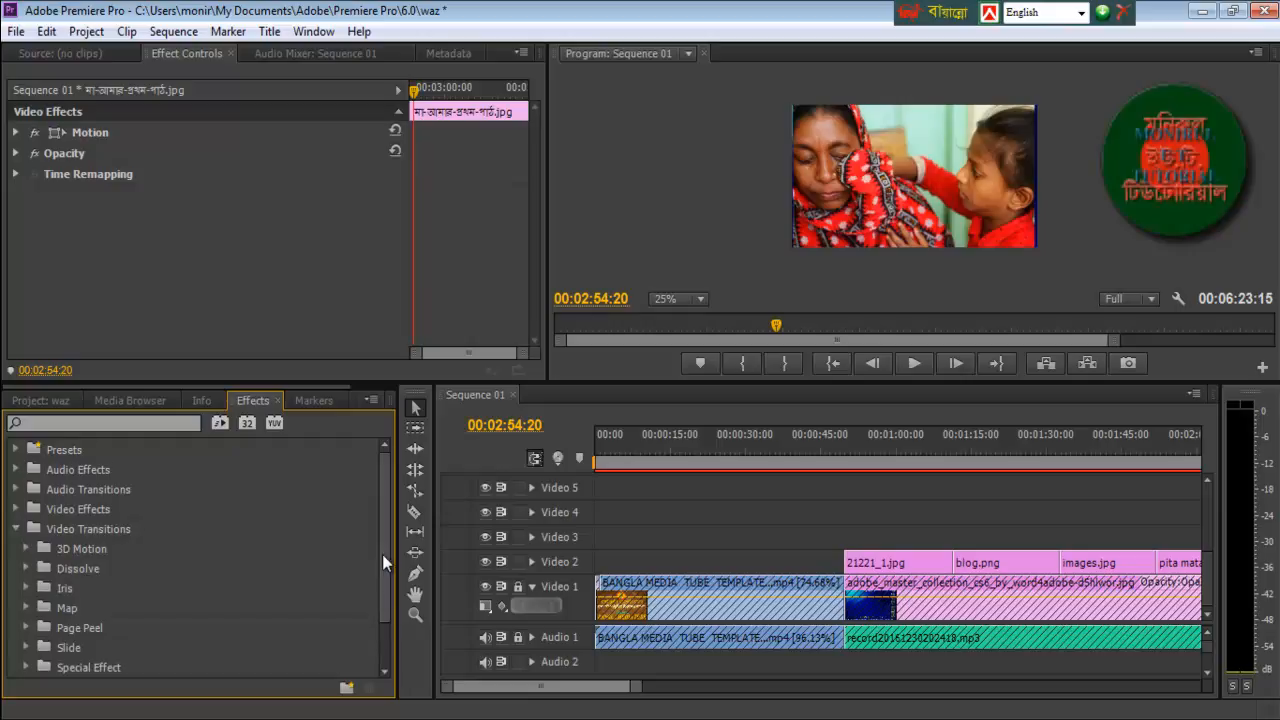
scroll(68, 604, down, 1)
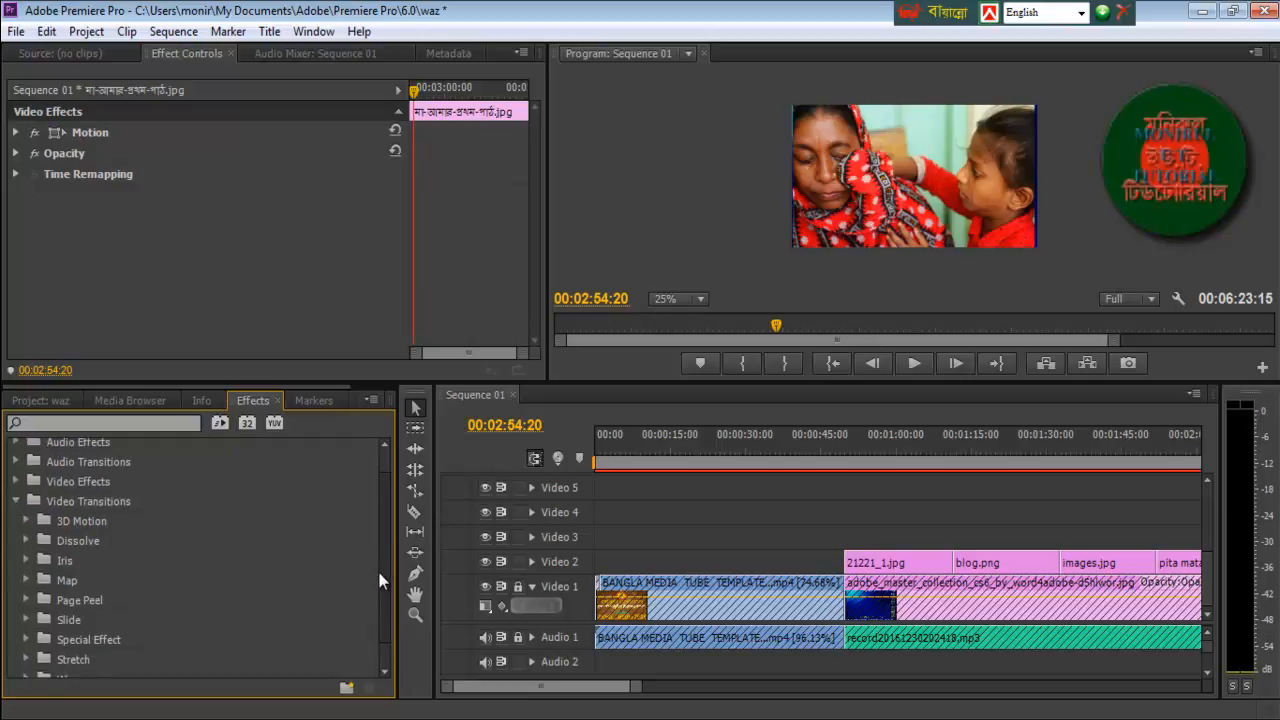
click(25, 560)
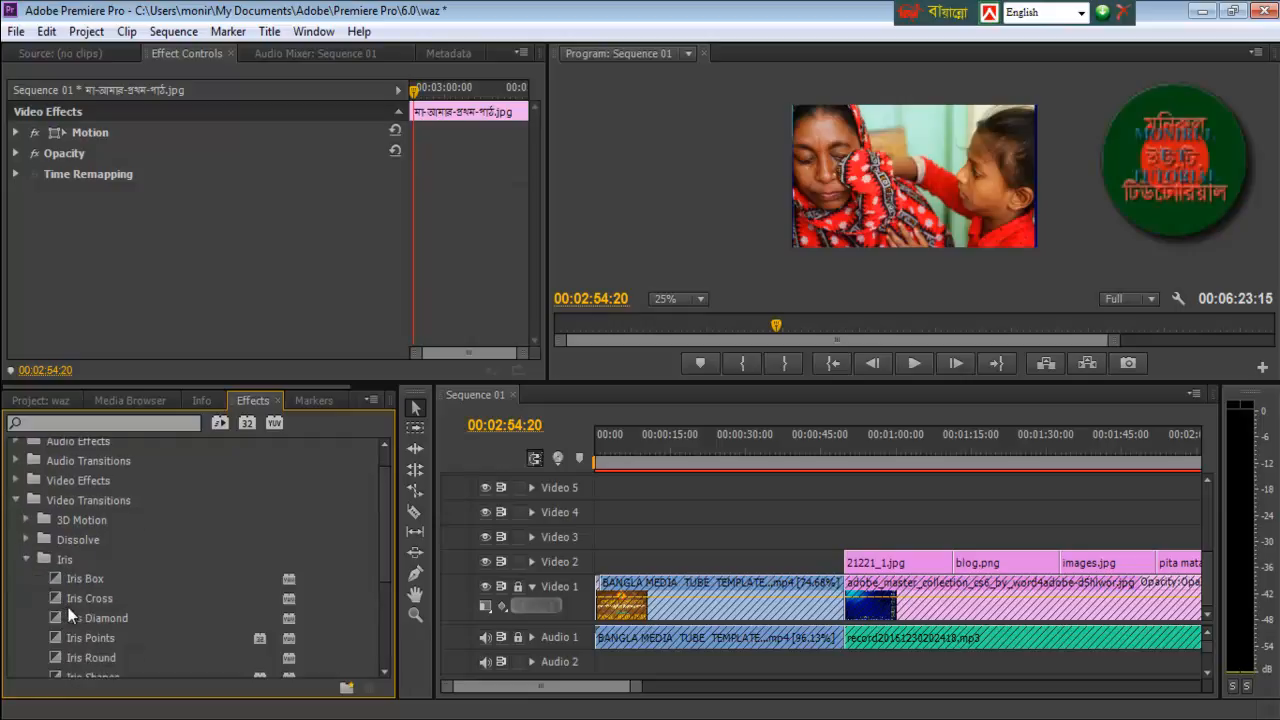
drag(54, 580, 848, 563)
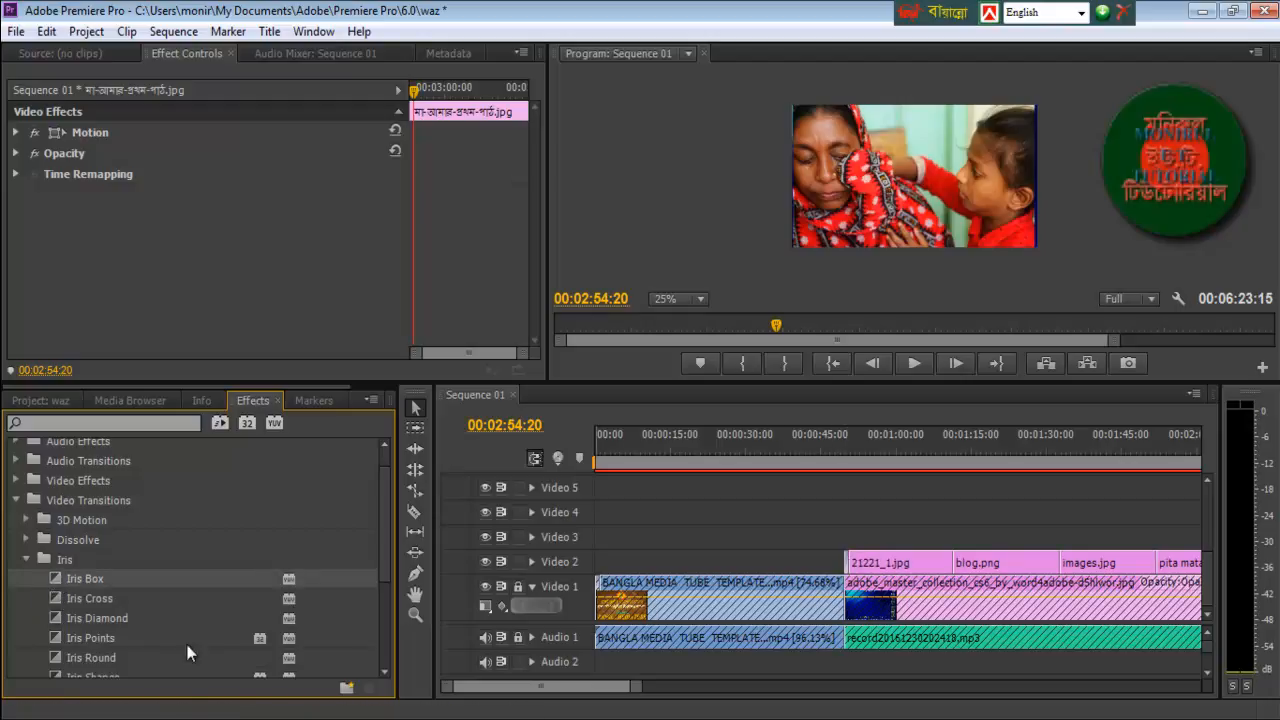
- Apply Iris Cross to the start of blog.png and Iris Diamond to the start of images.jpg
drag(57, 600, 960, 576)
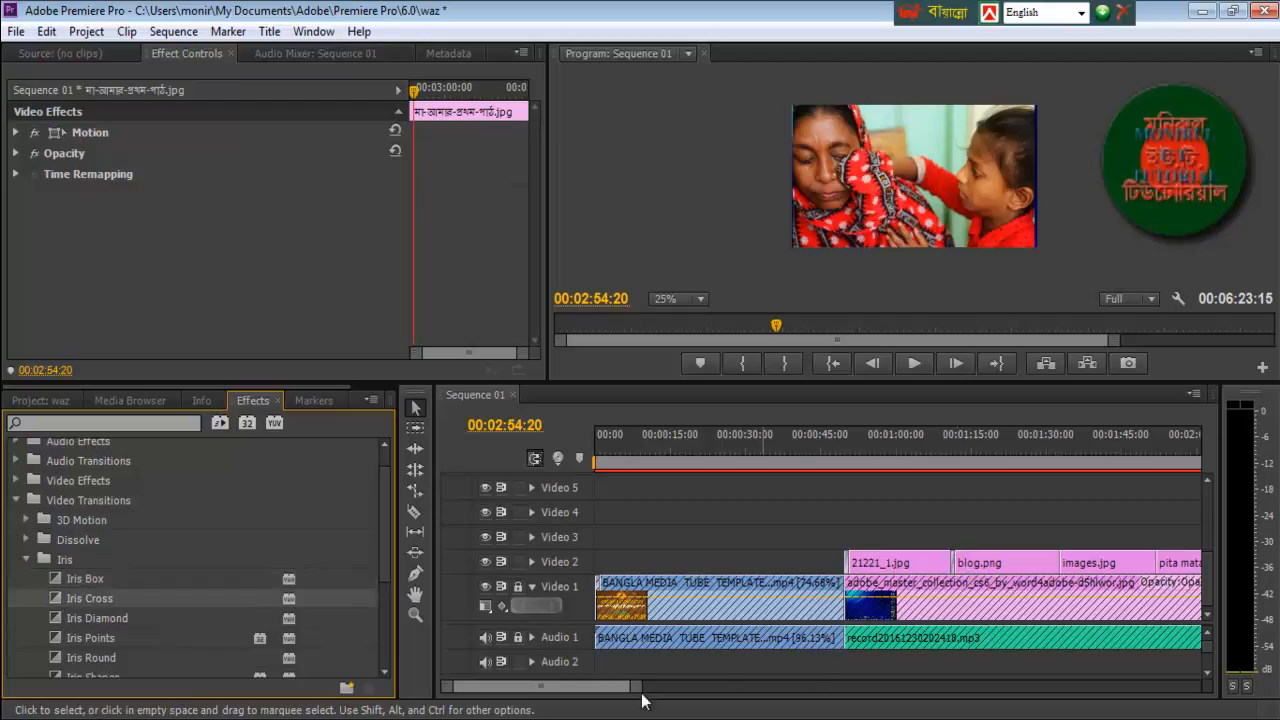
click(48, 619)
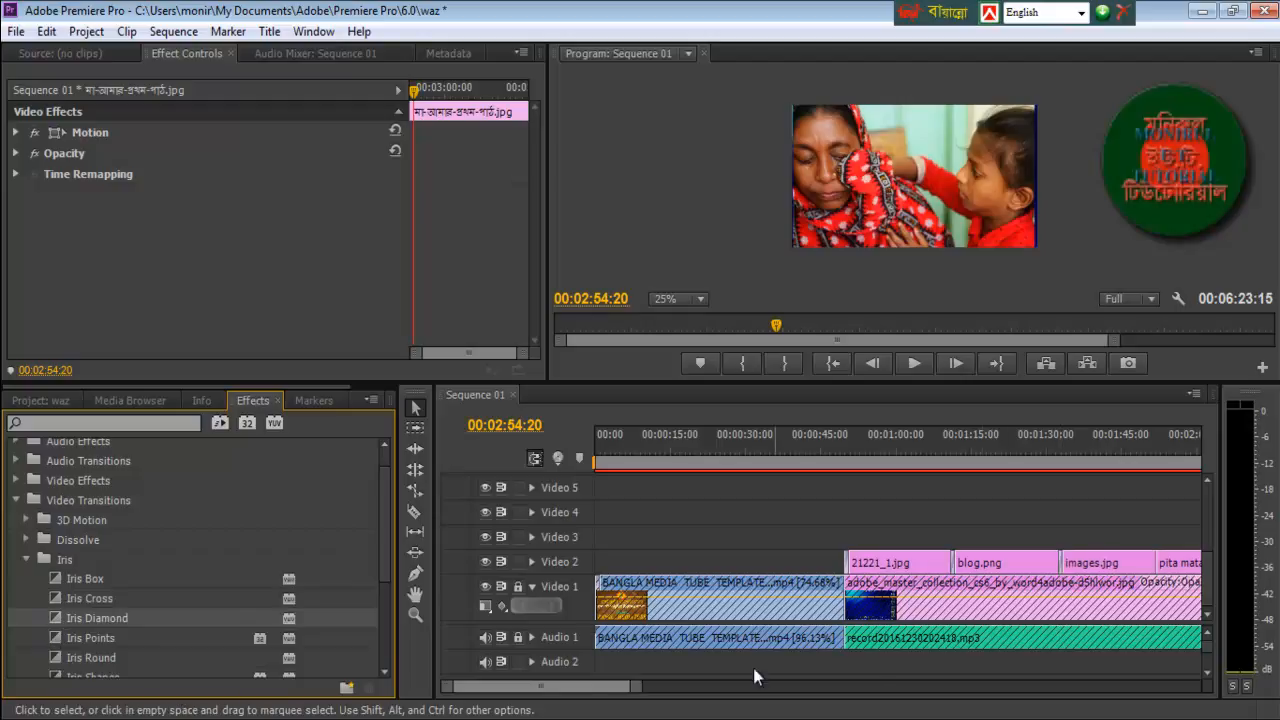
- Apply Iris Points to the start of the pita mata jannater dorza picture and Iris Round to the start of skytouch (13)
scroll(586, 688, down, 5)
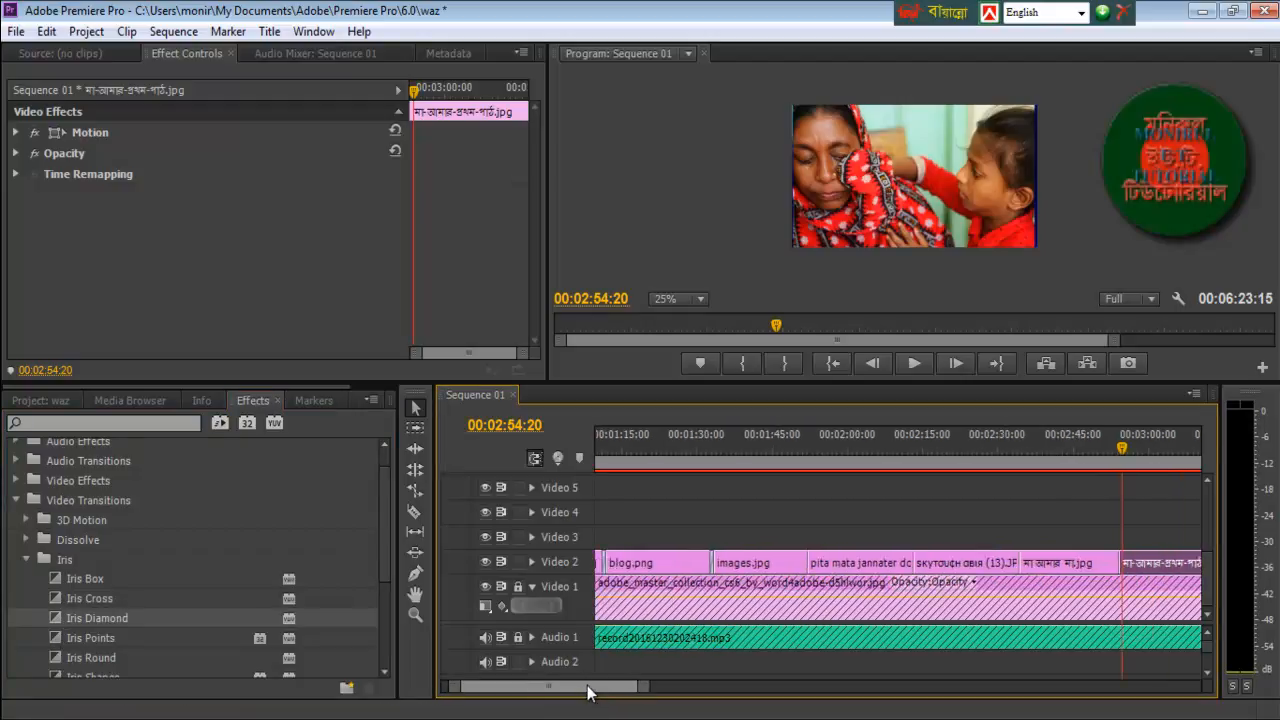
scroll(588, 690, down, 1)
drag(54, 640, 762, 563)
click(54, 655)
drag(54, 660, 868, 563)
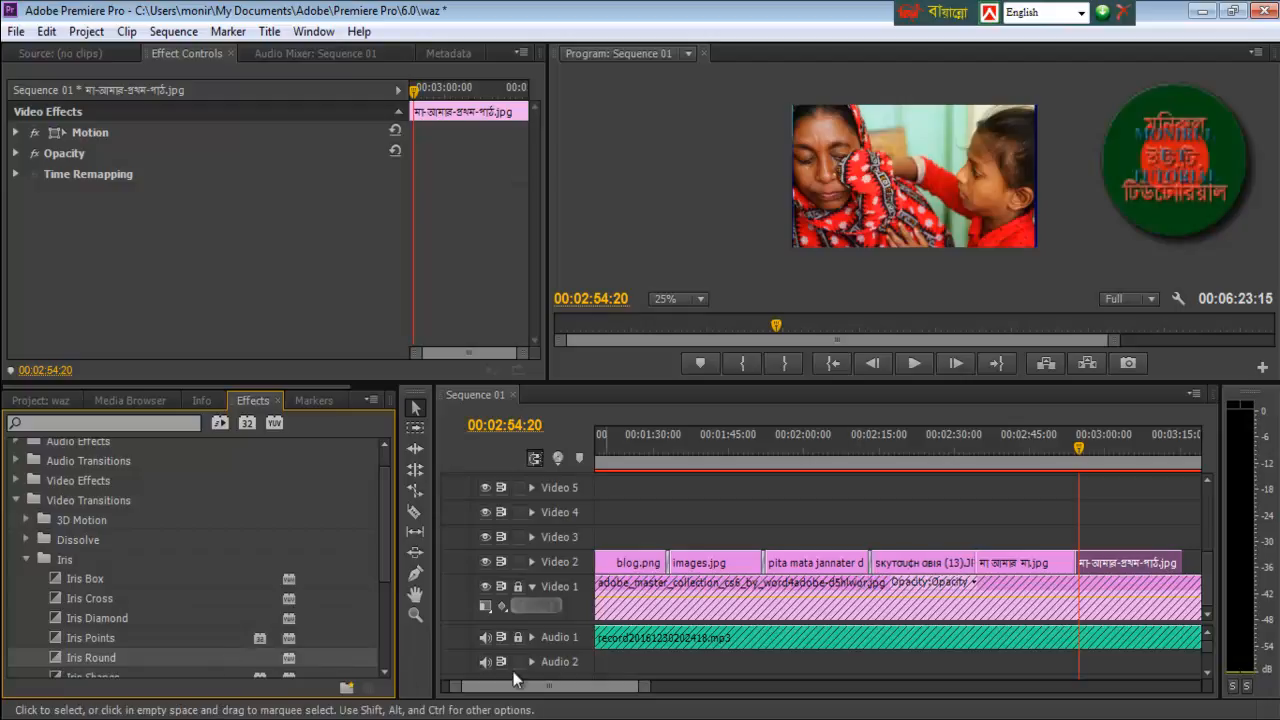
- Apply Iris Shapes to the start of মা আমার মা.jpg and Iris Star to the start of মা-আমার-প্রথম-পাঠ.jpg
drag(384, 542, 380, 594)
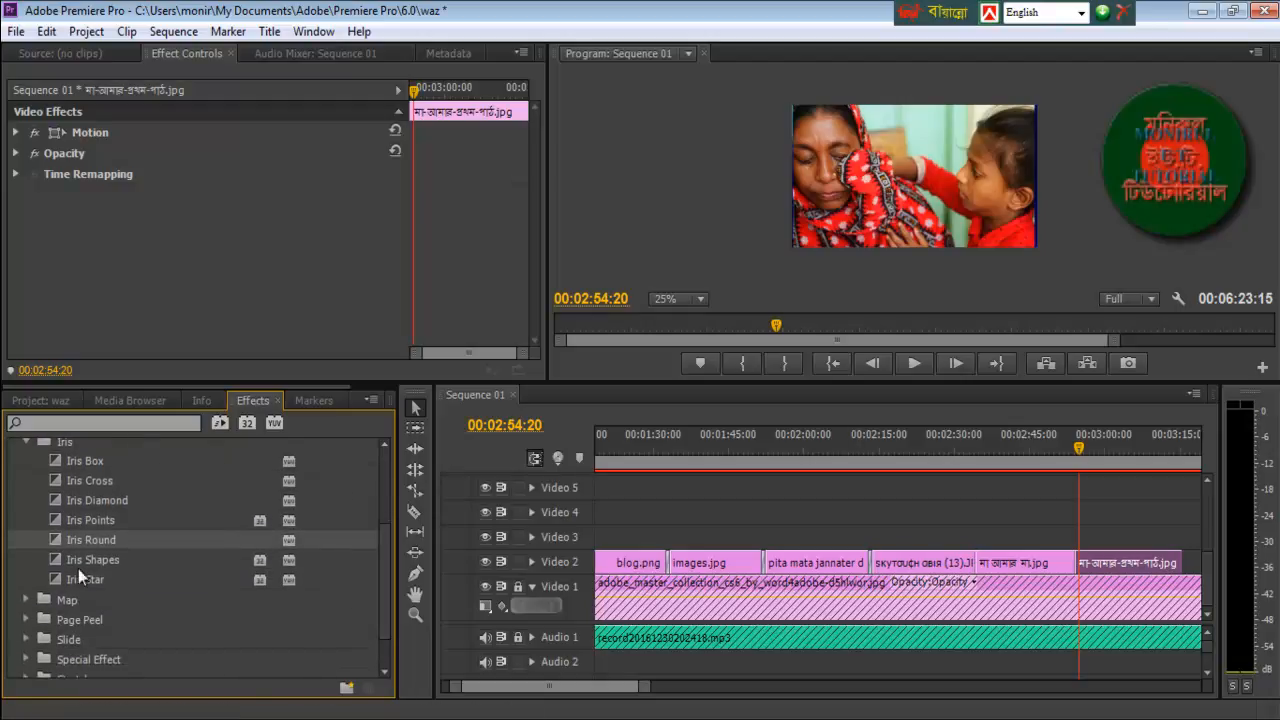
click(55, 559)
drag(56, 558, 977, 562)
click(61, 588)
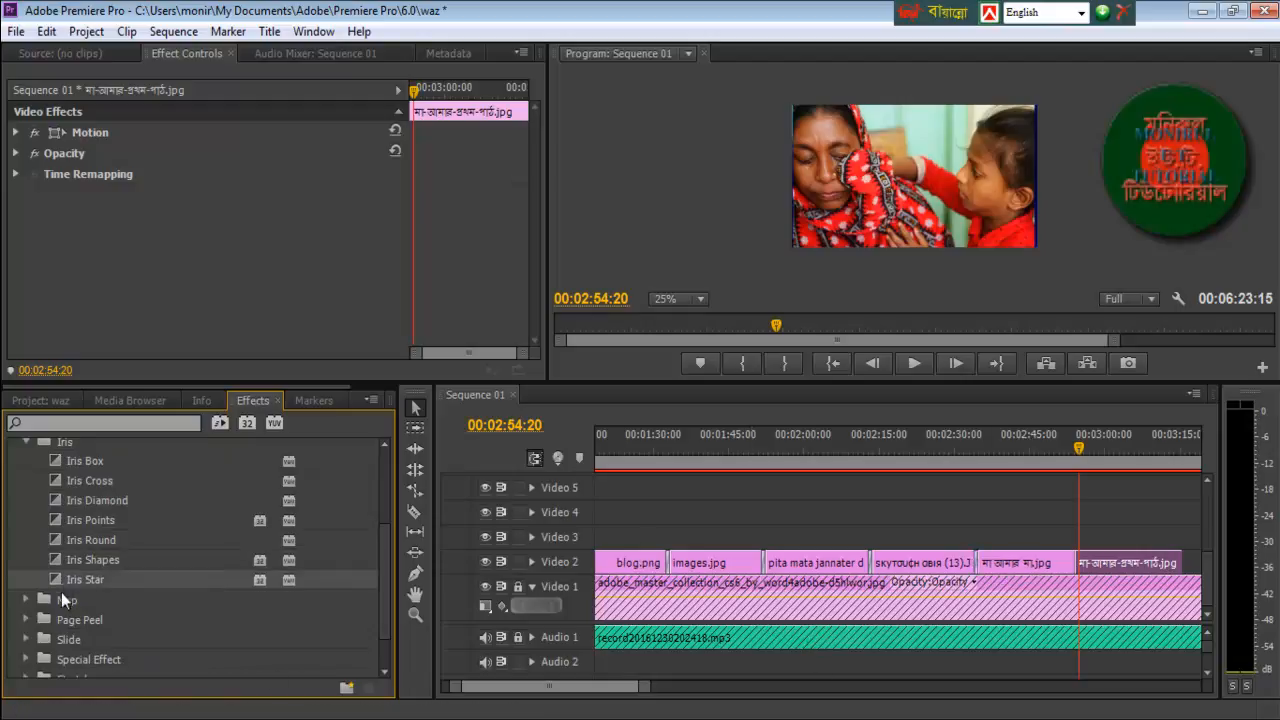
drag(56, 579, 1085, 580)
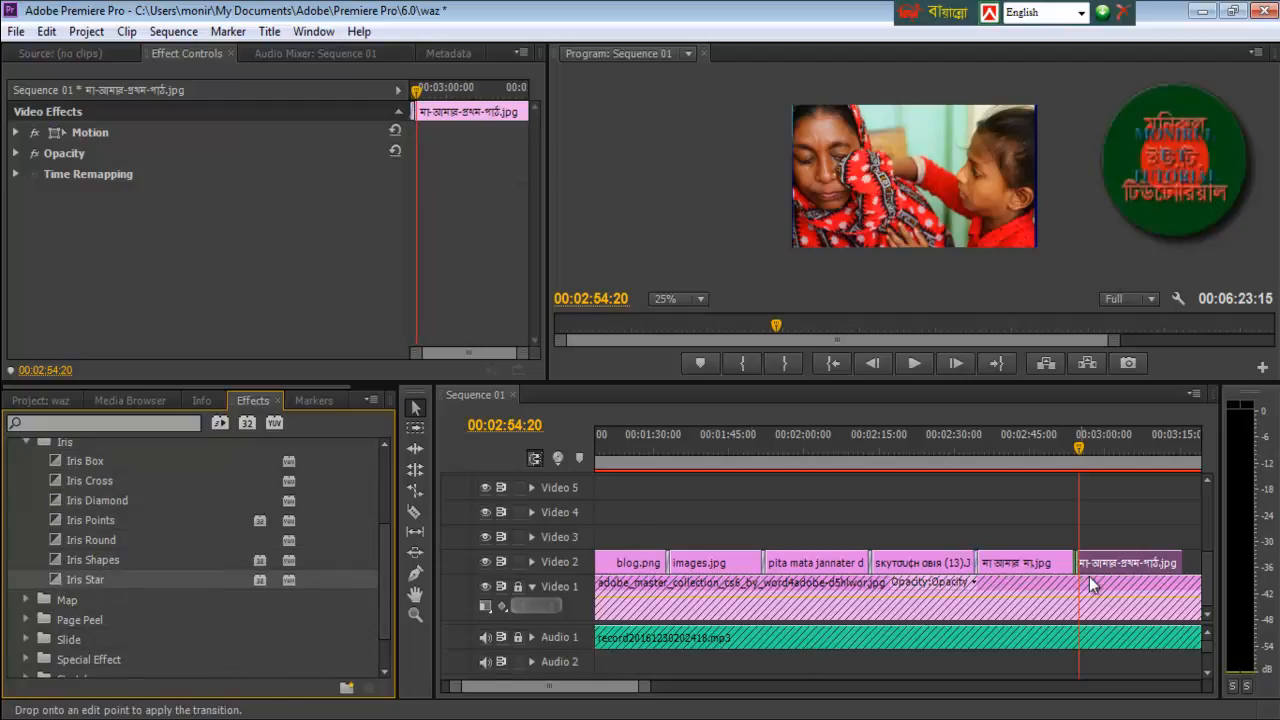
- Select all pictures on Video 2 from 21221_1.jpg onward with the Track Select tool and copy them
drag(1078, 445, 794, 468)
scroll(617, 692, up, 3)
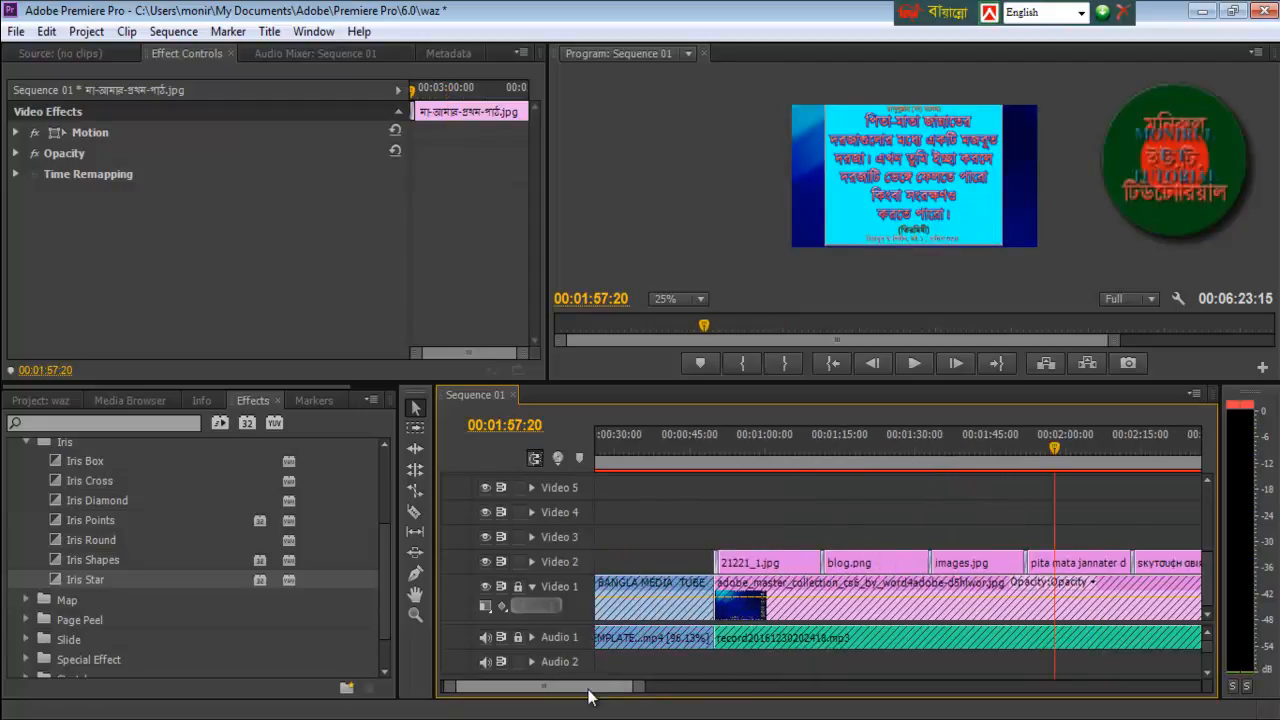
scroll(612, 690, down, 5)
scroll(610, 690, up, 6)
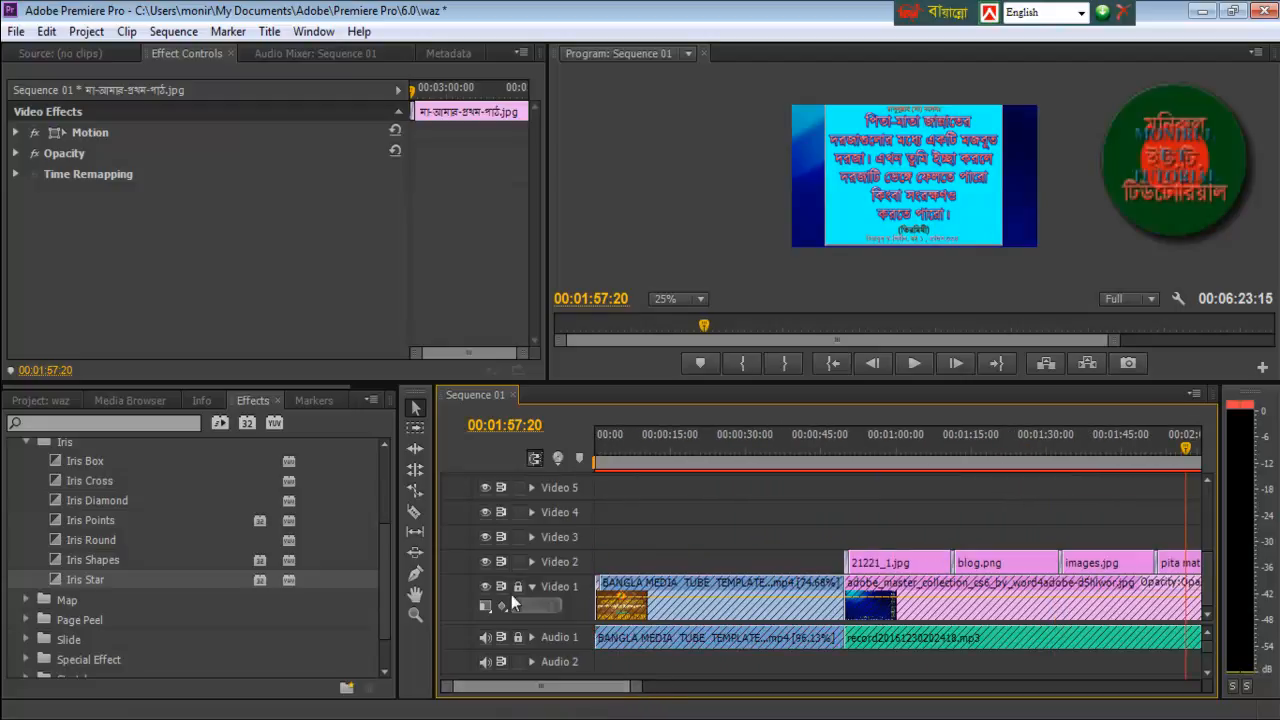
click(415, 429)
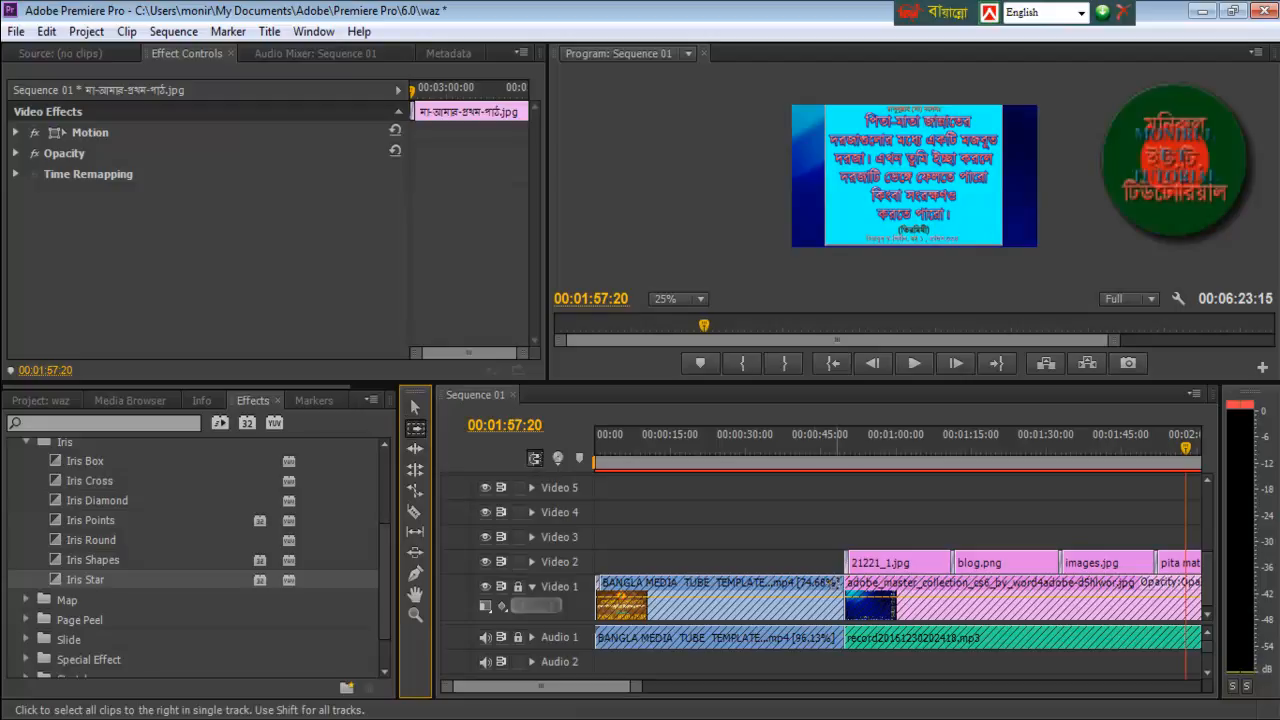
click(848, 563)
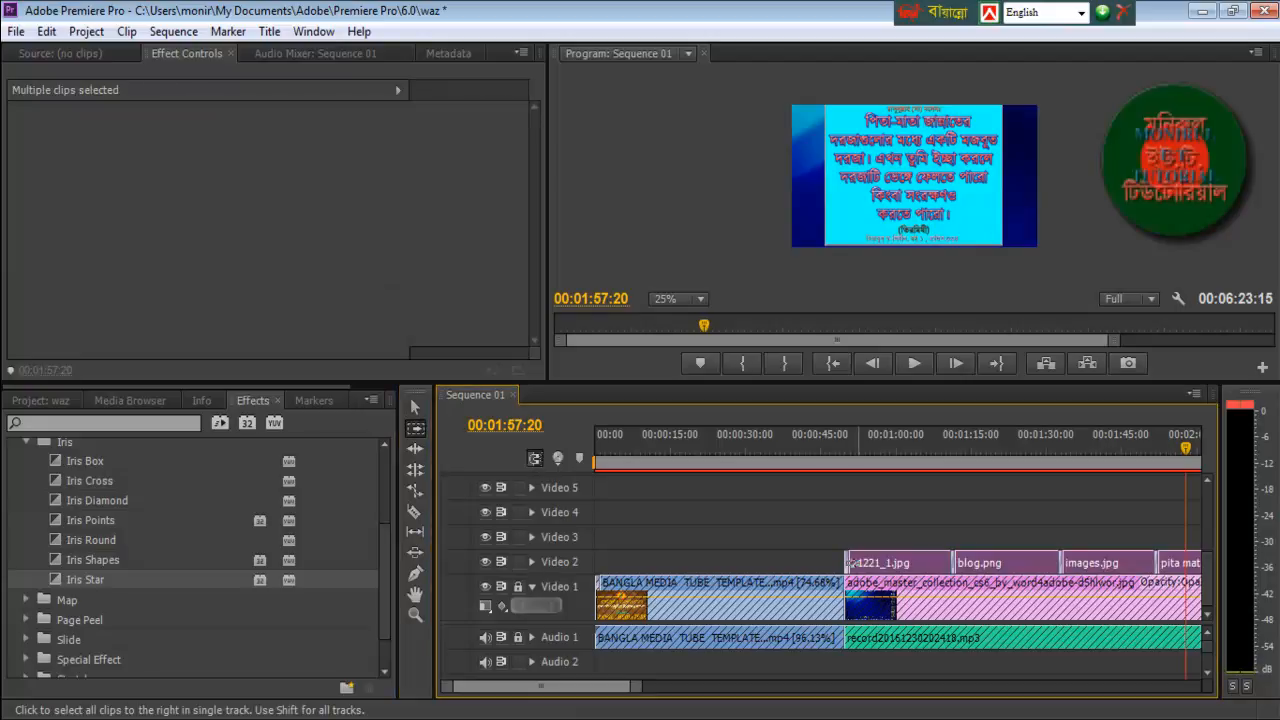
right_click(850, 565)
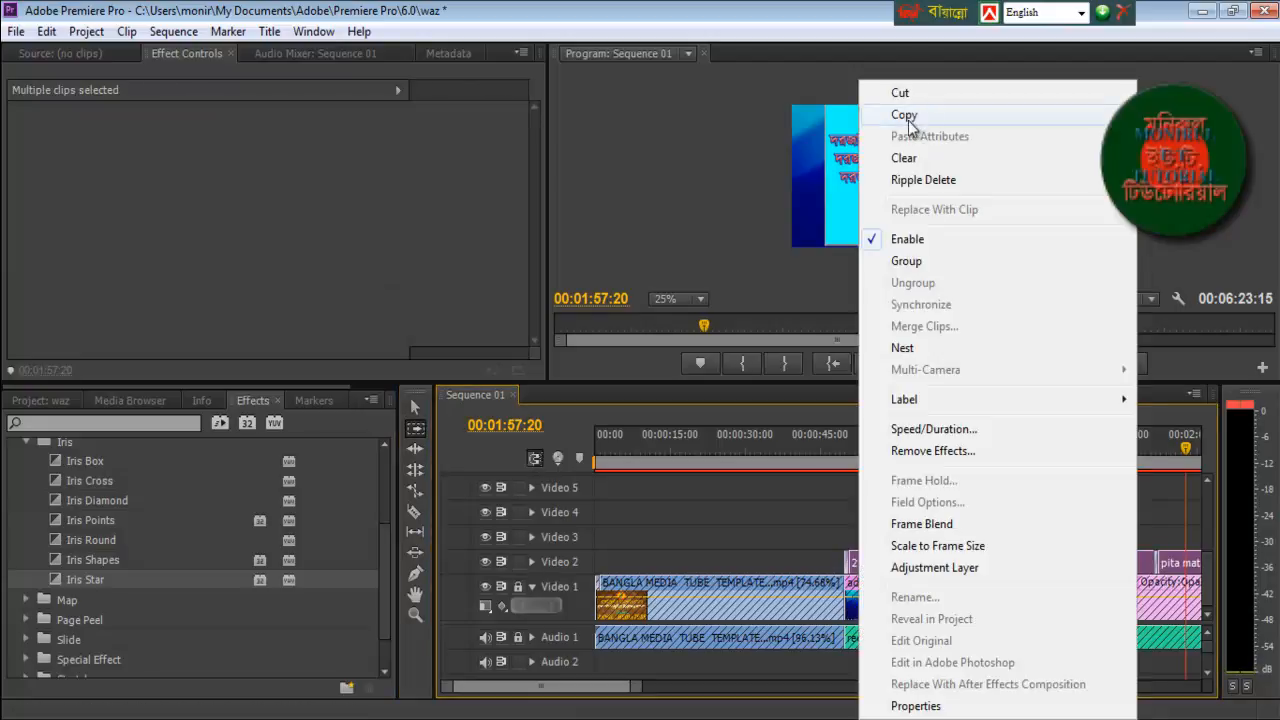
click(908, 122)
- Move the playhead to the end of the last picture on Video 2, at 00:03:15:06
scroll(587, 697, down, 2)
scroll(587, 697, down, 3)
click(1009, 449)
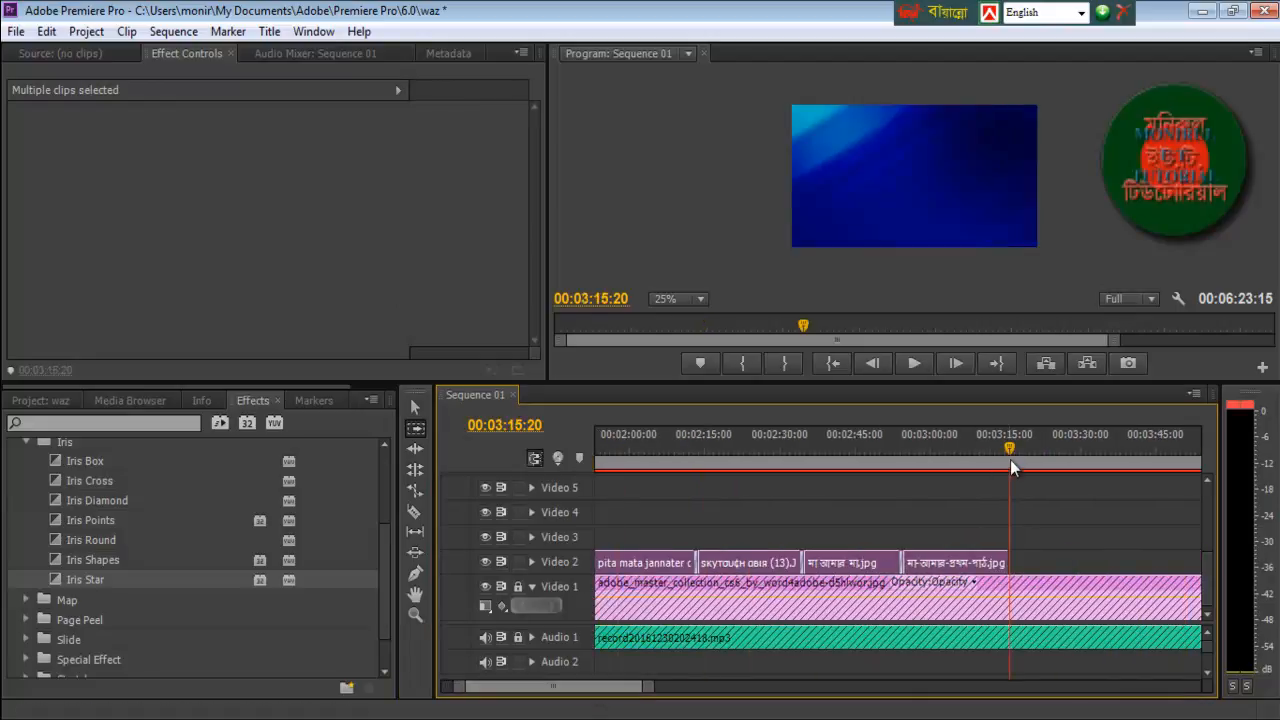
click(1007, 441)
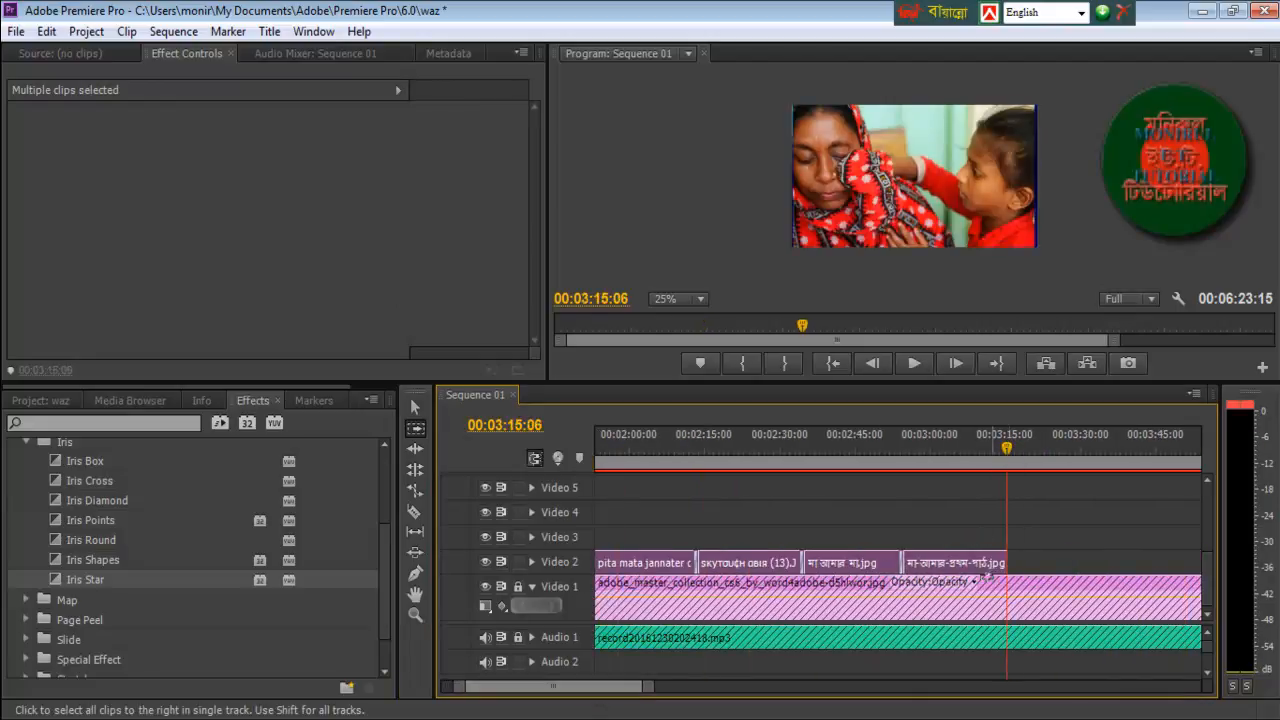
click(950, 572)
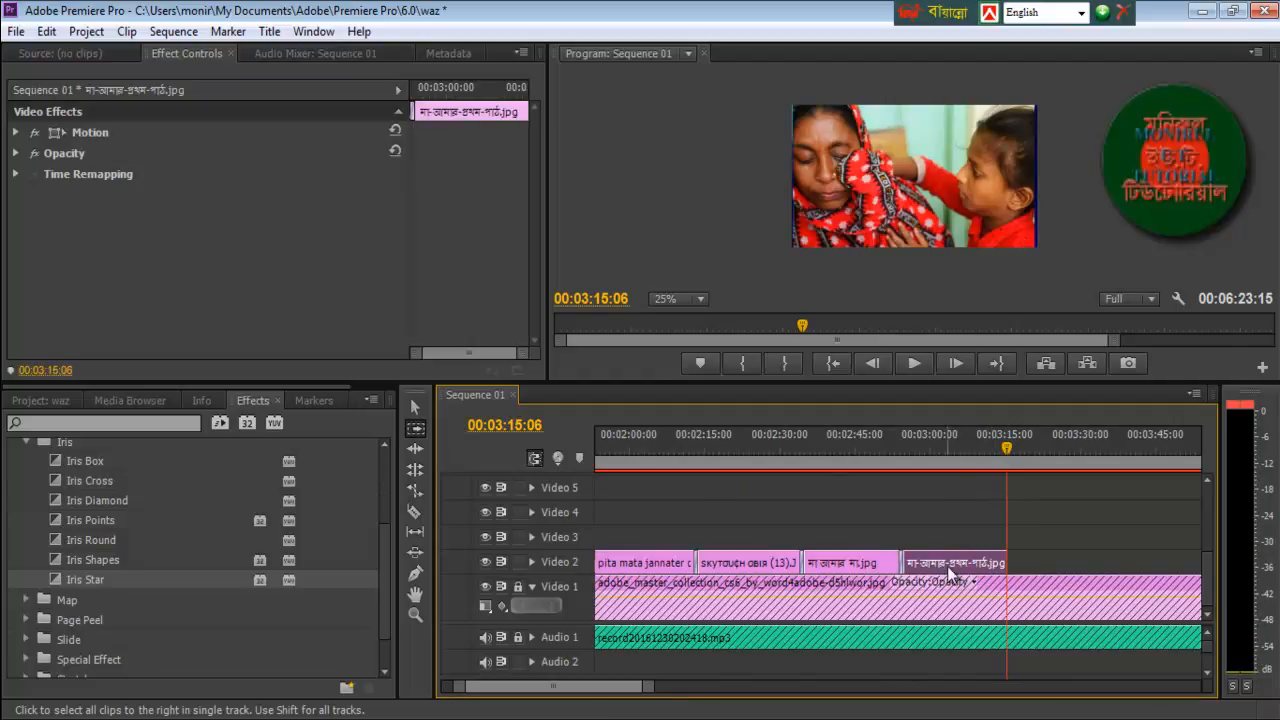
right_click(950, 572)
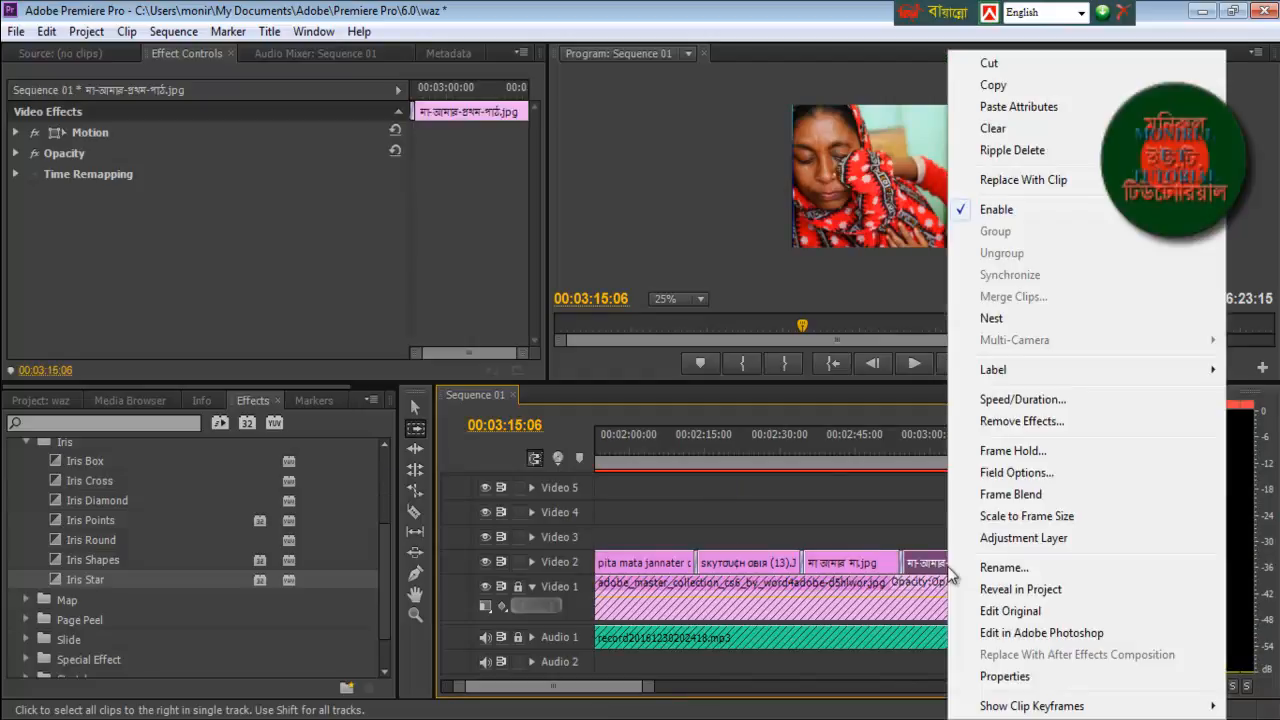
click(552, 428)
- Paste the copied pictures twice in a row on Video 2, directly after the last picture
click(417, 410)
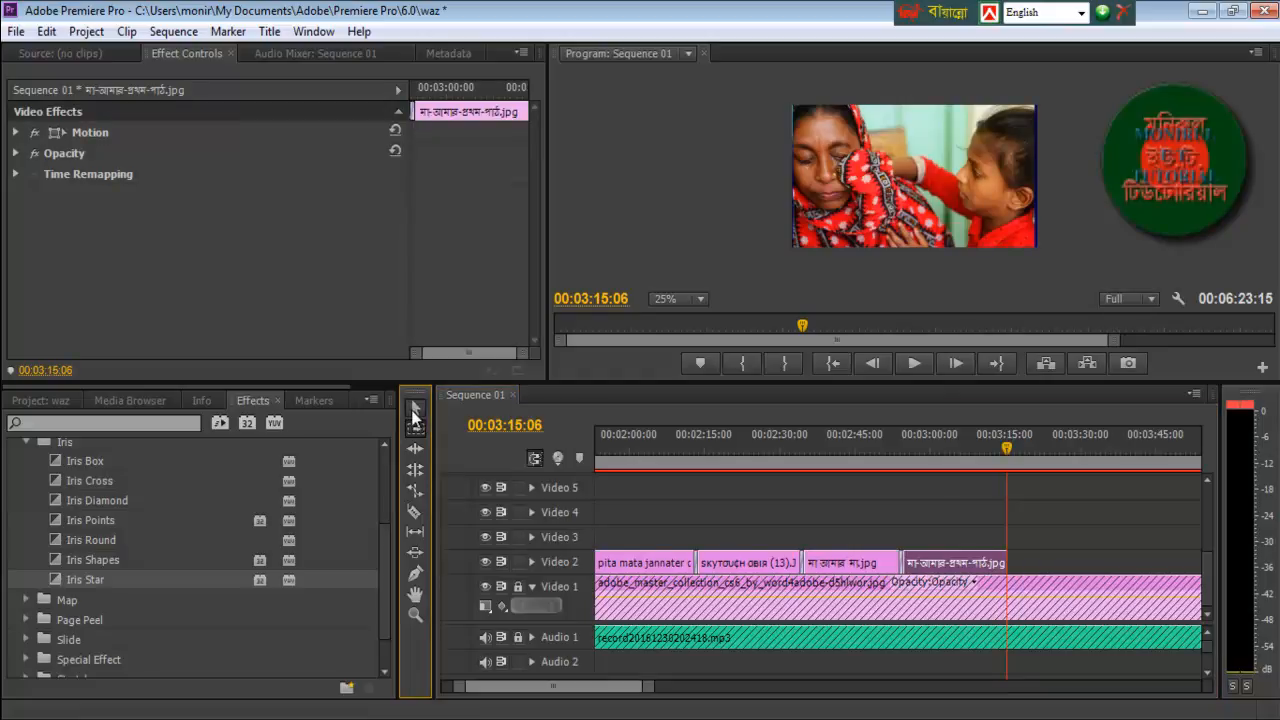
click(830, 532)
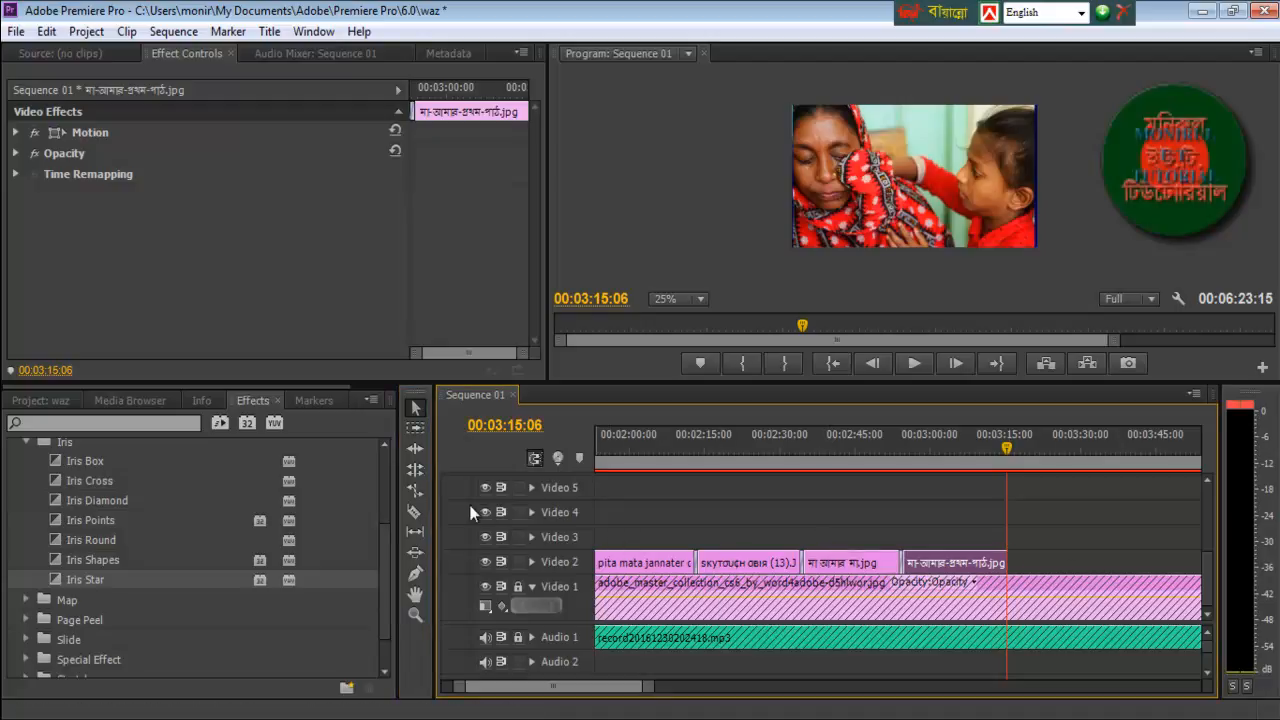
key(Down)
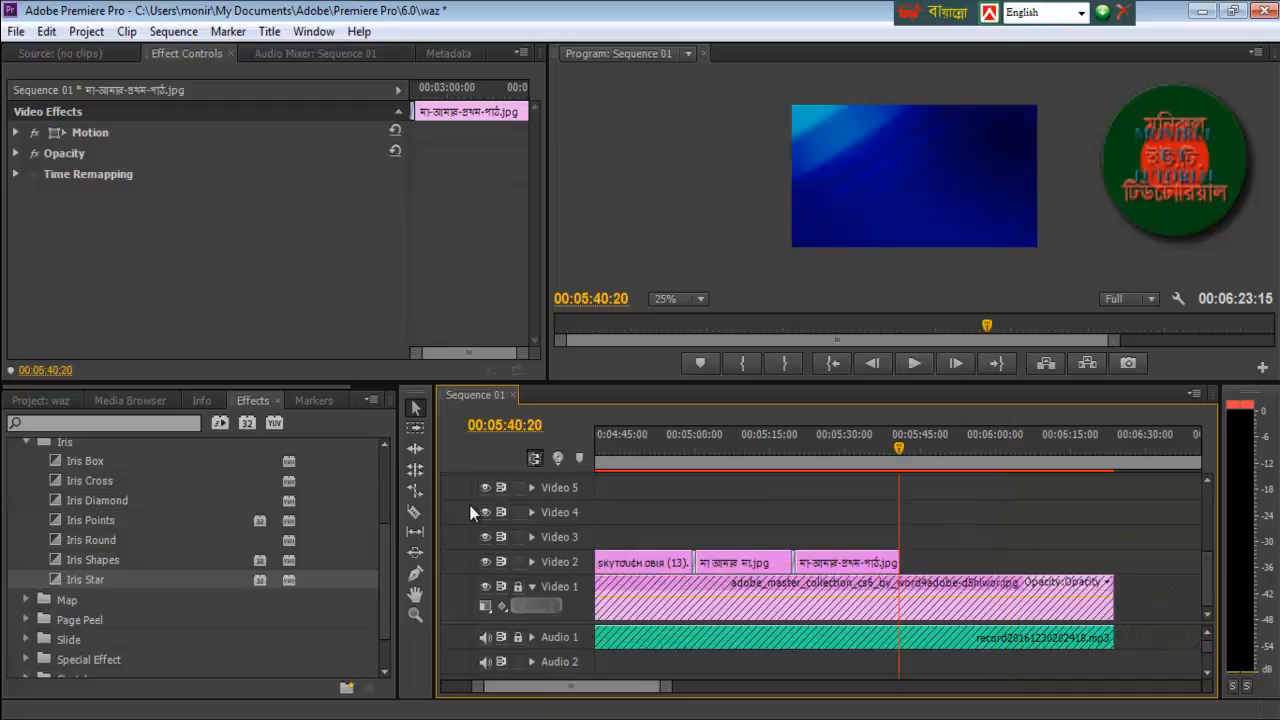
key(ctrl+v)
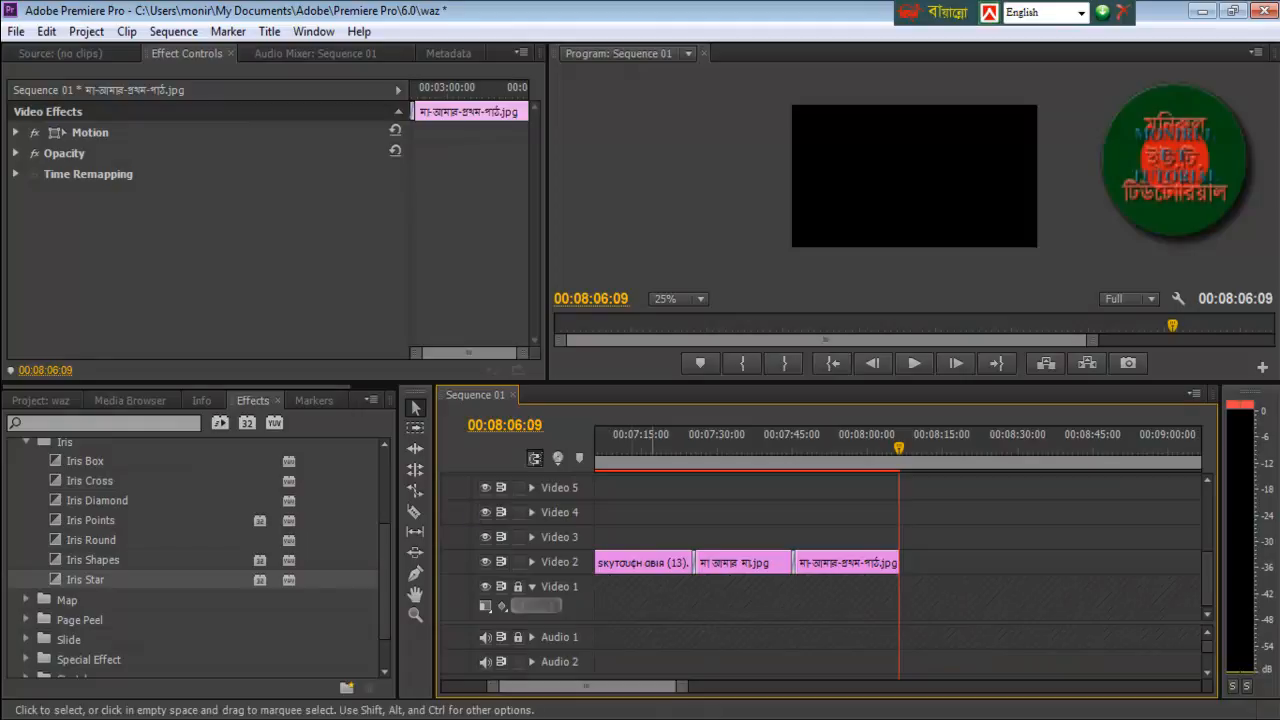
- Delete the surplus pictures on Video 2 past the end of the audio, from the last images.jpg onward
drag(657, 695, 646, 689)
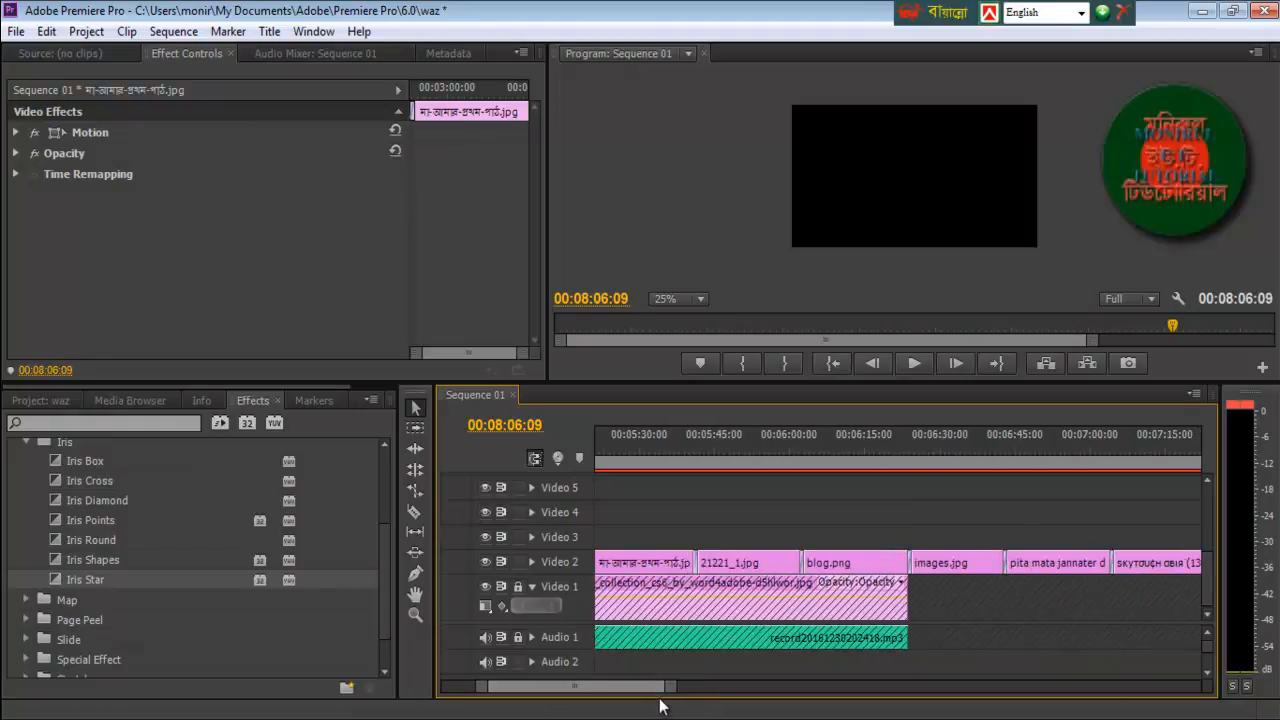
click(415, 429)
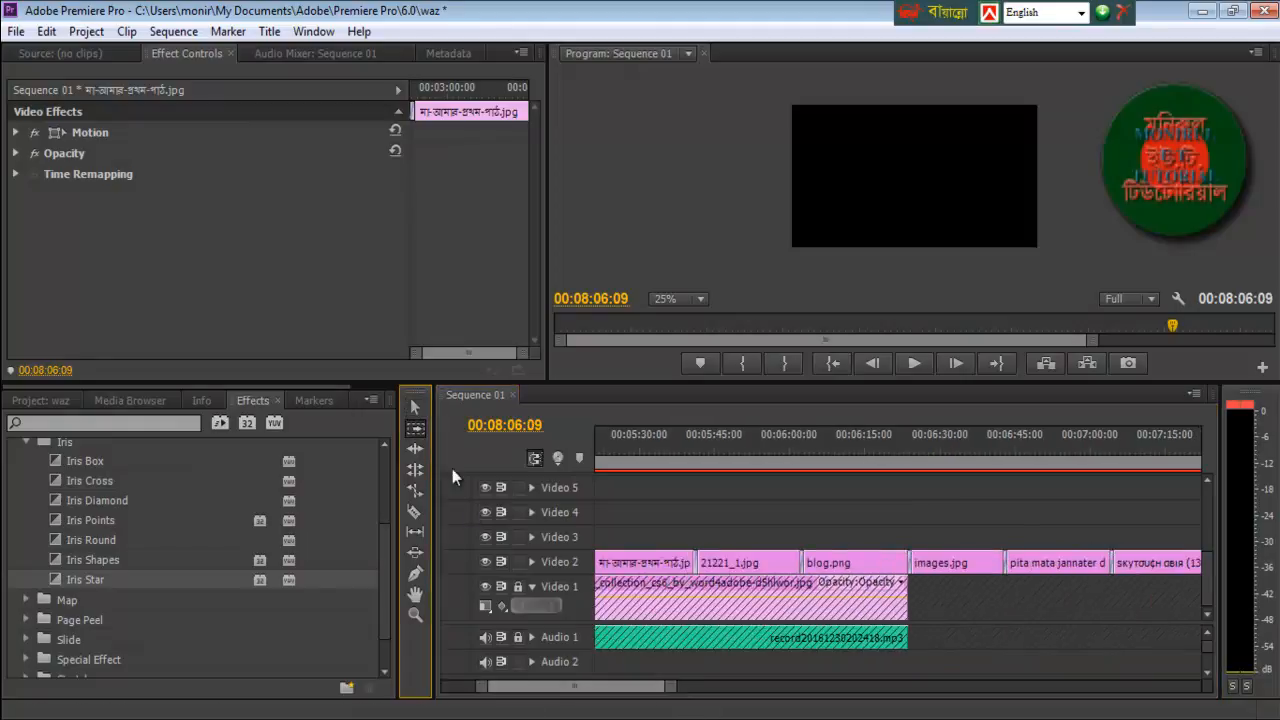
click(916, 564)
key(Delete)
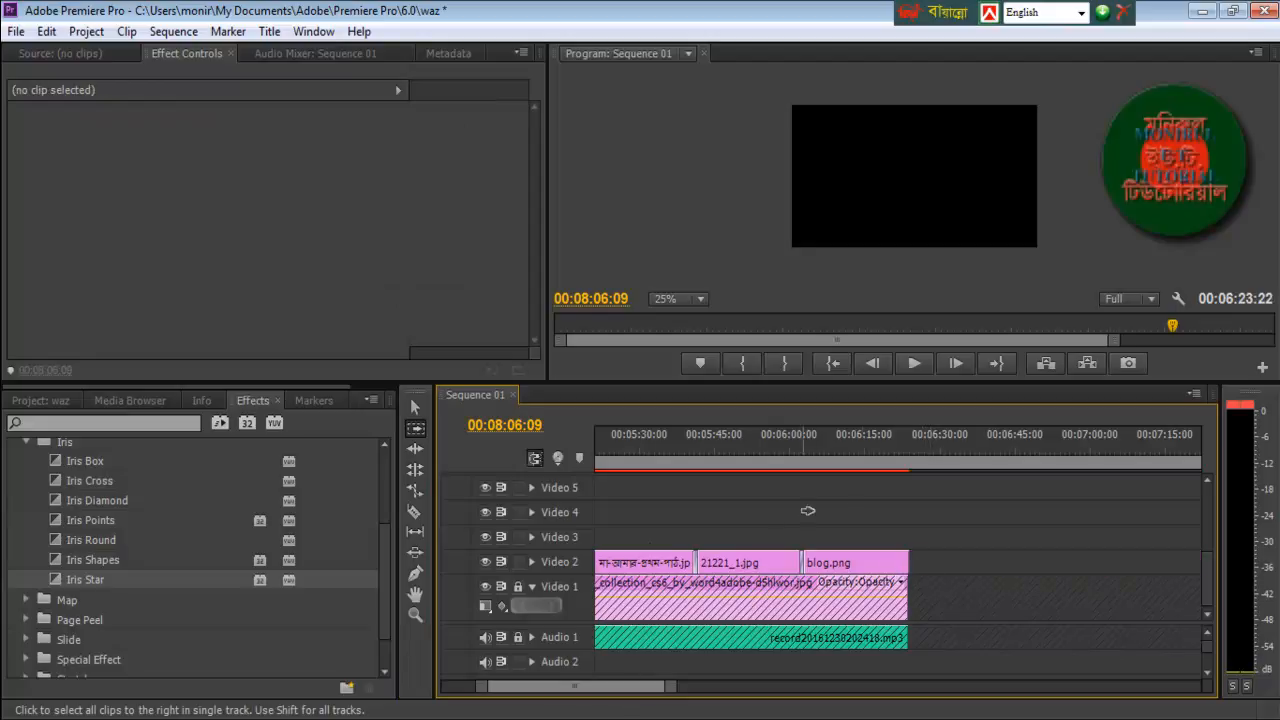
- Move the playhead to 00:05:39:23 and shorten the work area so it ends just after the last clips
drag(885, 452, 689, 453)
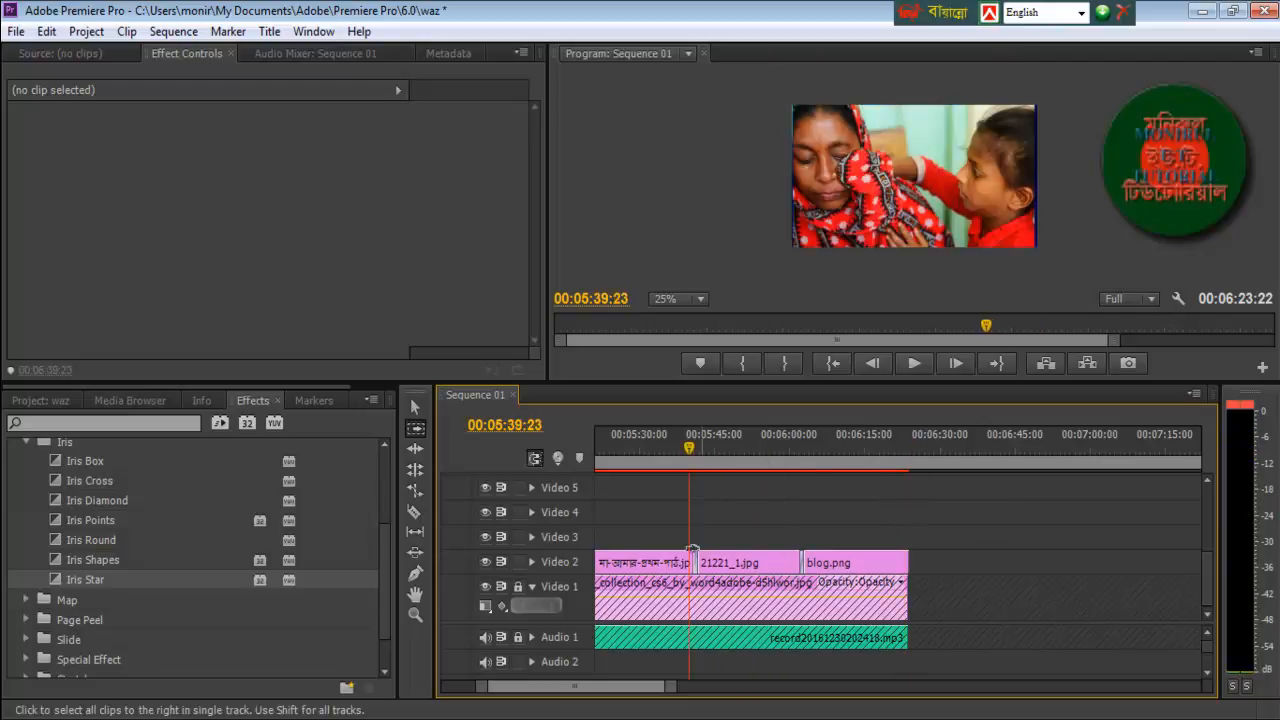
scroll(645, 693, down, 5)
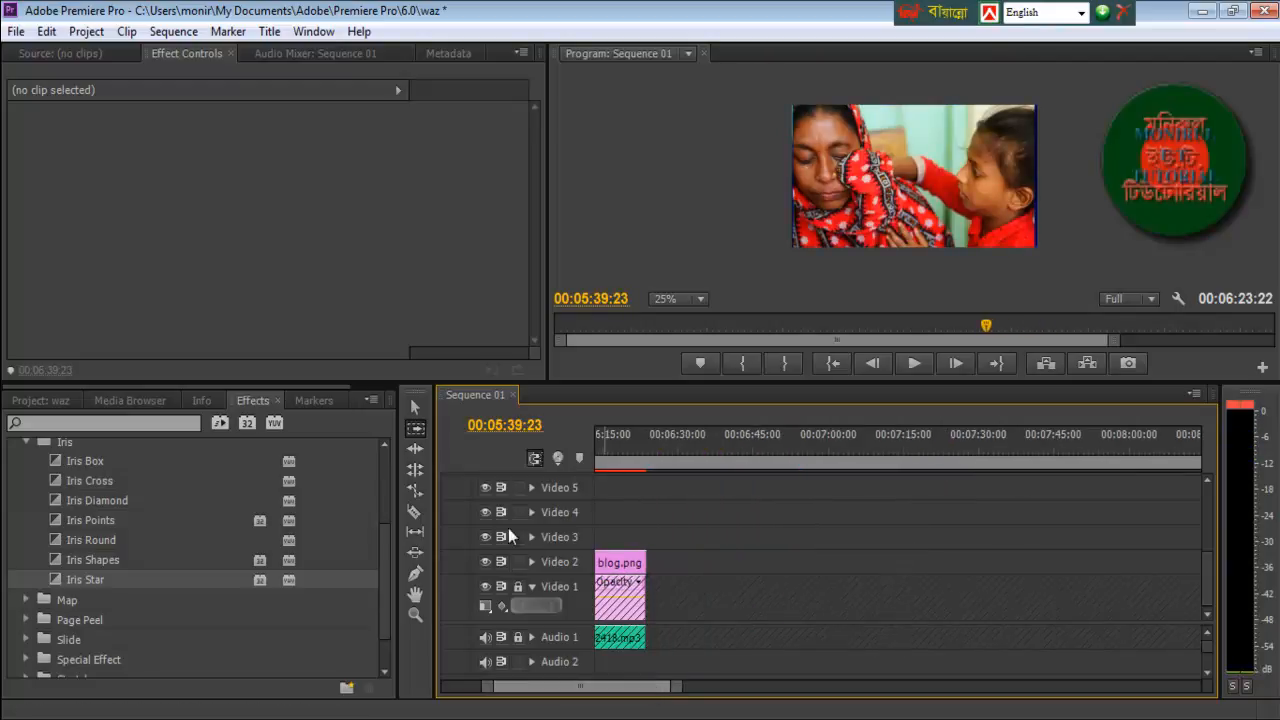
click(416, 409)
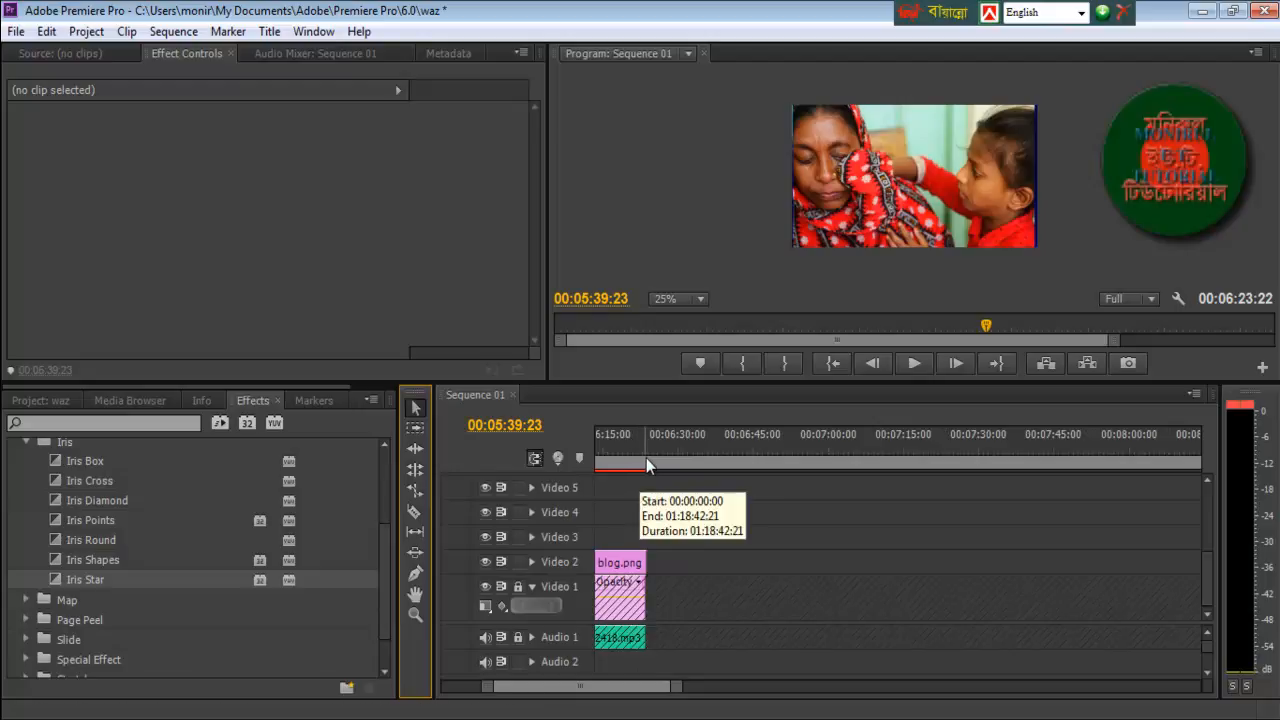
drag(650, 688, 982, 718)
drag(823, 686, 590, 686)
mouse_move(1079, 463)
mouse_down()
mouse_move(571, 461)
mouse_move(678, 474)
mouse_up()
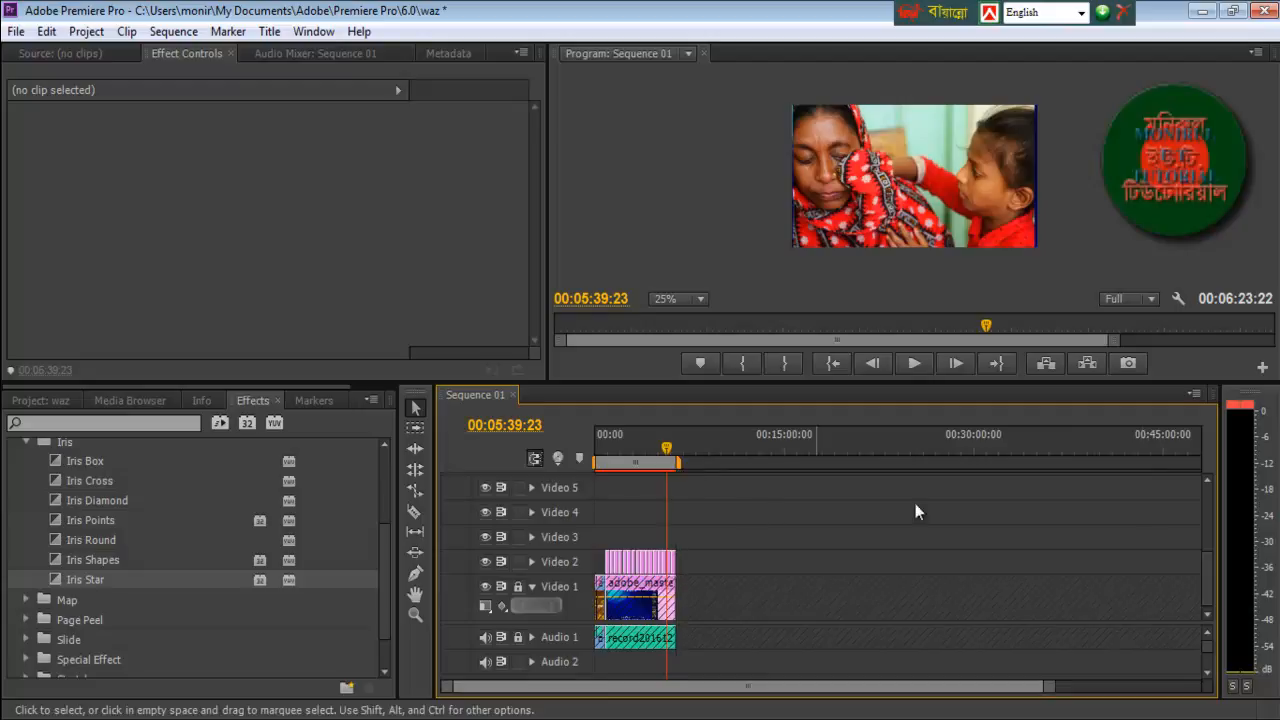
drag(1044, 686, 749, 688)
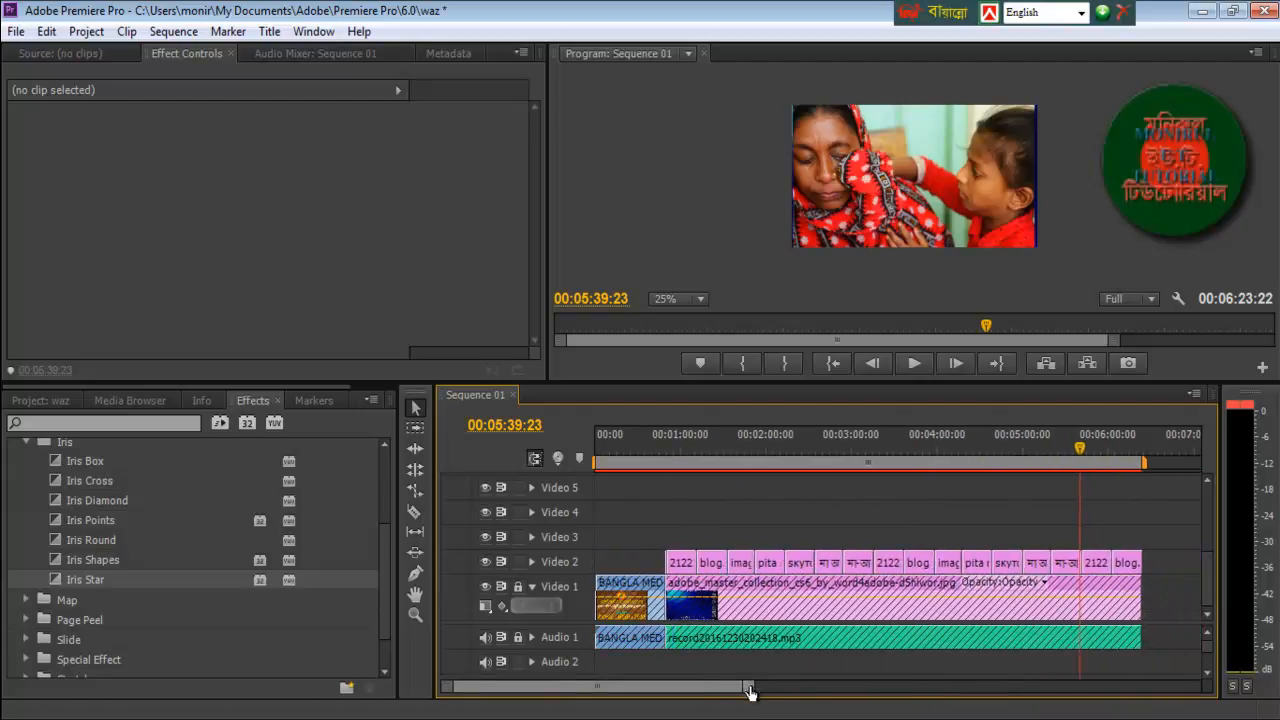
- Unlock the Video 1 and Audio 1 tracks
click(517, 586)
click(519, 637)
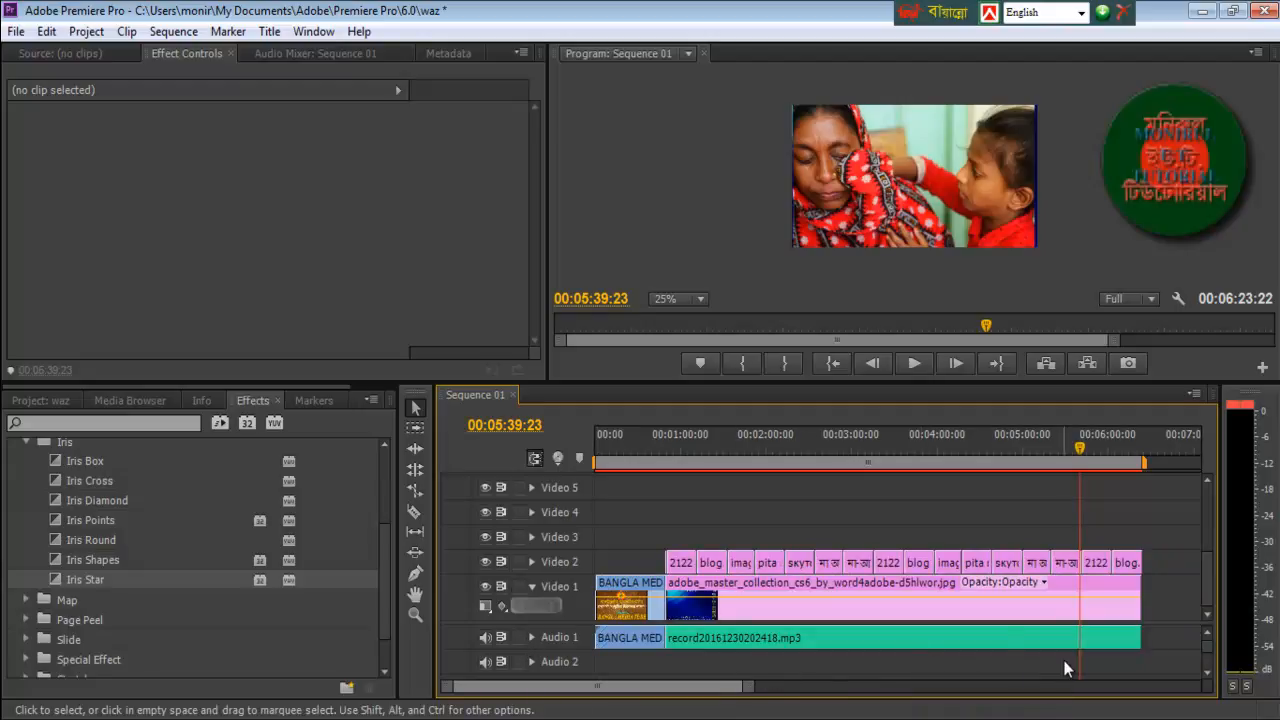
- Select all clips on Video 1, Video 2 and Audio 1 and open the media export settings for the sequence
drag(1155, 655, 562, 540)
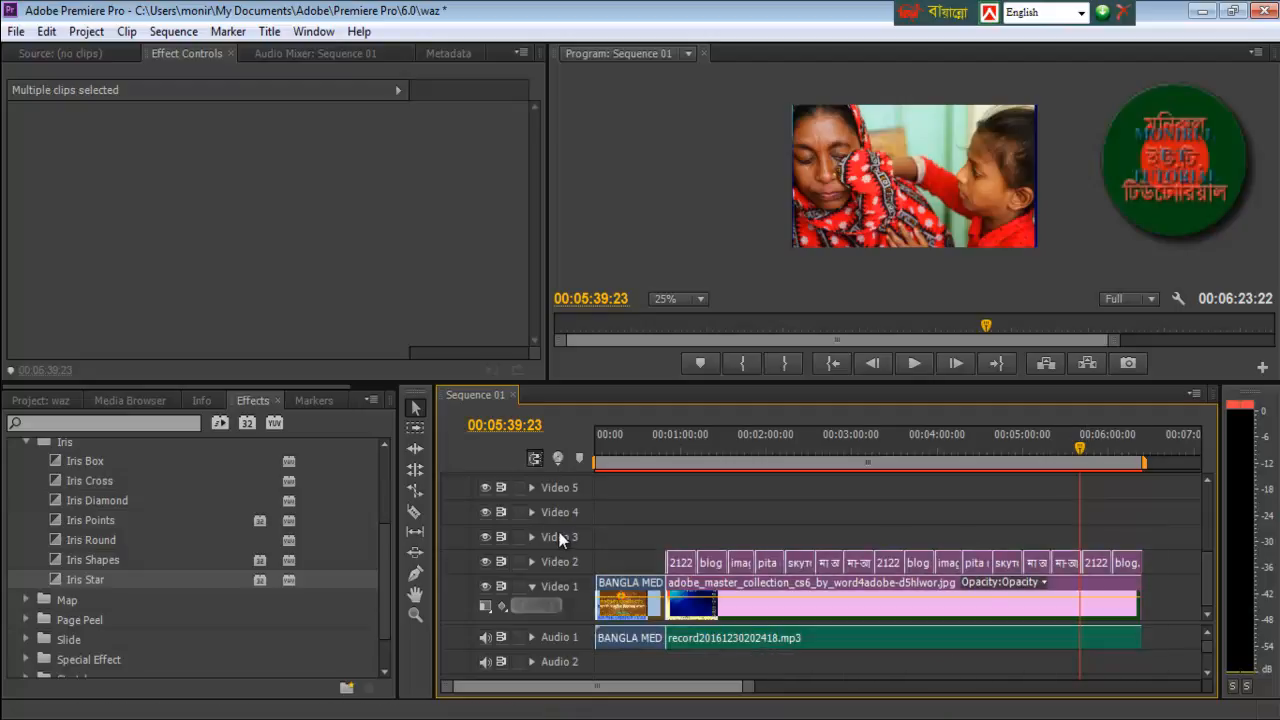
click(16, 31)
mouse_move(63, 509)
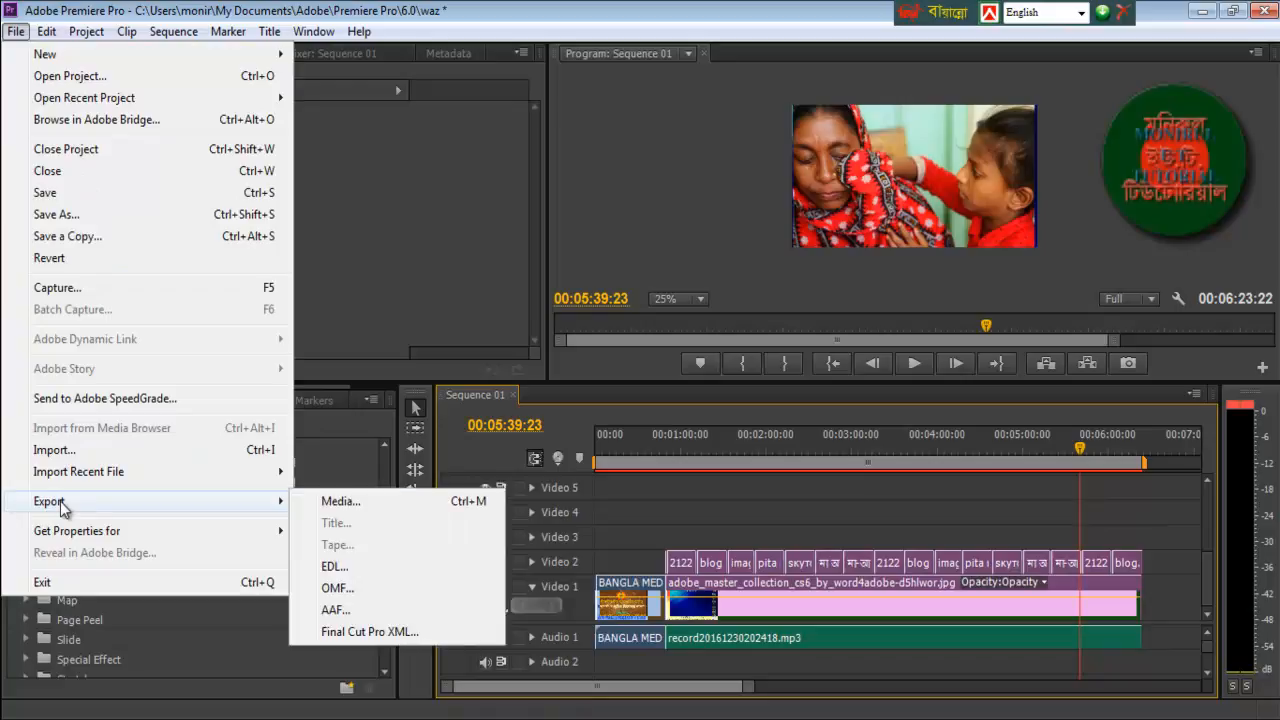
click(340, 502)
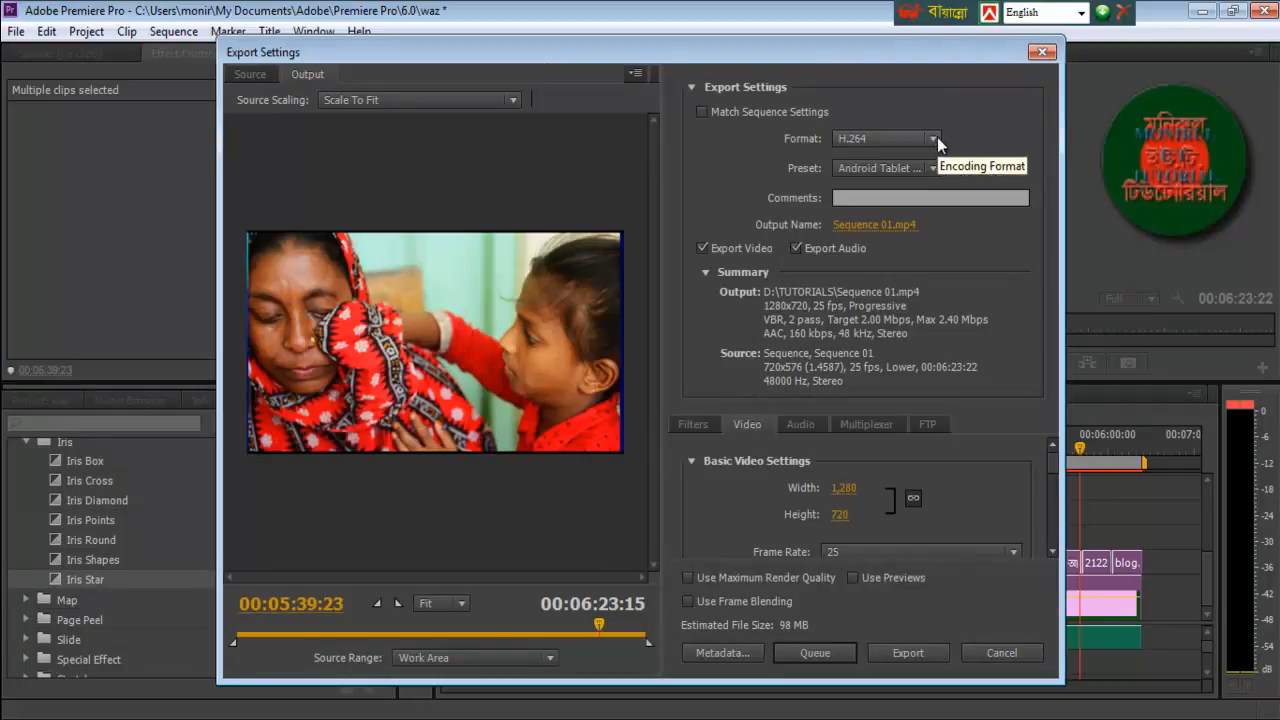
- Set the export output to an MP4 file named PIC AND SOUND on the Desktop
click(872, 225)
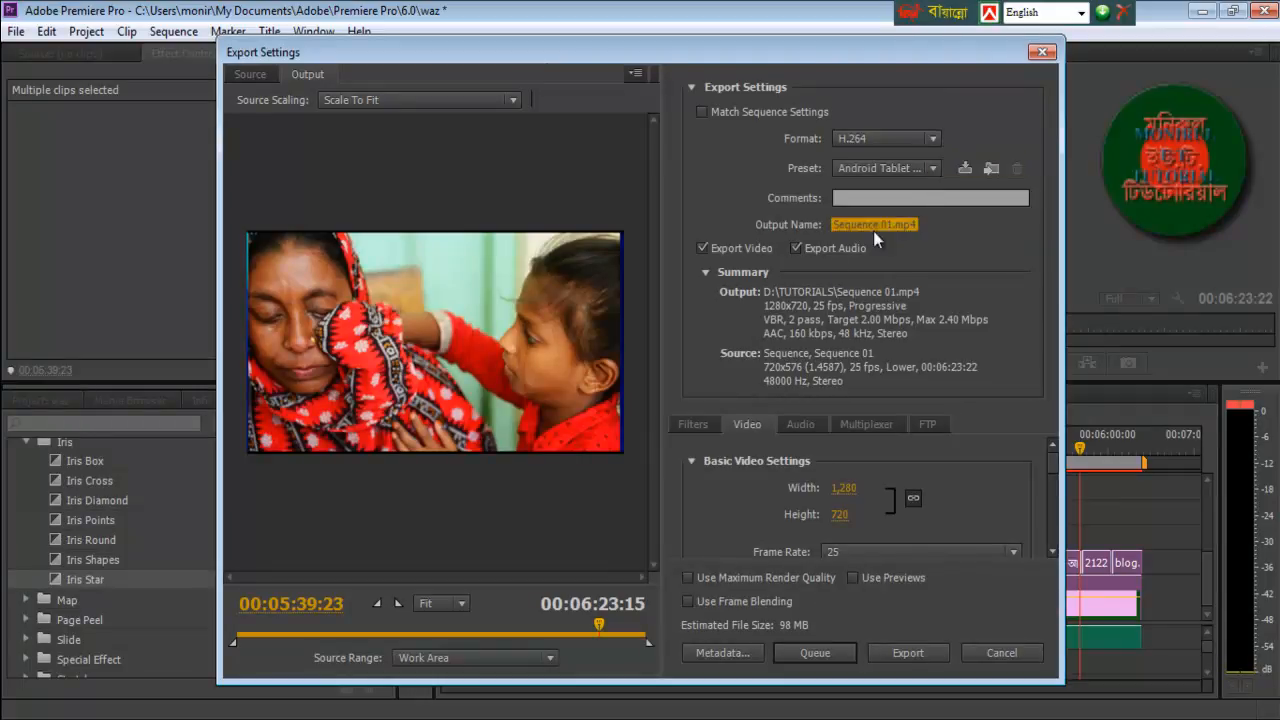
click(72, 200)
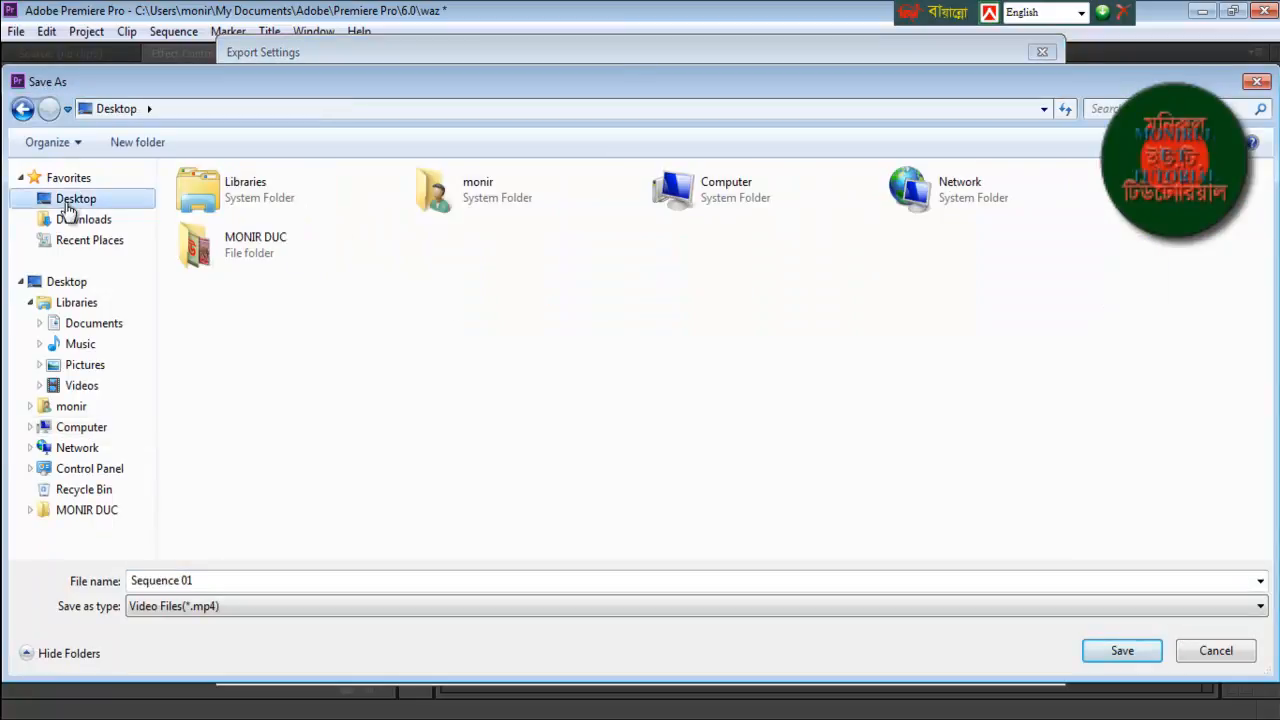
double_click(203, 581)
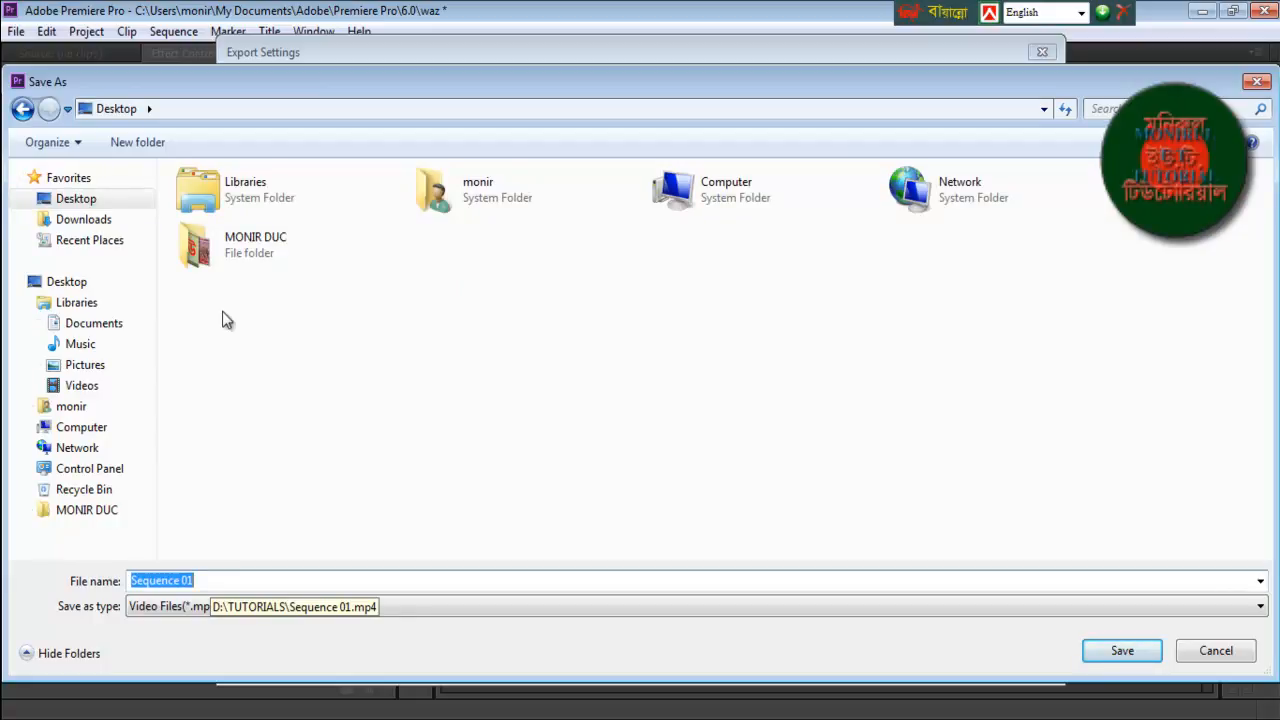
text(PIC AND SOUND)
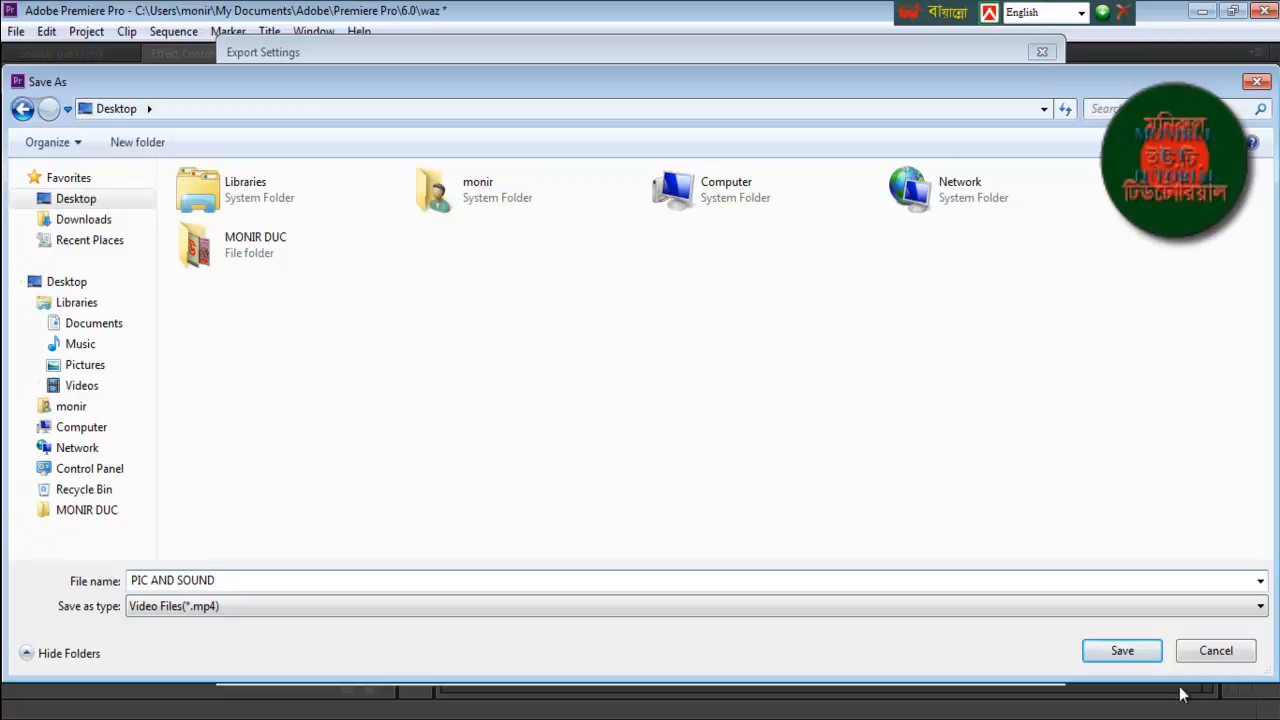
click(1131, 653)
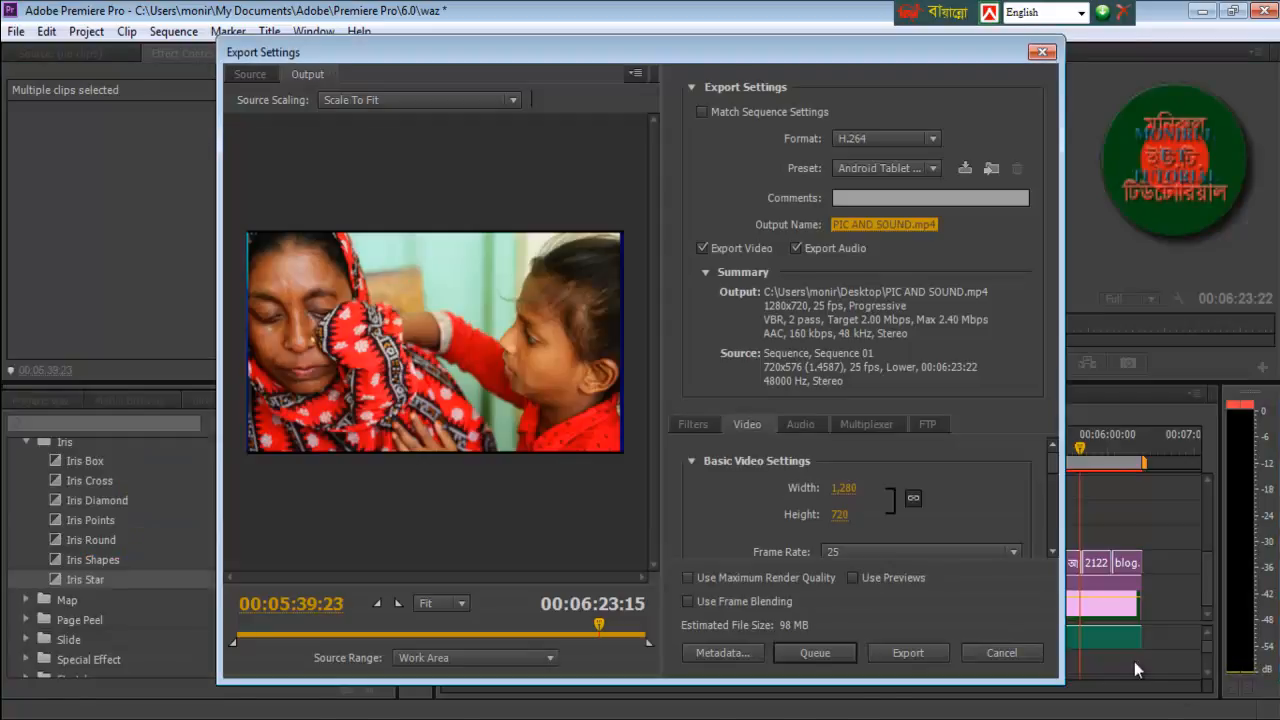
- Export the sequence's work area to the PIC AND SOUND video file
click(906, 654)
drag(665, 310, 457, 478)
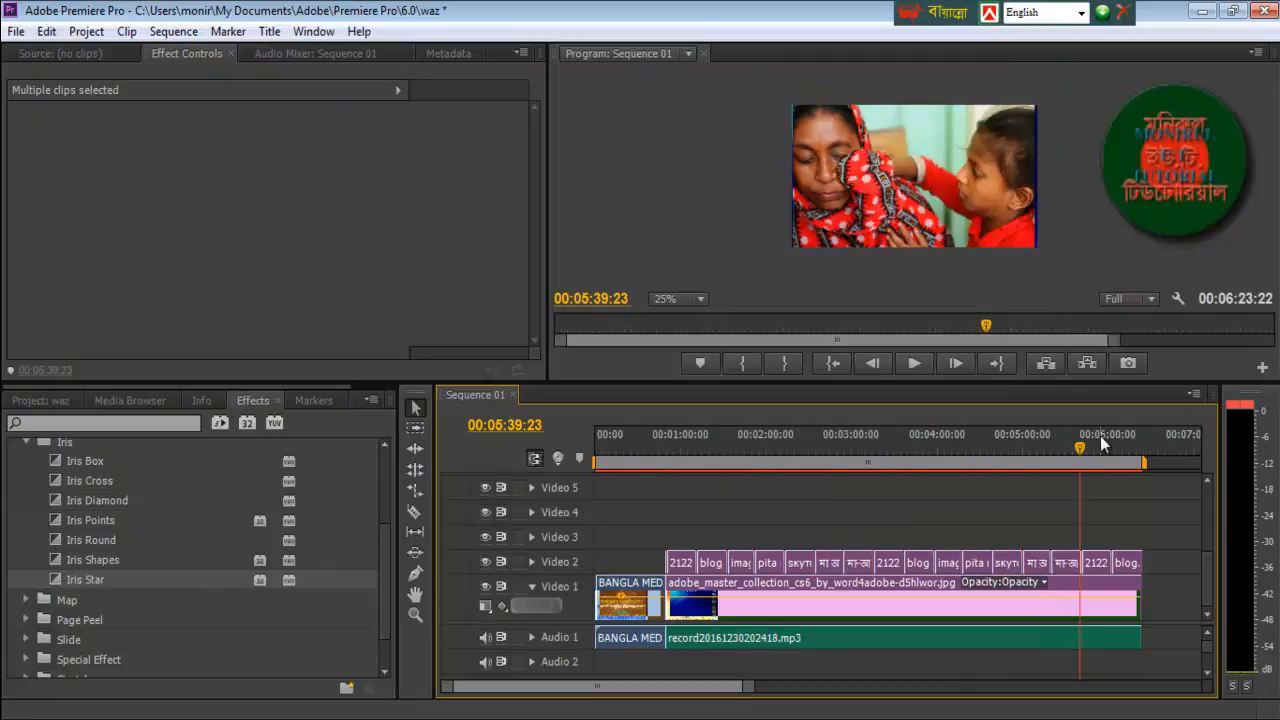
drag(1080, 443, 660, 471)
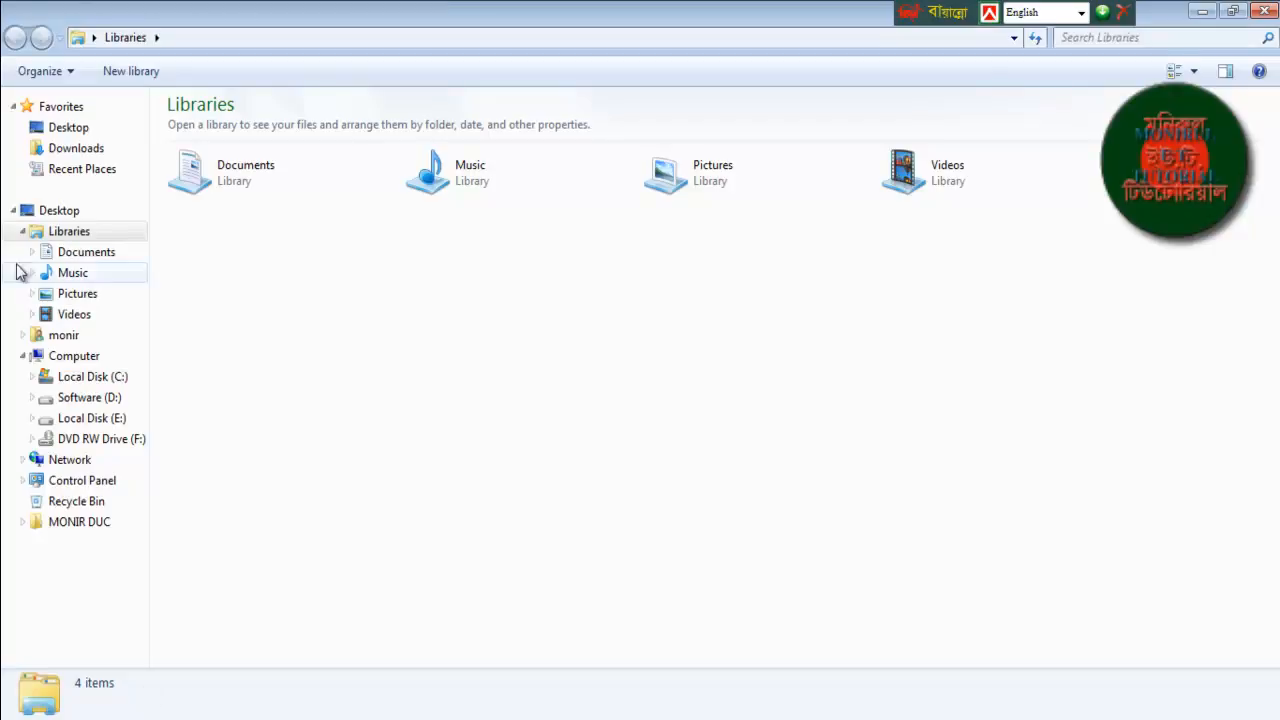
- Switch to Windows Explorer, play the exported PIC AND SOUND video from the Desktop and enlarge the player window
click(68, 128)
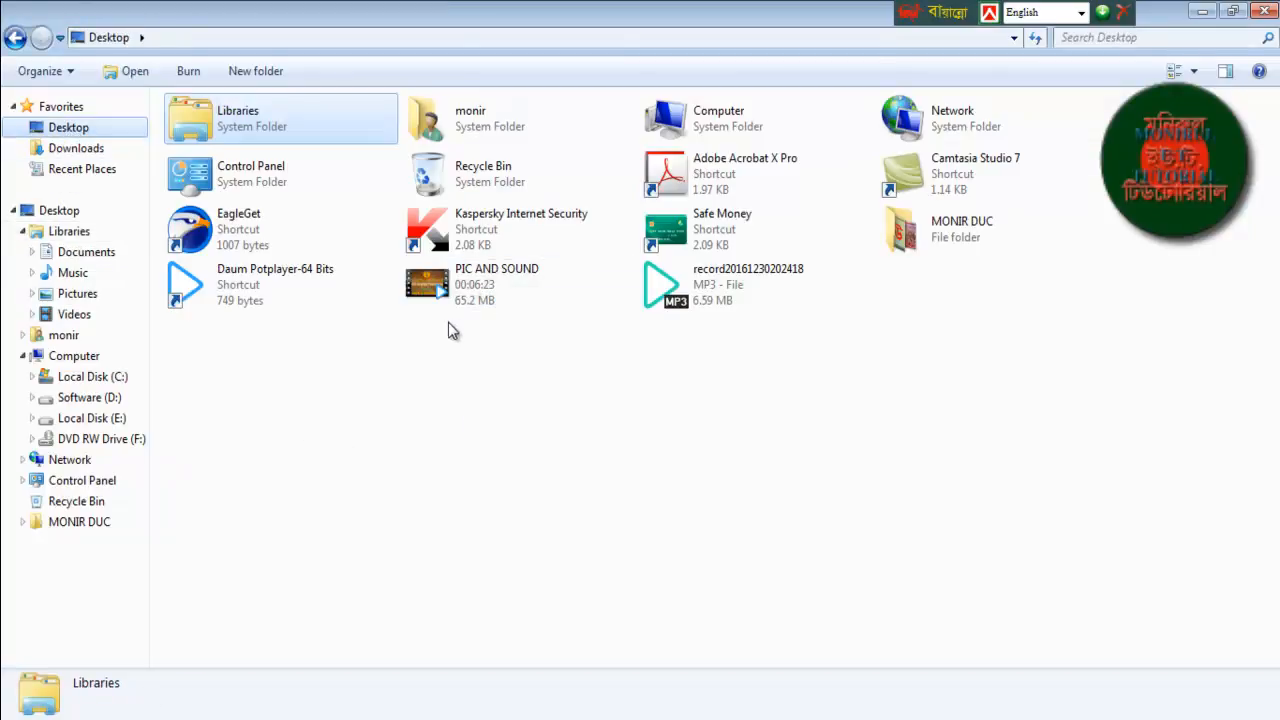
click(446, 289)
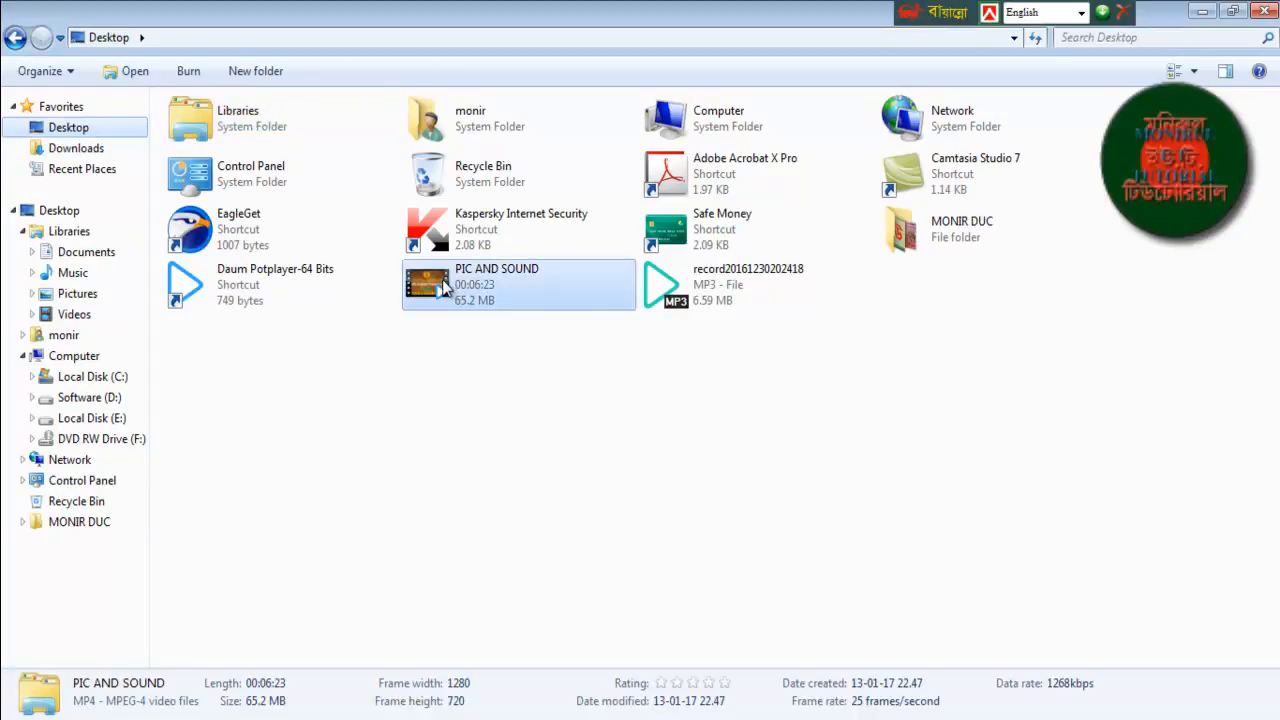
double_click(446, 289)
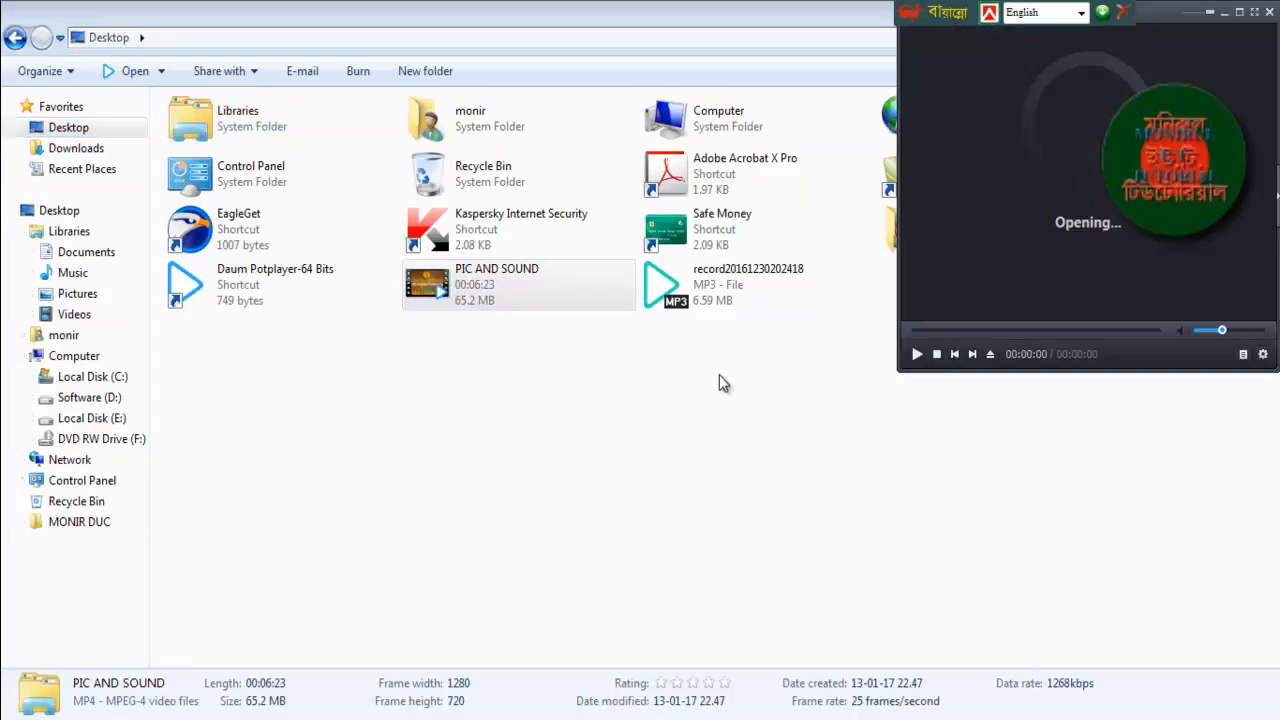
click(1250, 17)
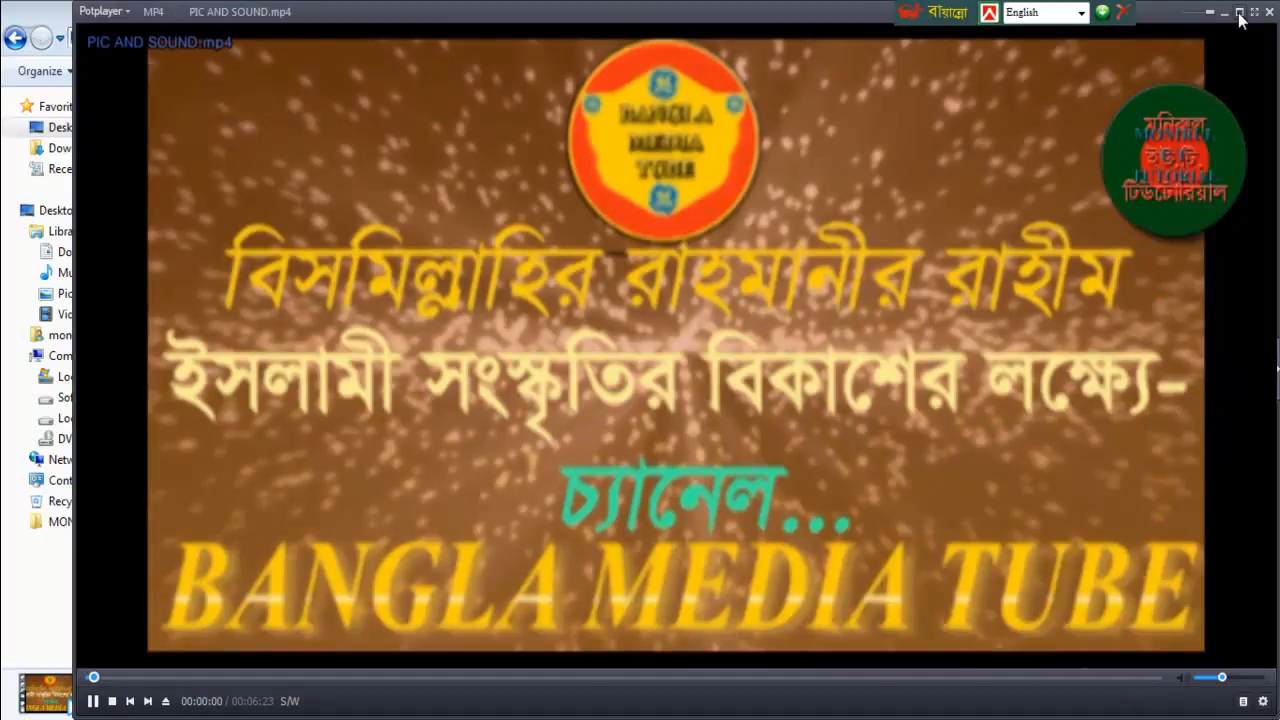
click(1240, 14)
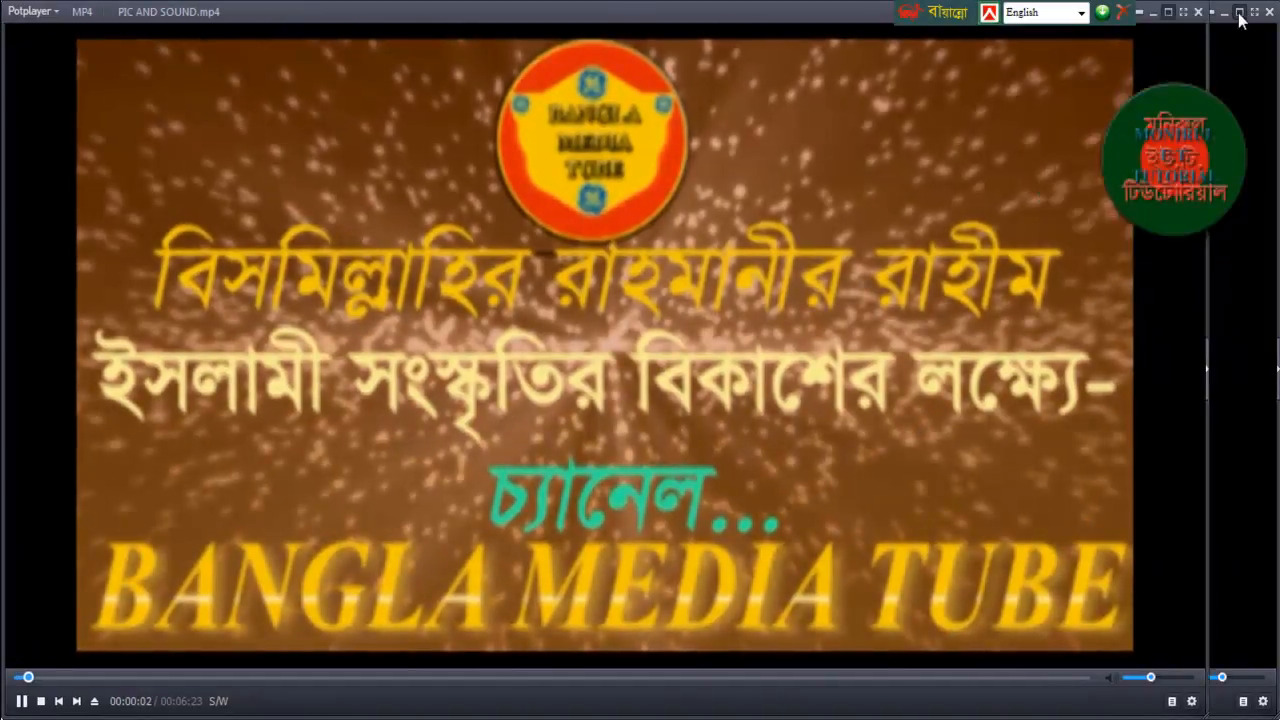